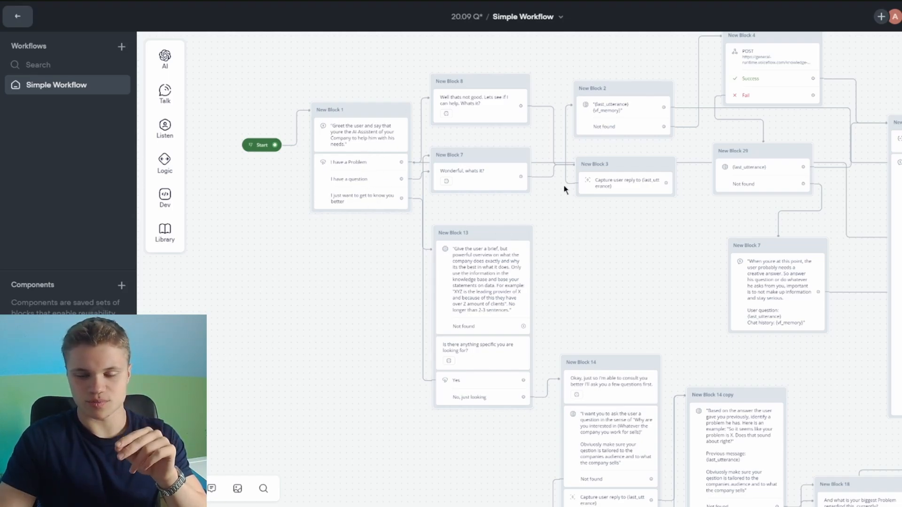
Step: Examine the greeting block's choices and follow the problem and question paths through the answer and "Was that helpful?" blocks
scroll(350, 253, up, 3)
scroll(366, 245, up, 5)
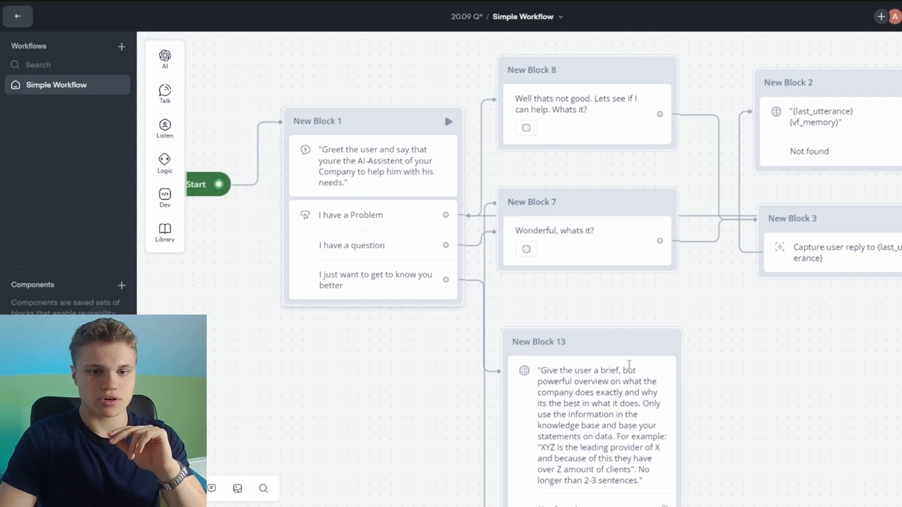
scroll(716, 365, down, 3)
scroll(716, 365, right, 2)
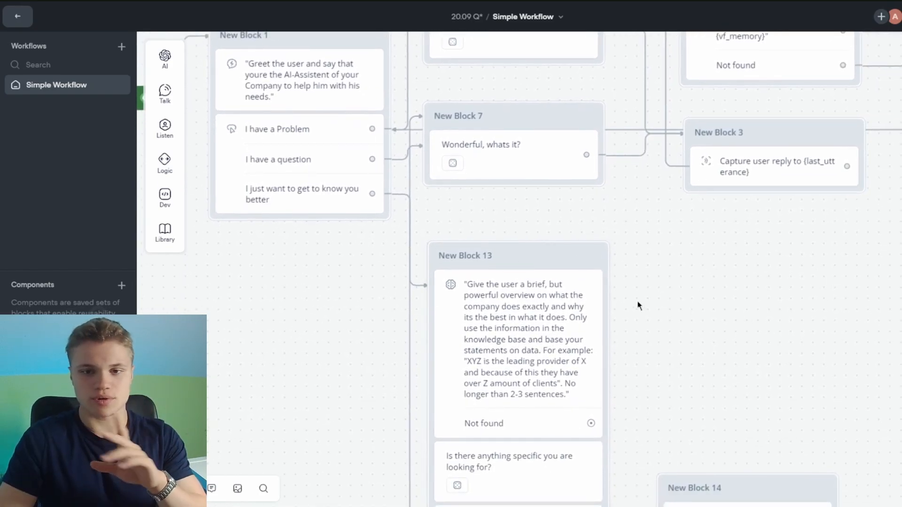
scroll(638, 306, up, 2)
scroll(638, 306, left, 1)
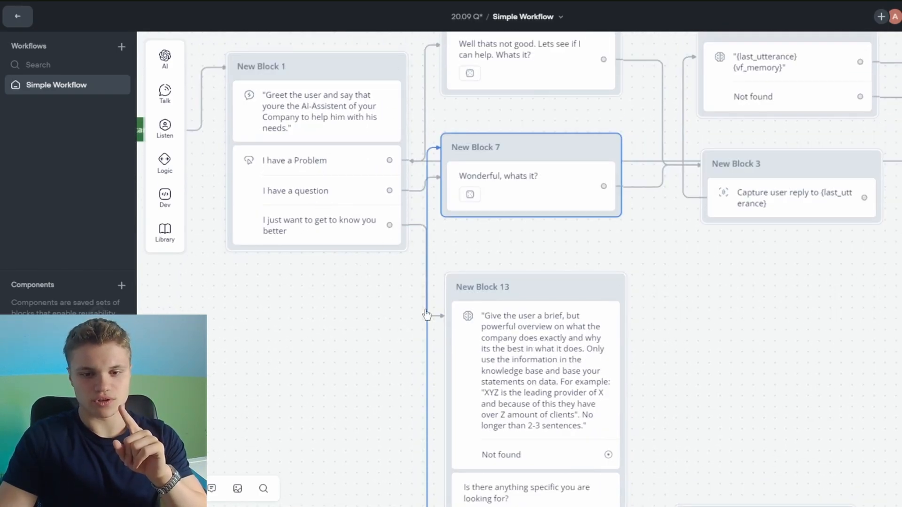
scroll(523, 334, up, 3)
scroll(524, 334, right, 2)
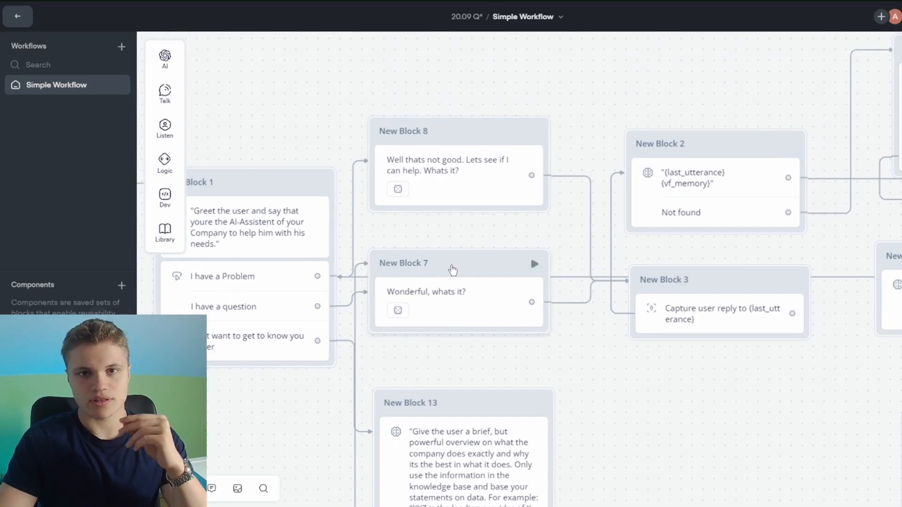
drag(639, 353, 262, 347)
drag(739, 337, 320, 217)
scroll(590, 282, down, 6)
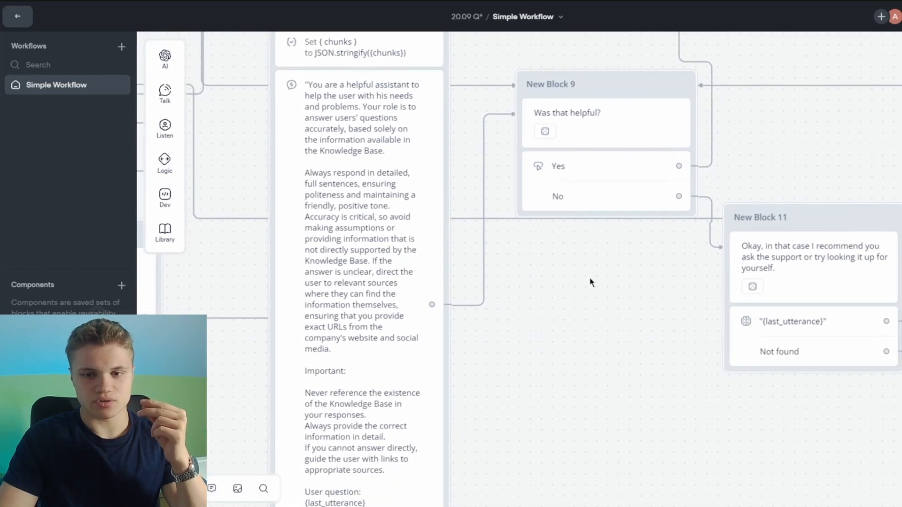
drag(477, 290, 618, 218)
Step: Examine the "I just want to get to know you better" branch, from the company overview block to the first consulting questions
scroll(618, 219, up, 5)
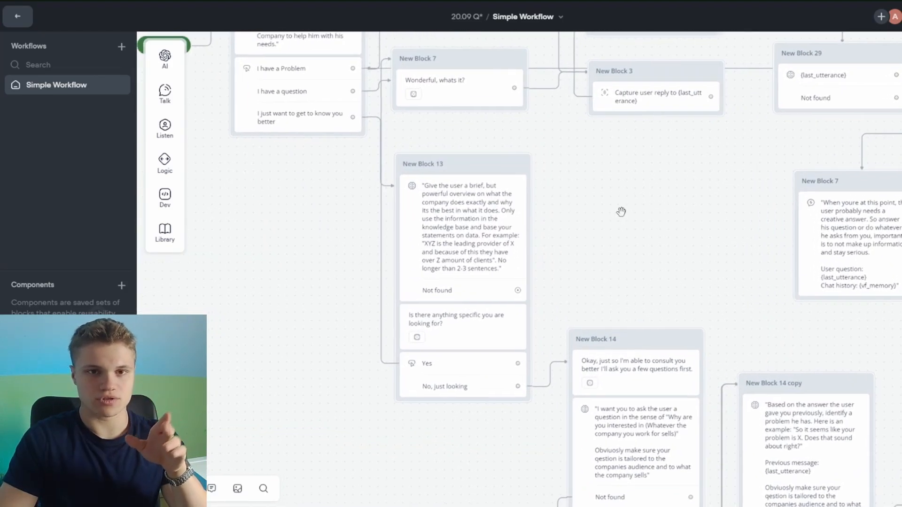
scroll(622, 210, up, 1)
scroll(507, 165, up, 2)
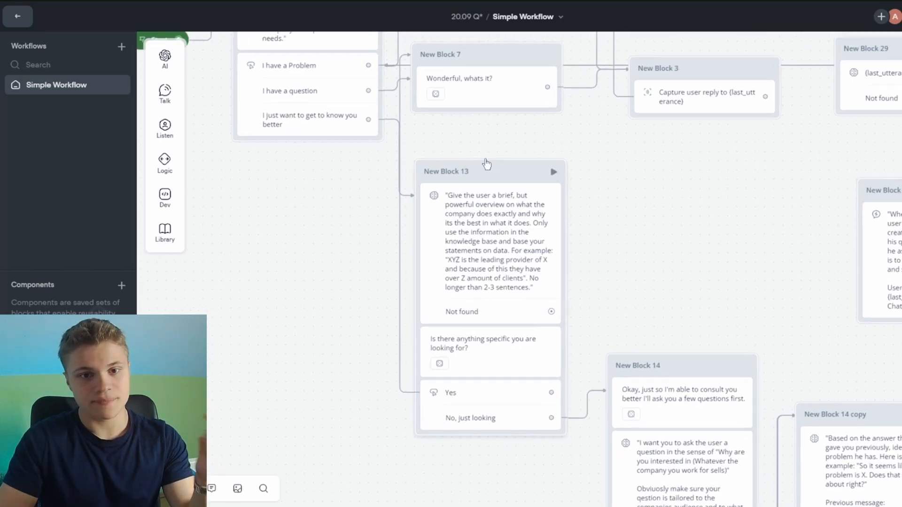
scroll(360, 158, up, 1)
drag(350, 155, 423, 278)
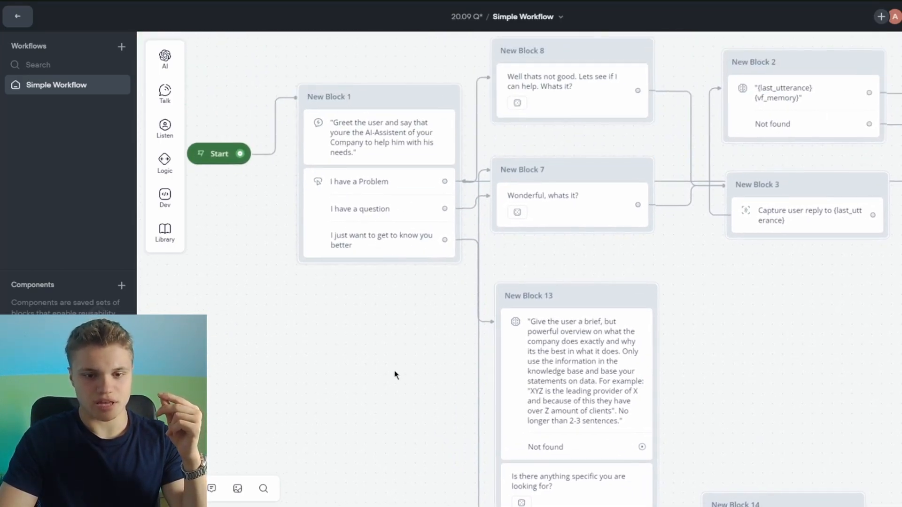
scroll(395, 374, down, 3)
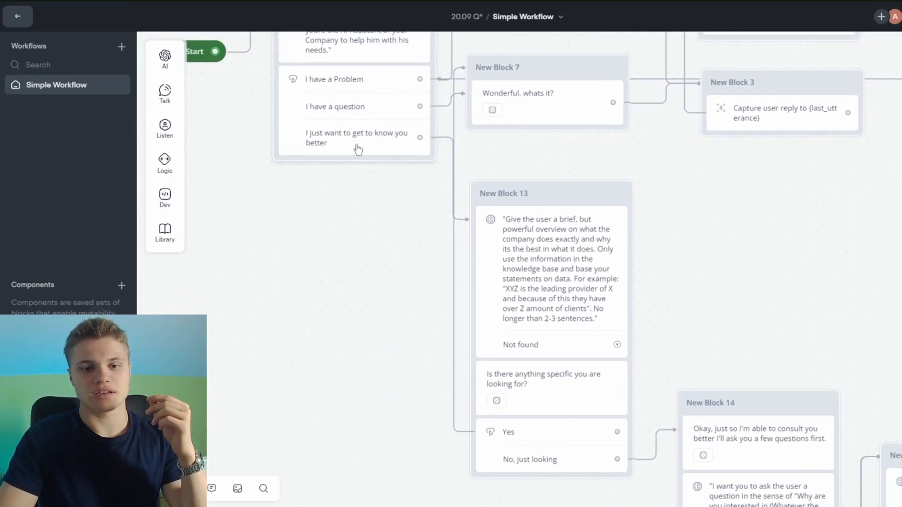
scroll(361, 176, down, 3)
scroll(360, 176, right, 5)
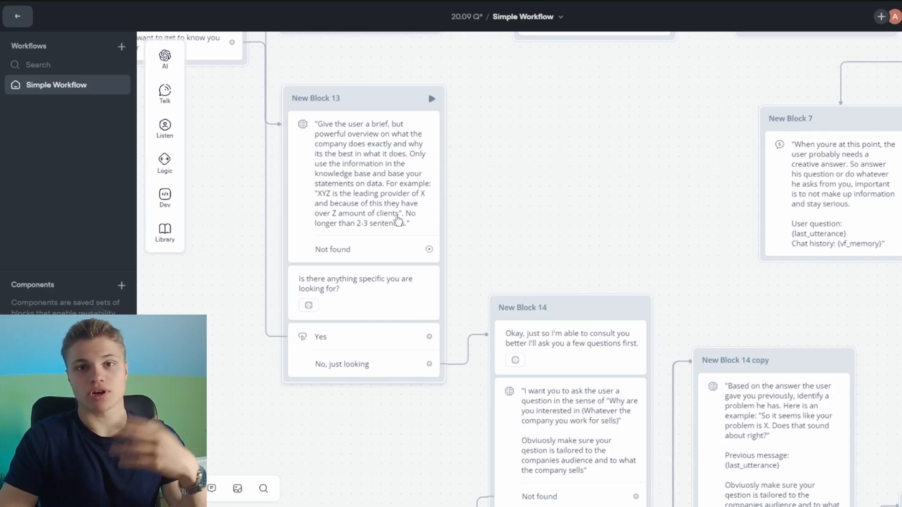
scroll(399, 220, down, 2)
scroll(398, 220, right, 1)
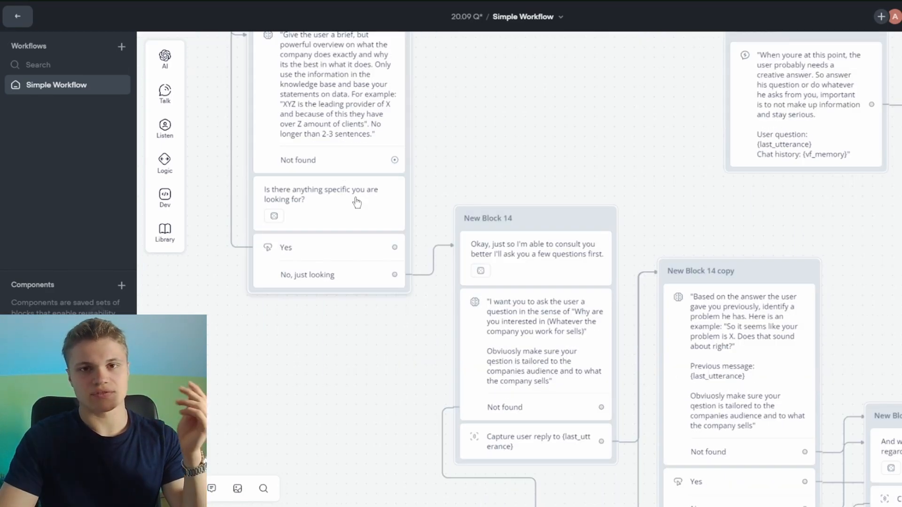
drag(491, 185, 369, 109)
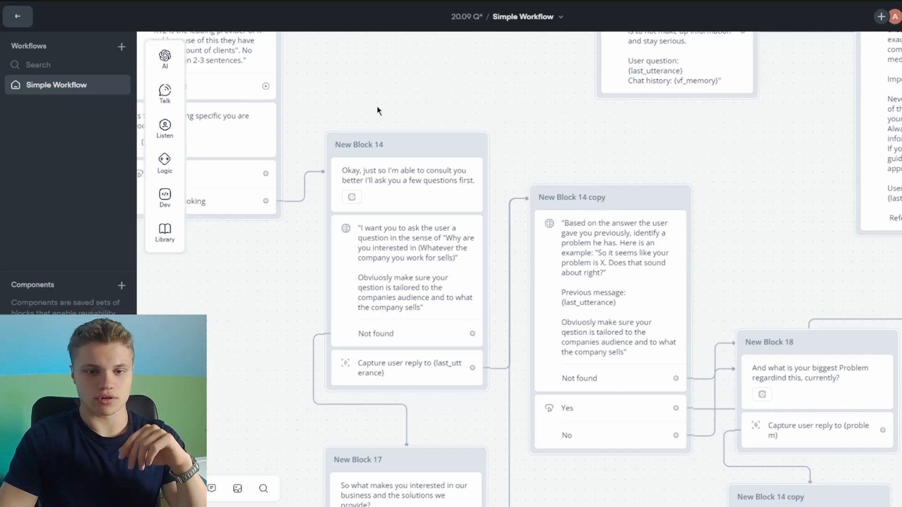
scroll(322, 318, up, 4)
scroll(322, 318, left, 4)
scroll(540, 241, up, 3)
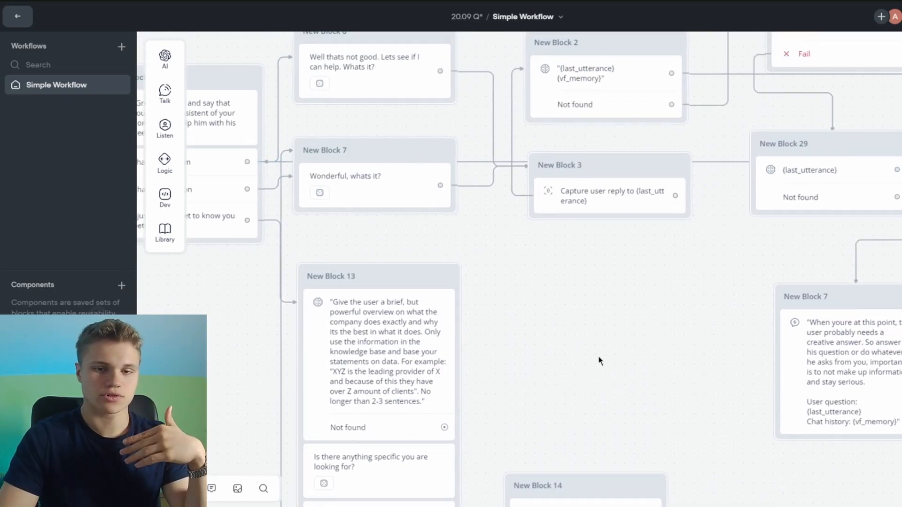
Step: Examine the consulting question sequence from New Block 14 through the problem and objection blocks to the call-scheduling block
drag(599, 357, 469, 58)
drag(314, 337, 261, 309)
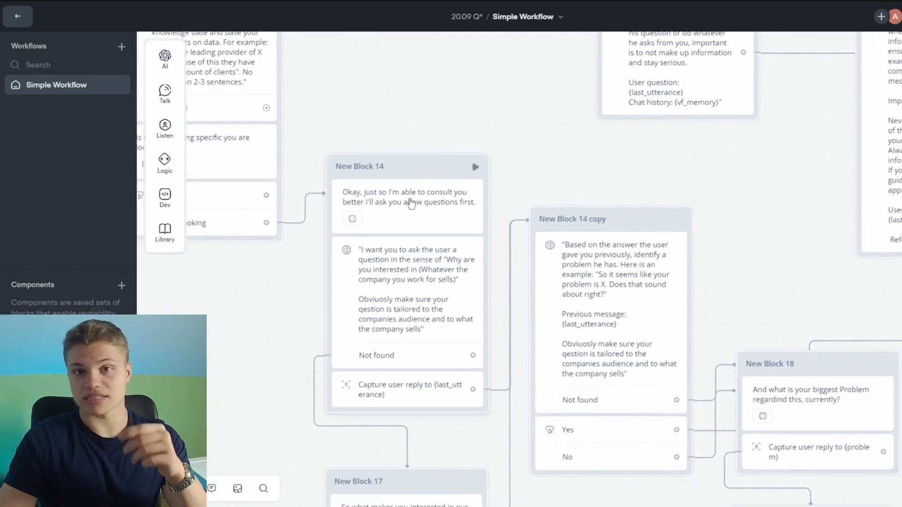
drag(246, 347, 206, 307)
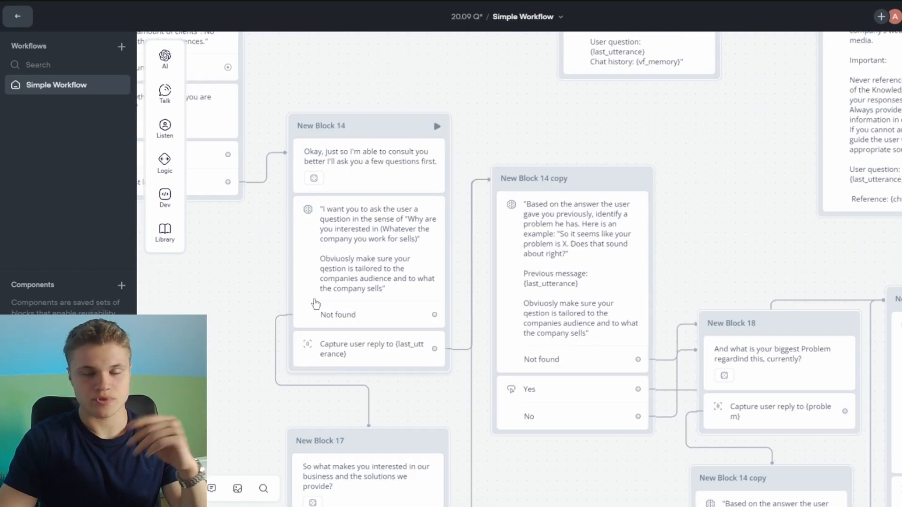
drag(262, 292, 275, 233)
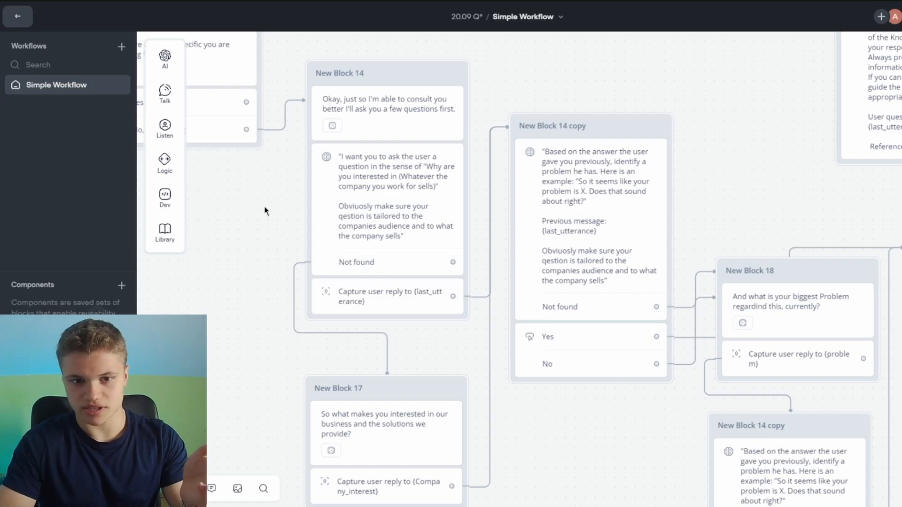
scroll(263, 209, right, 5)
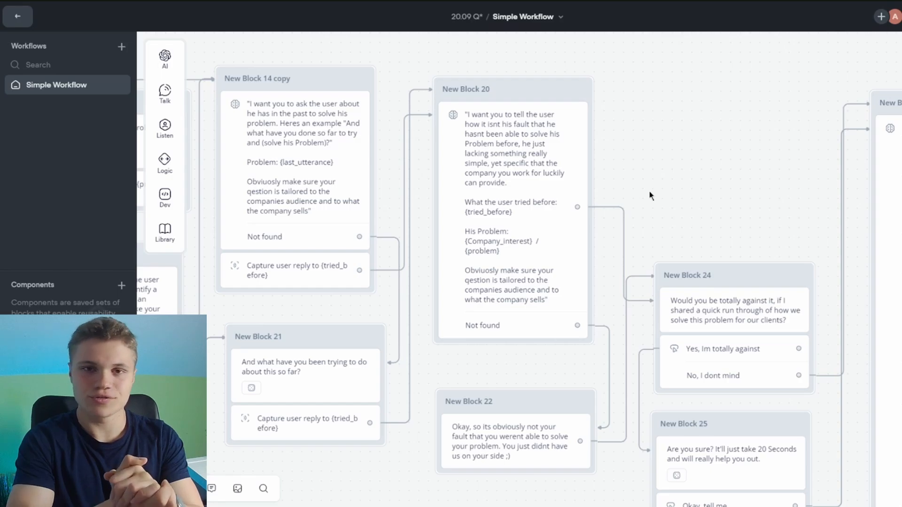
scroll(650, 195, right, 8)
scroll(650, 195, down, 2)
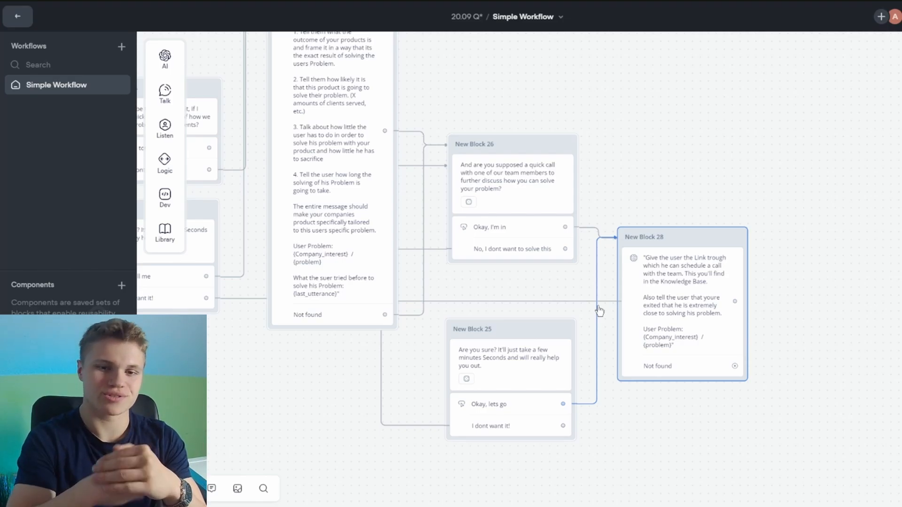
scroll(586, 117, down, 5)
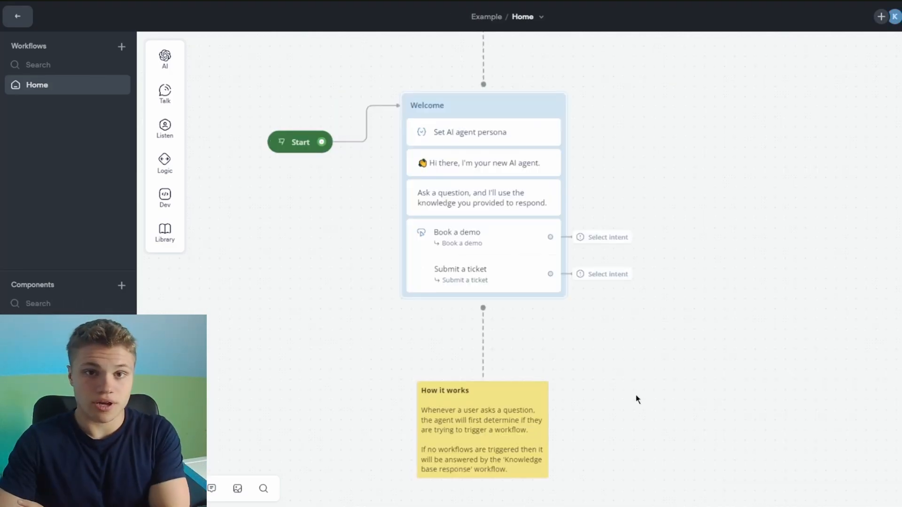
Step: Delete the Get started note, template video, Welcome block and remaining template items from the Home workflow, keeping only Start
scroll(682, 404, up, 5)
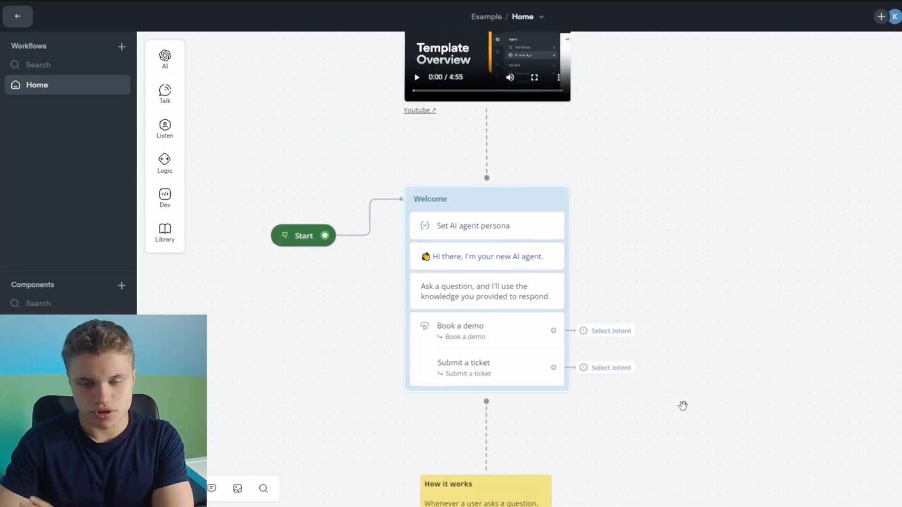
scroll(531, 367, down, 5)
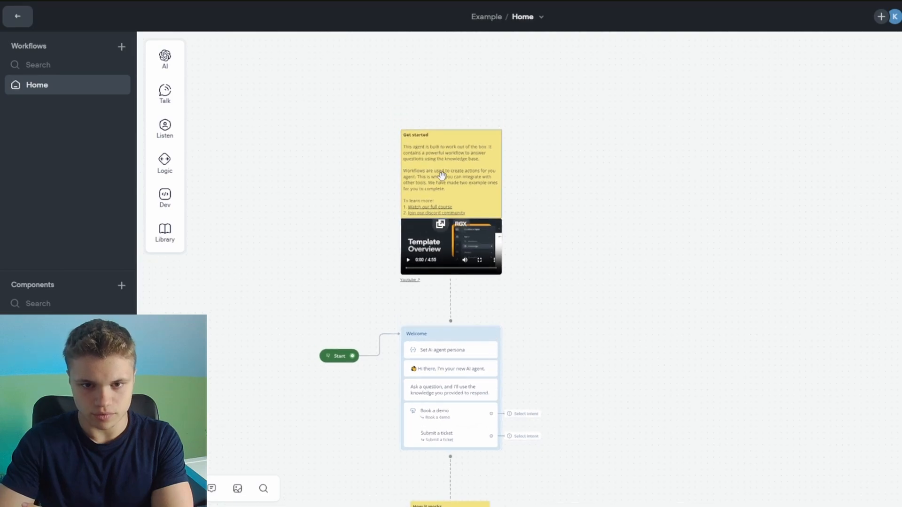
right_click(444, 181)
click(489, 271)
right_click(463, 343)
click(592, 306)
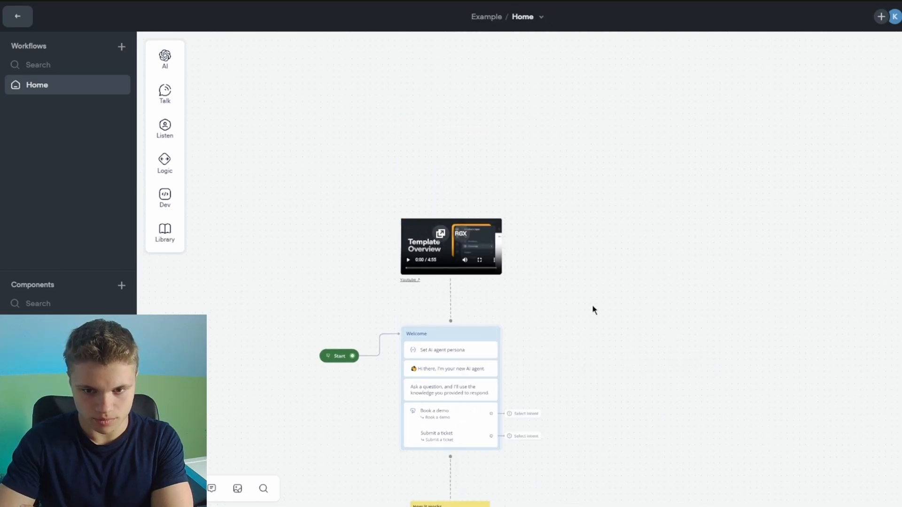
right_click(464, 330)
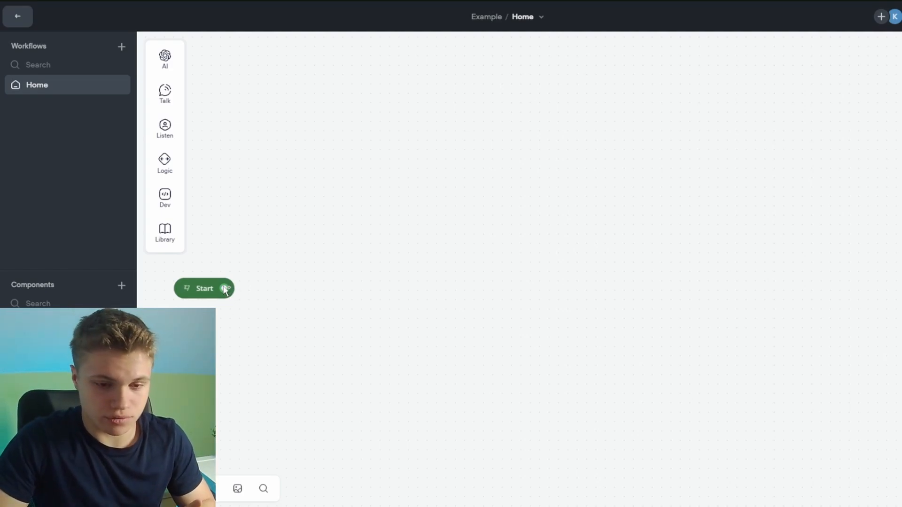
Step: Add a Response AI block connected to the Start node
drag(226, 288, 311, 196)
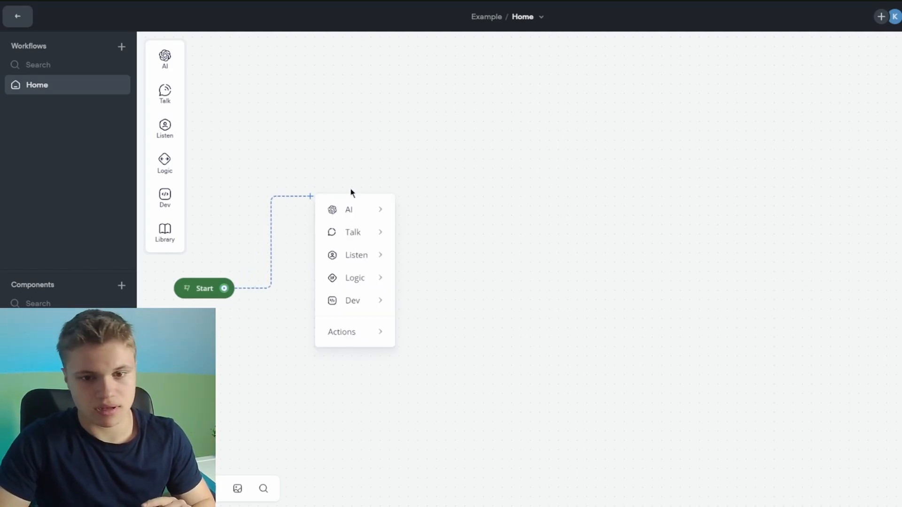
mouse_move(355, 213)
click(431, 211)
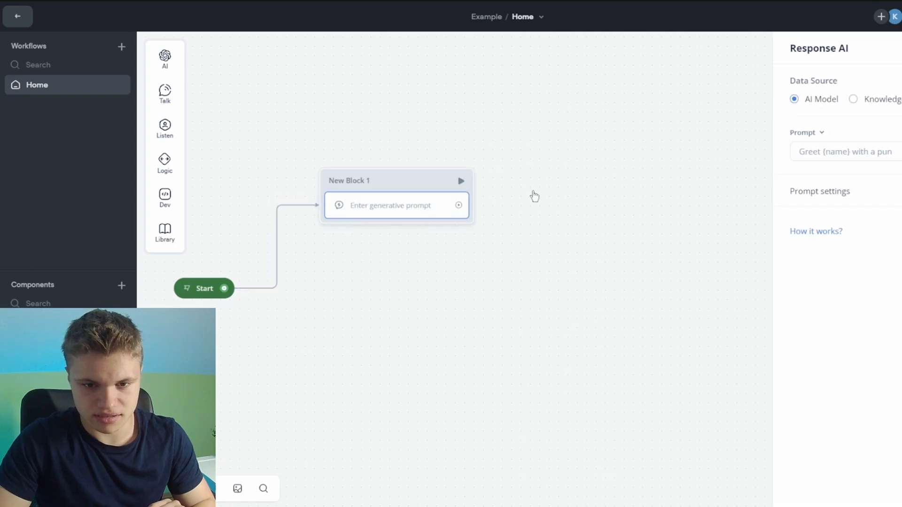
Step: Query the knowledge base with "Give the suer a general overview of the company you work for. Be short and percise, use no more than 2-3 sentences"
click(853, 99)
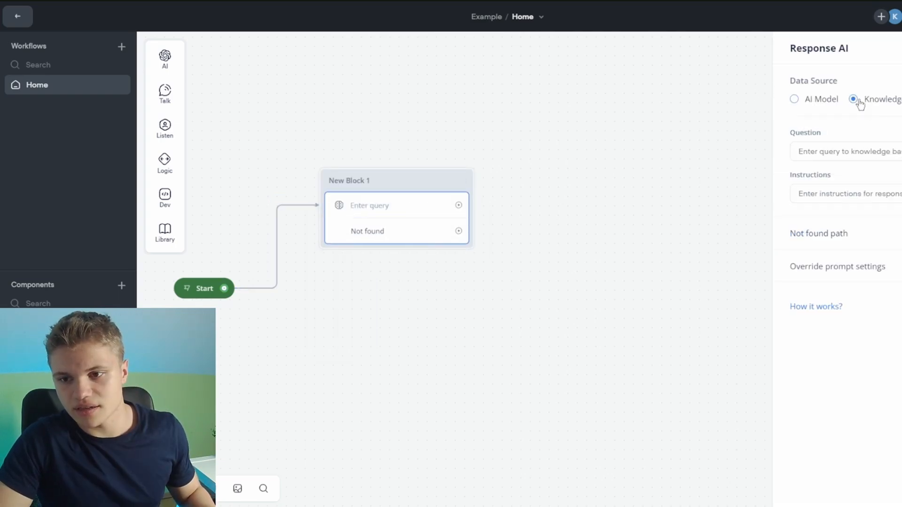
click(819, 154)
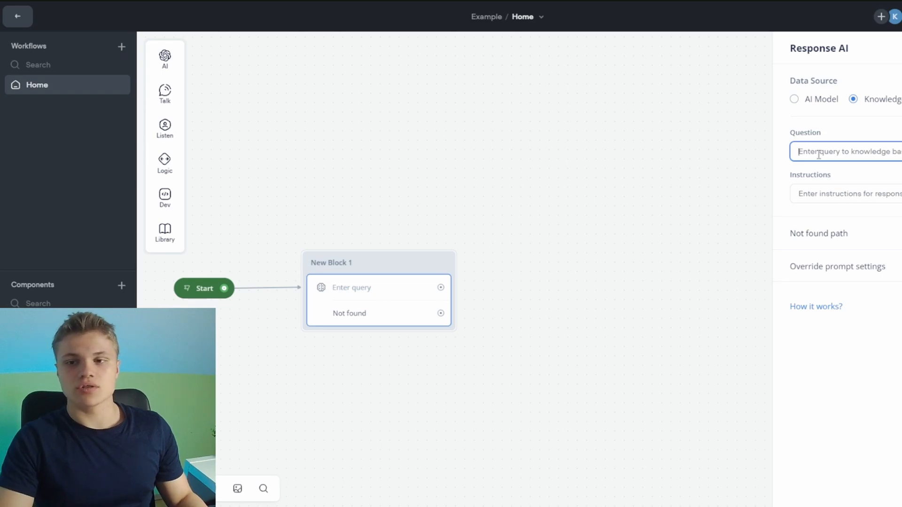
text(Give the suer a general overview of the company you work for. Be short and percise, use no more than 2-3 sentences)
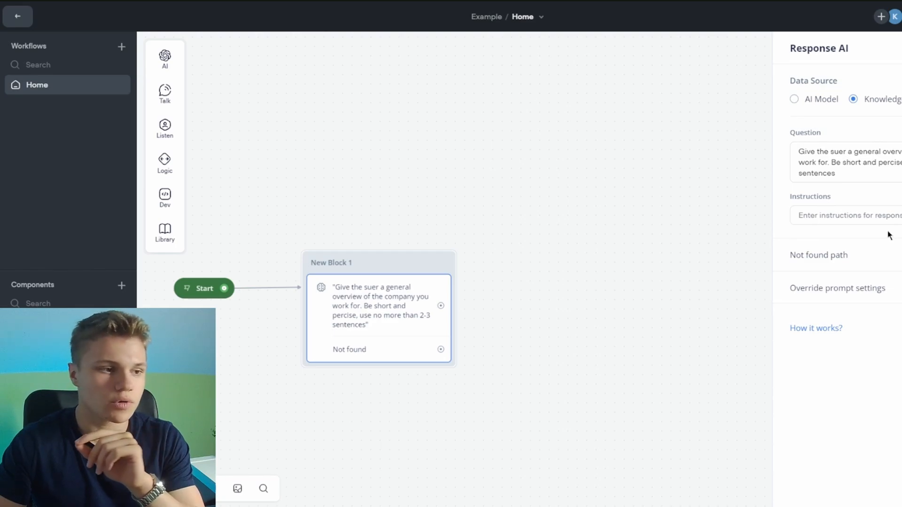
Step: Override the response's prompt settings to use the GPT-3.5 Turbo model
click(835, 292)
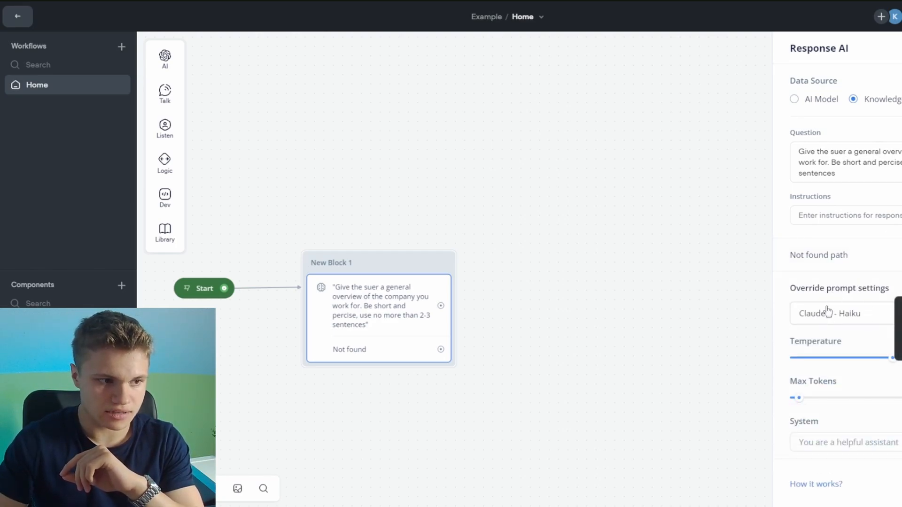
click(862, 316)
click(855, 141)
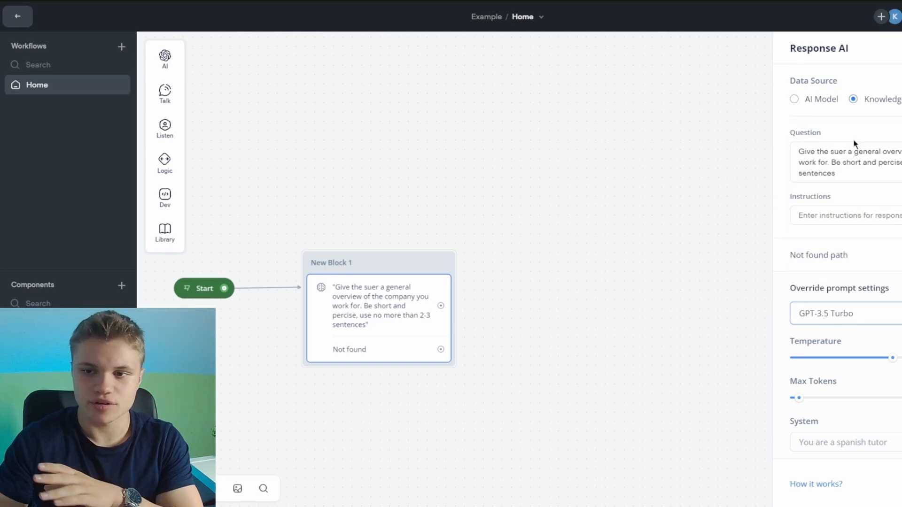
scroll(896, 262, down, 1)
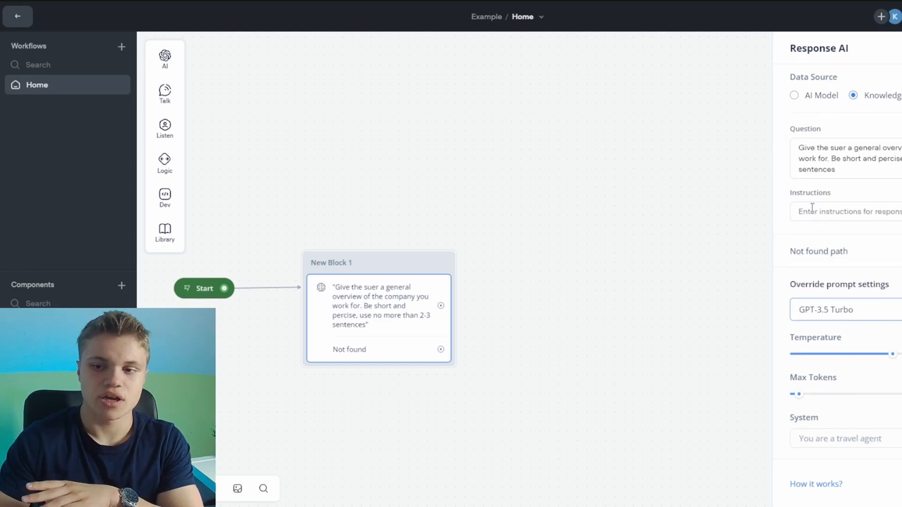
click(533, 323)
Step: Add a Message beneath the company overview response in New Block 1 reading "Is there anything specific youre looking for?"
drag(347, 178, 340, 97)
mouse_move(159, 93)
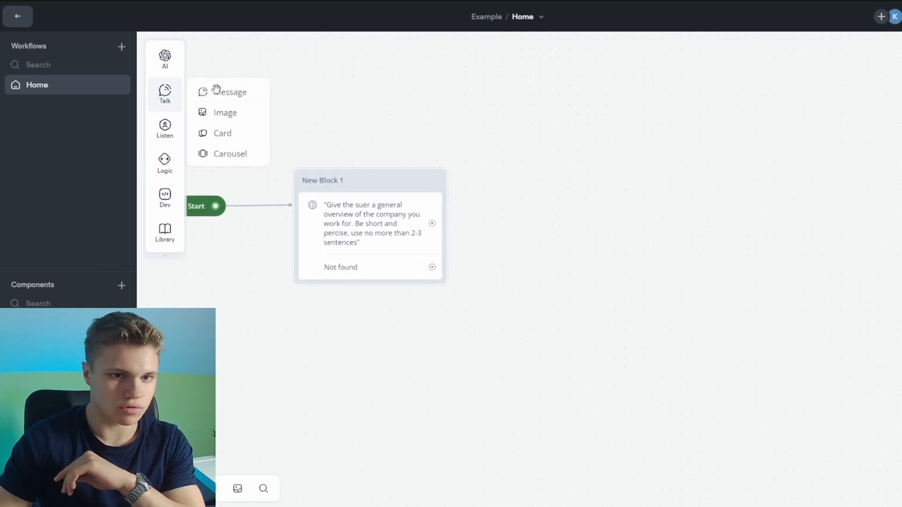
drag(218, 89, 355, 296)
click(851, 93)
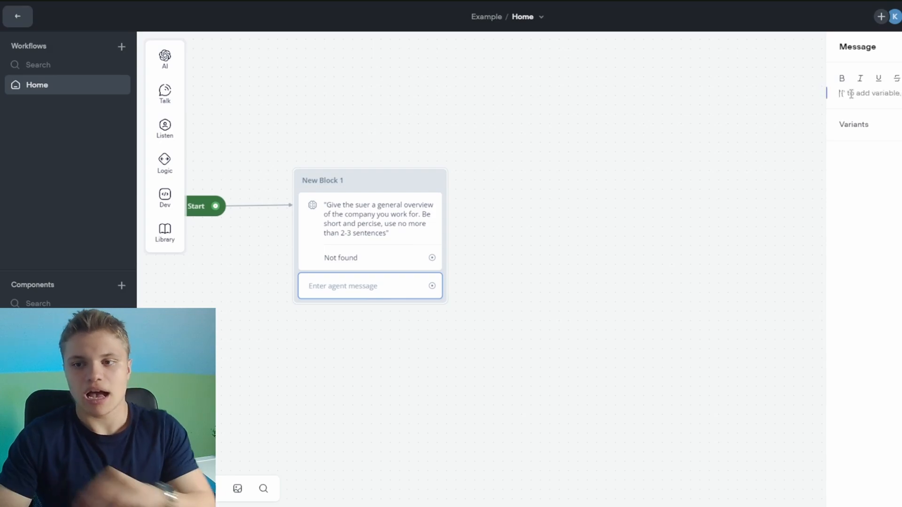
key(ctrl+v)
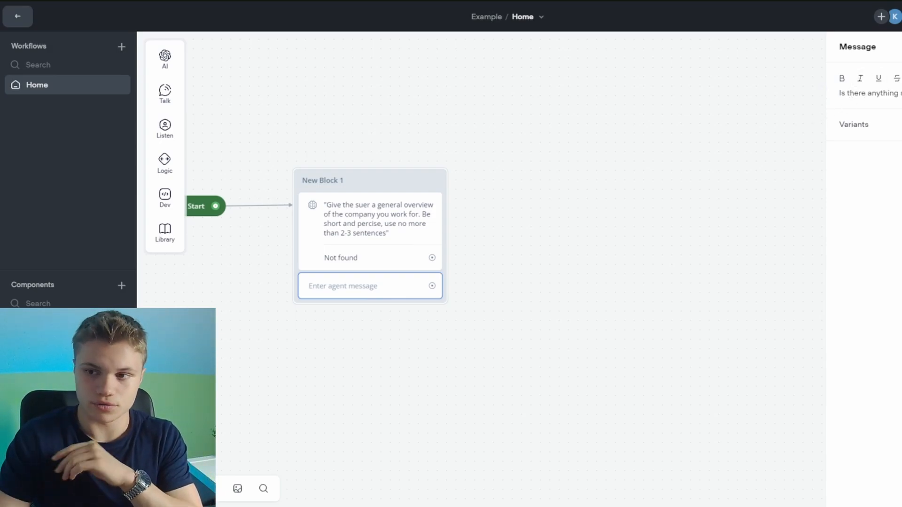
Step: Generate AI variants of the "Is there anything specific youre looking for?" message
click(900, 125)
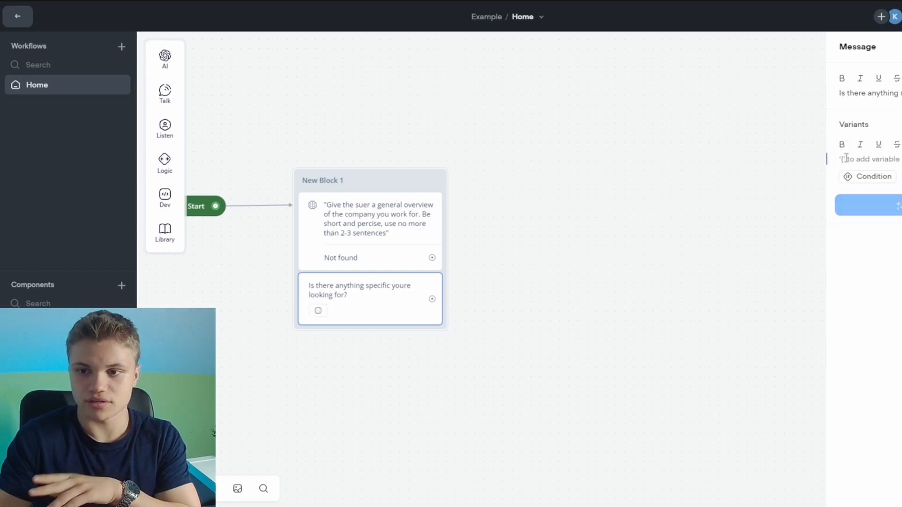
click(900, 151)
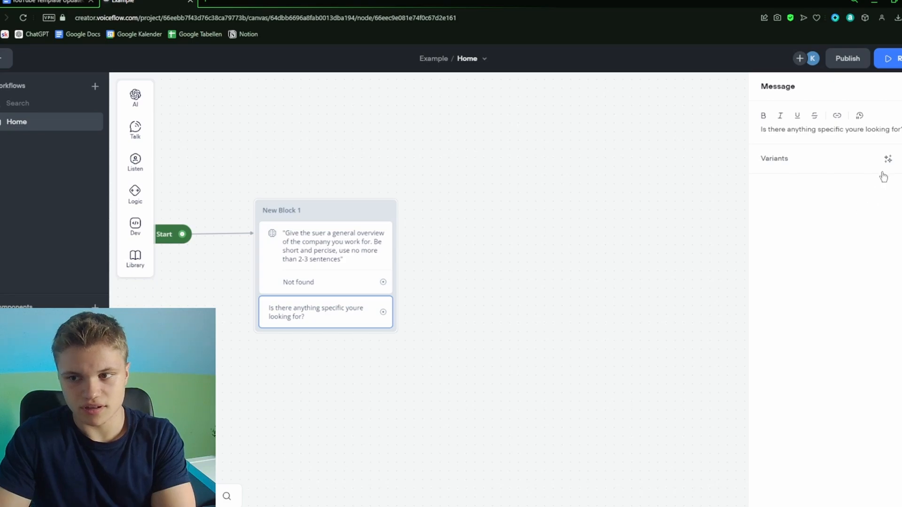
click(888, 160)
click(875, 193)
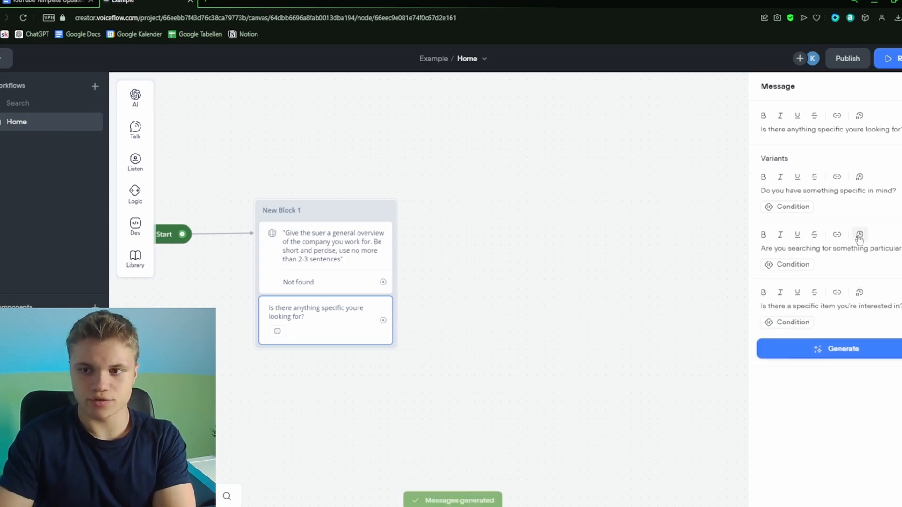
click(464, 390)
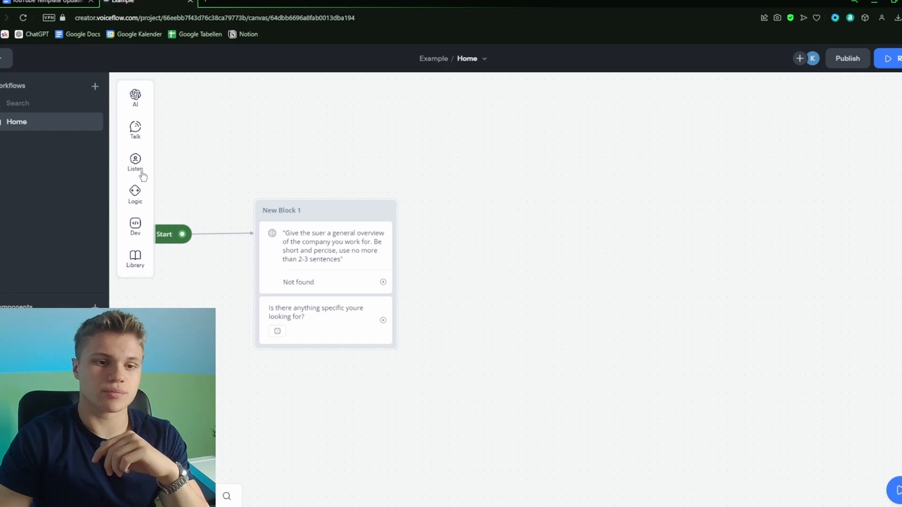
Step: Add a Buttons step beneath the follow-up question in New Block 1, with buttons labelled Yes and No
mouse_move(138, 134)
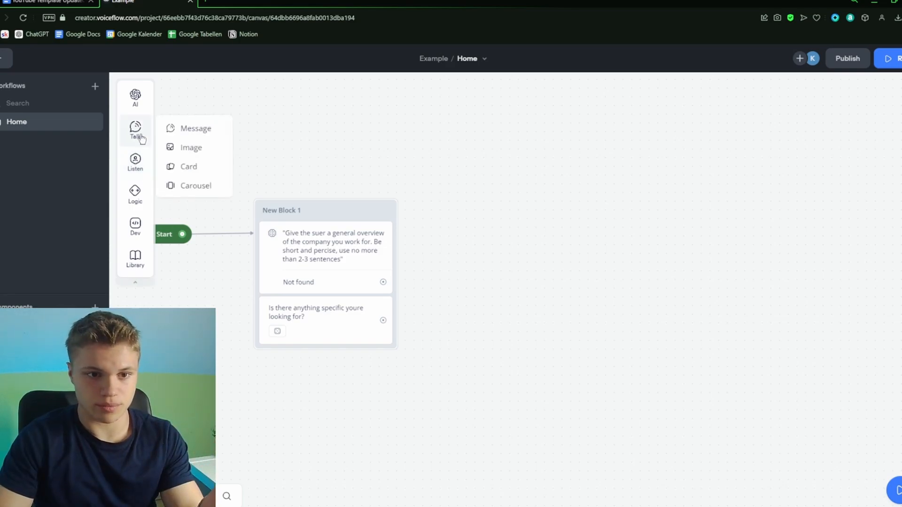
mouse_move(140, 163)
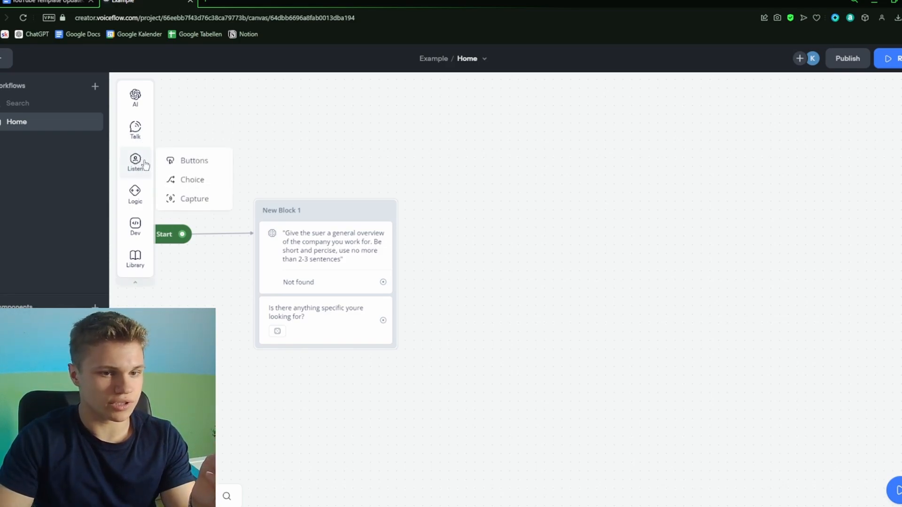
drag(190, 161, 315, 358)
click(743, 140)
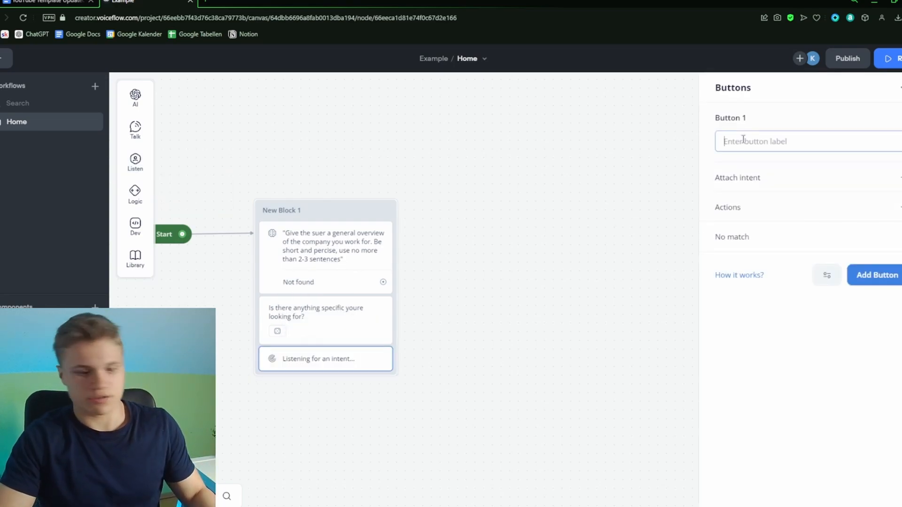
text(Yes)
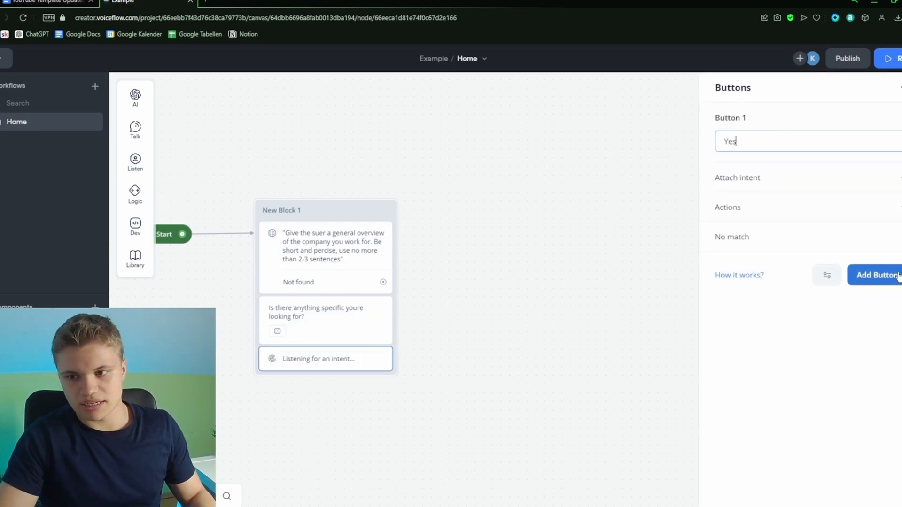
click(895, 277)
text(No)
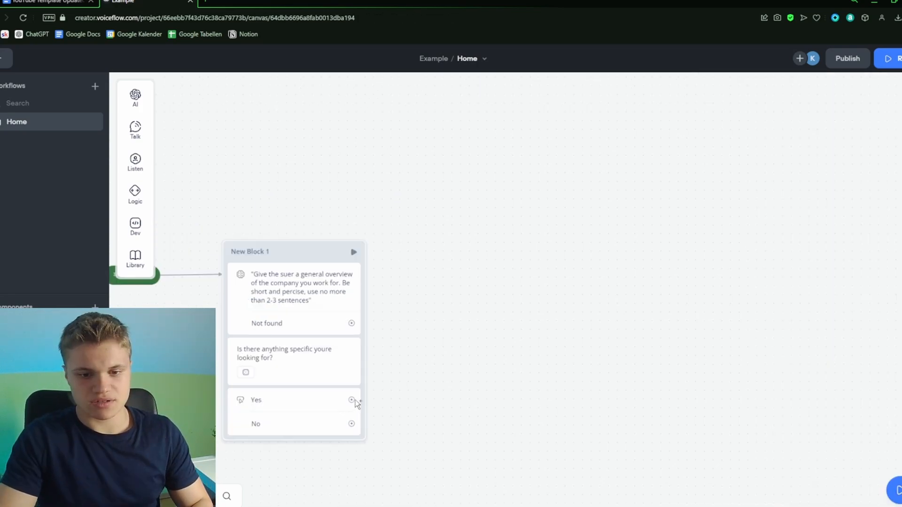
Step: Connect the Yes button to a new Response AI block placed above New Block 1
drag(352, 401, 312, 134)
mouse_move(360, 149)
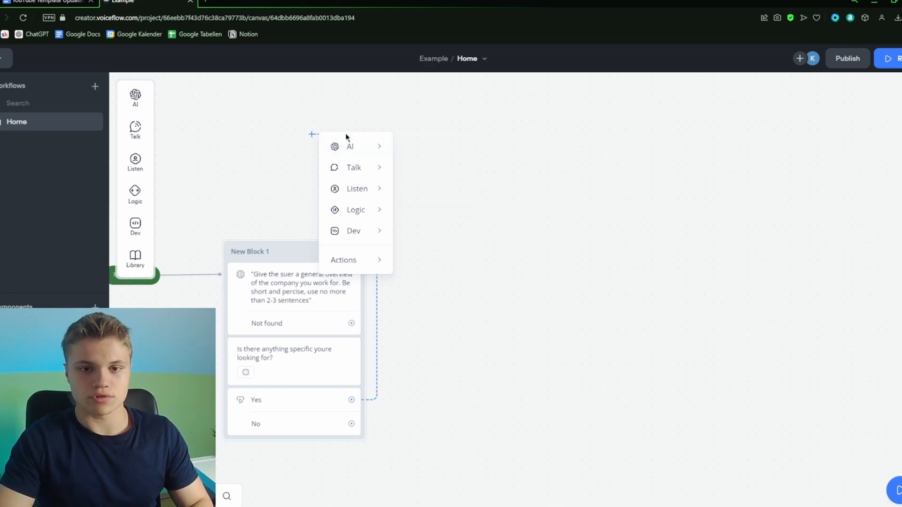
click(428, 156)
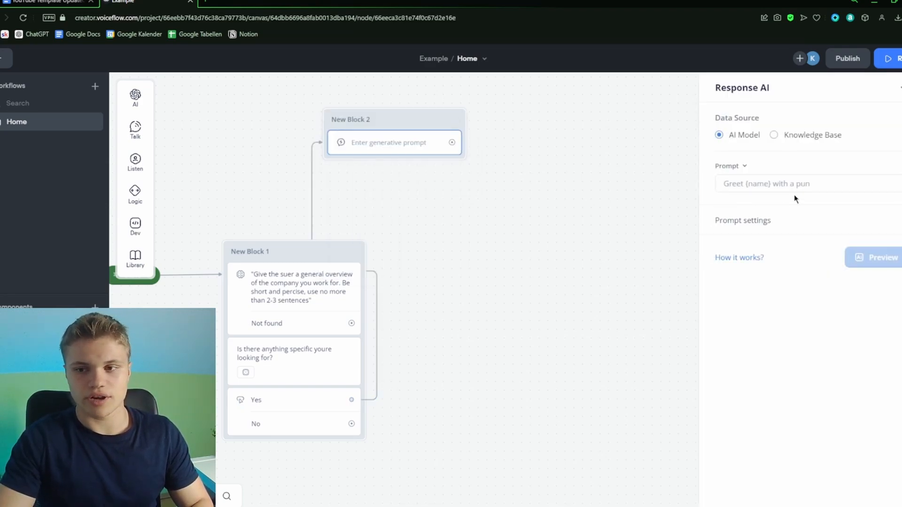
Step: Set the new response's data source to Knowledge Base and use the last_utterance variable as its question
click(773, 135)
click(759, 186)
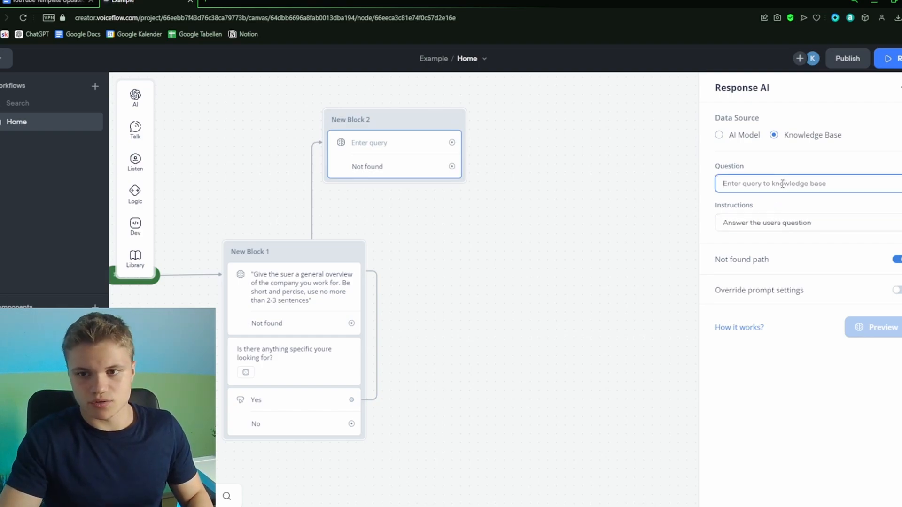
text({)
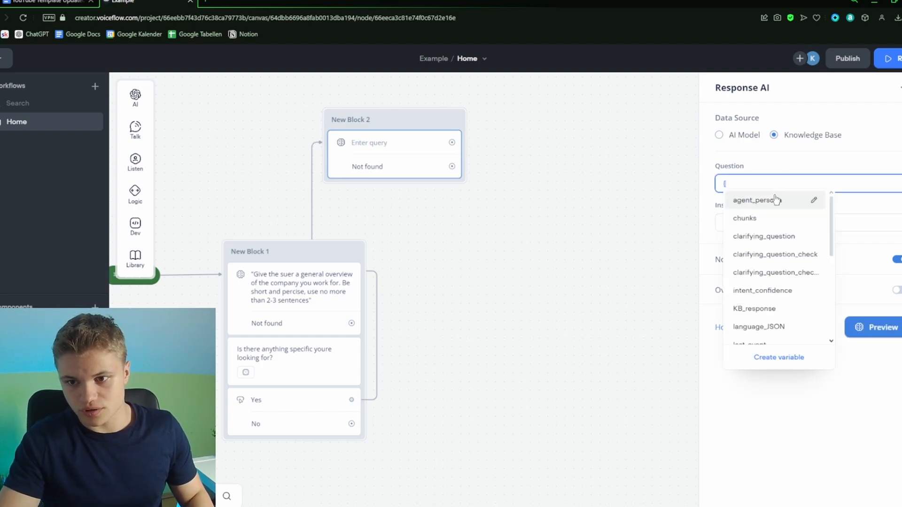
scroll(764, 237, down, 3)
click(771, 249)
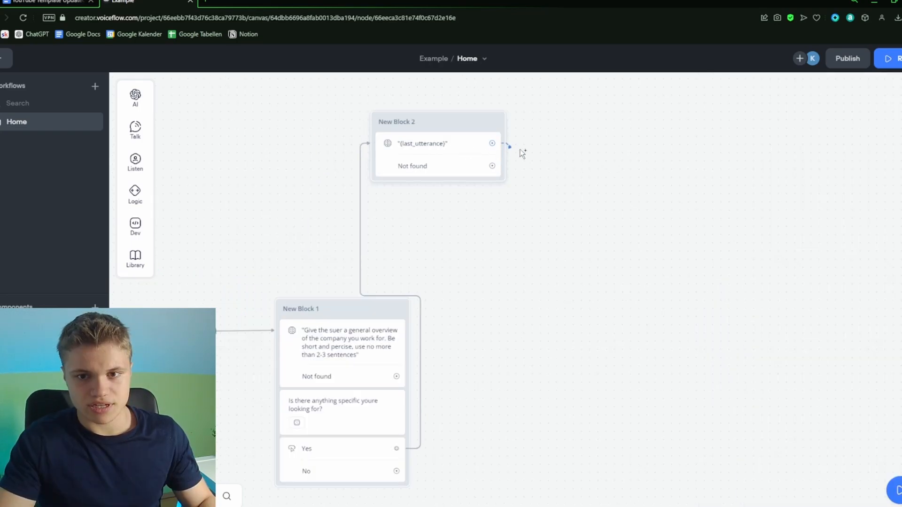
Step: Connect the last_utterance response in New Block 2 to a new Buttons block
click(541, 161)
mouse_move(576, 171)
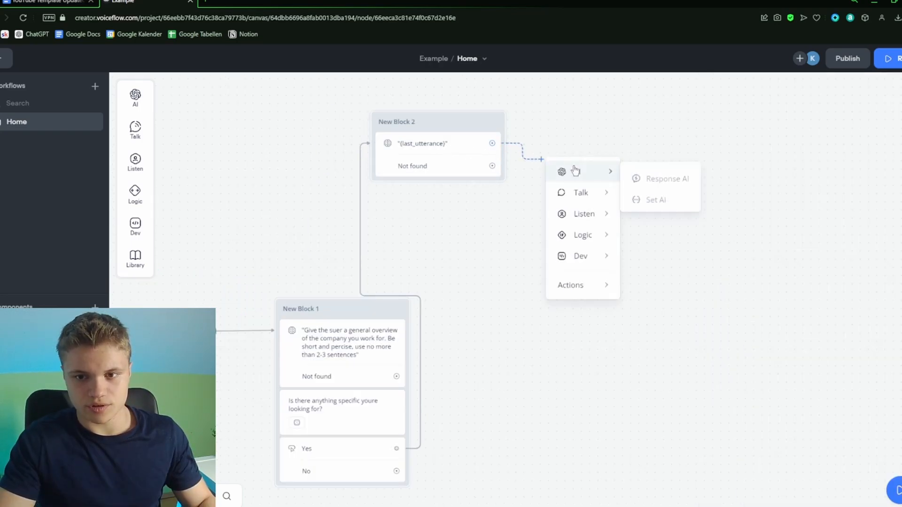
mouse_move(582, 217)
click(636, 217)
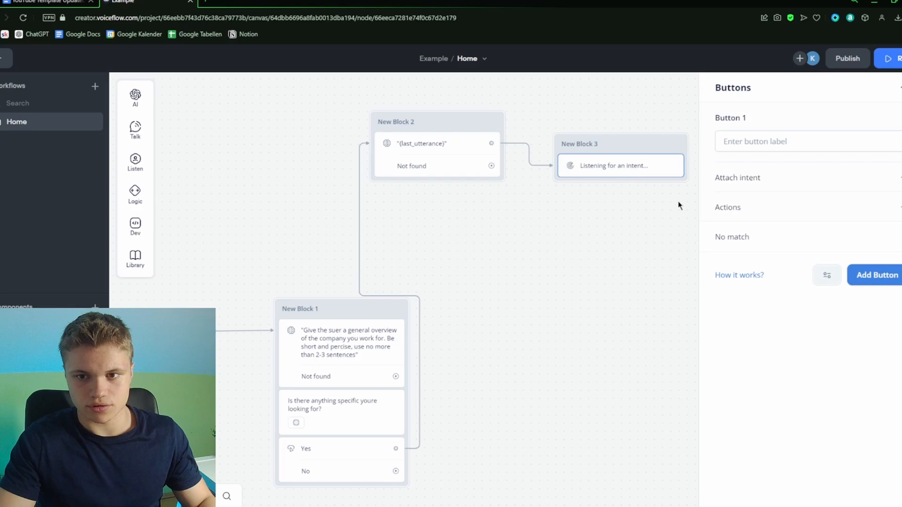
Step: Label the two buttons "I want to know more" and "Thanks that was all", and link the first one back to New Block 2
click(750, 145)
text(I want )
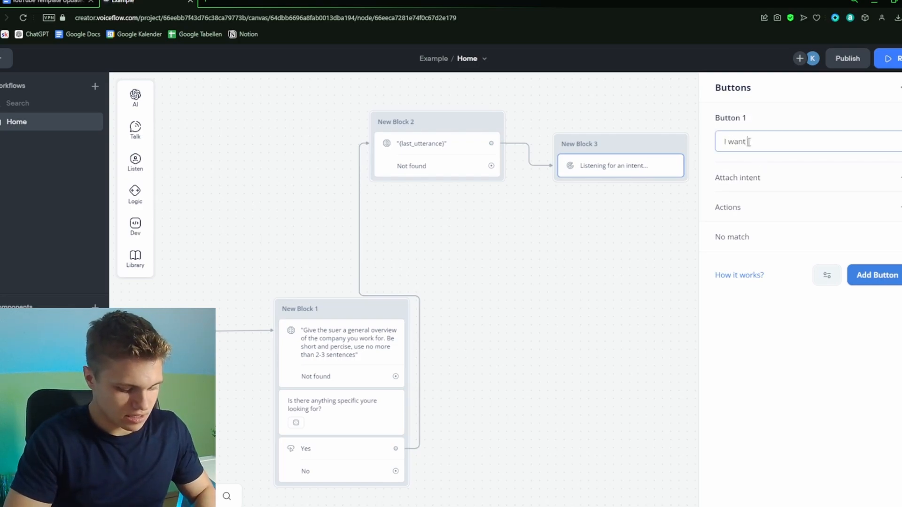
text(to know more)
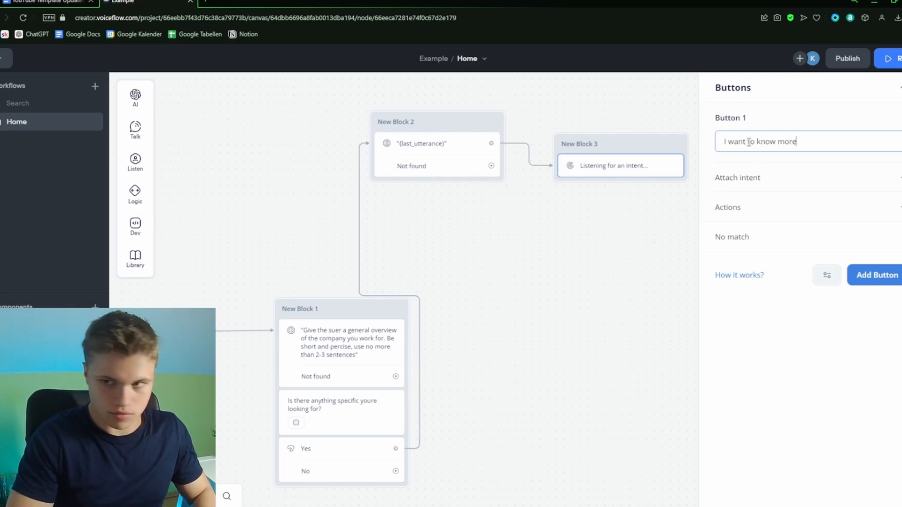
key(Return)
text(Thanks that was all)
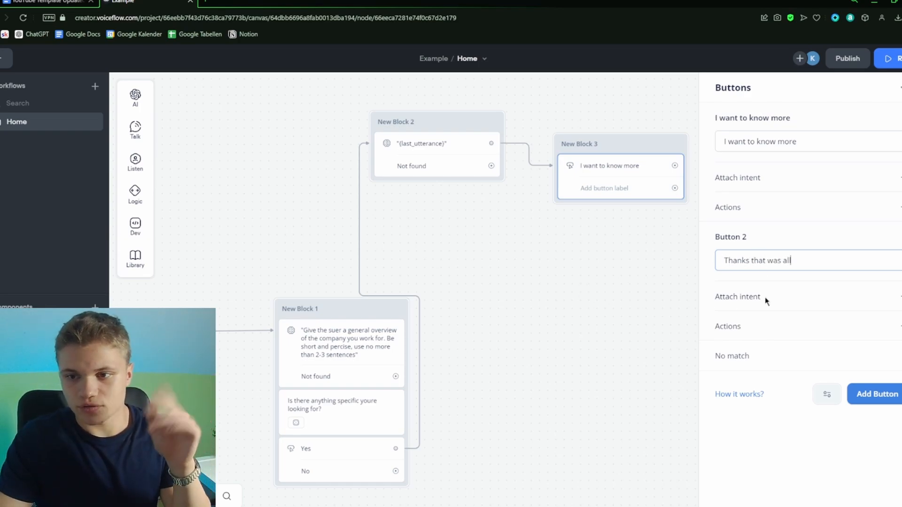
click(748, 489)
click(586, 301)
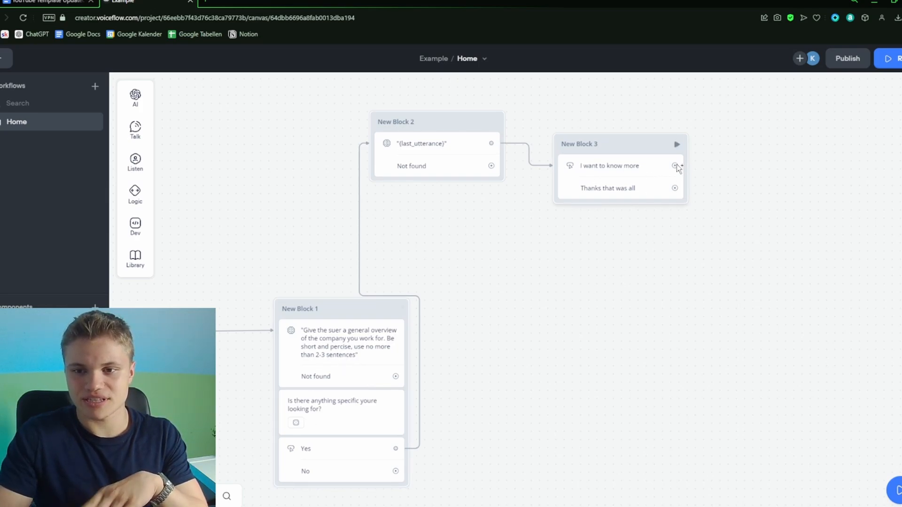
drag(675, 165, 416, 126)
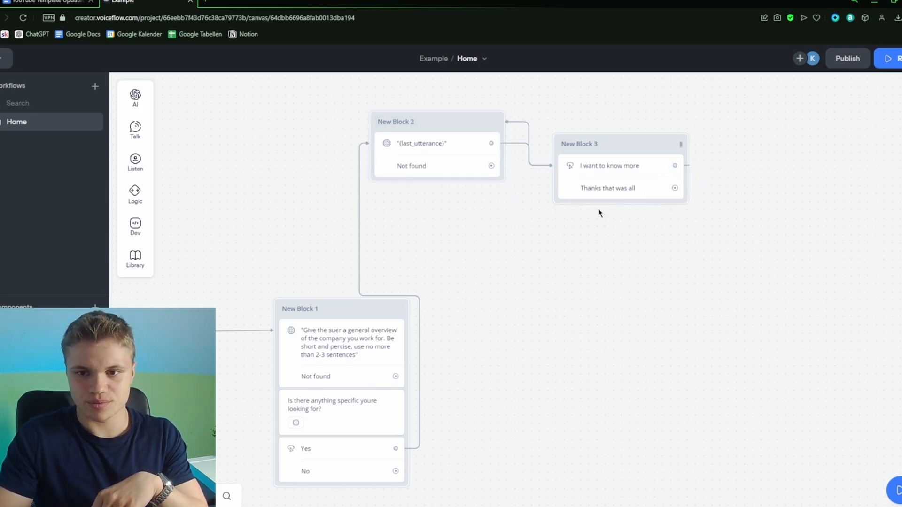
Step: Review the workflow from the buttons in New Block 3 back to the Start node and New Block 1
scroll(685, 249, down, 2)
scroll(695, 279, down, 2)
drag(701, 288, 175, 240)
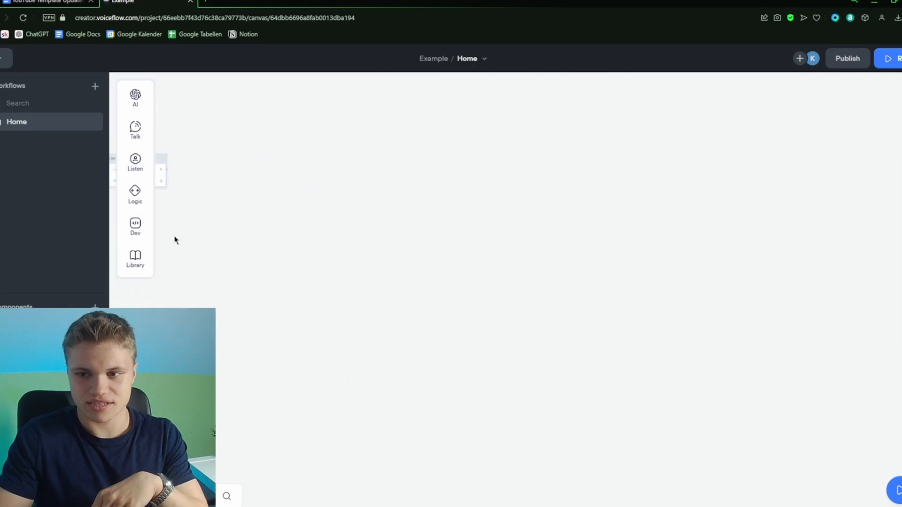
drag(672, 230, 822, 305)
scroll(373, 276, up, 1)
scroll(373, 277, up, 1)
scroll(259, 286, up, 1)
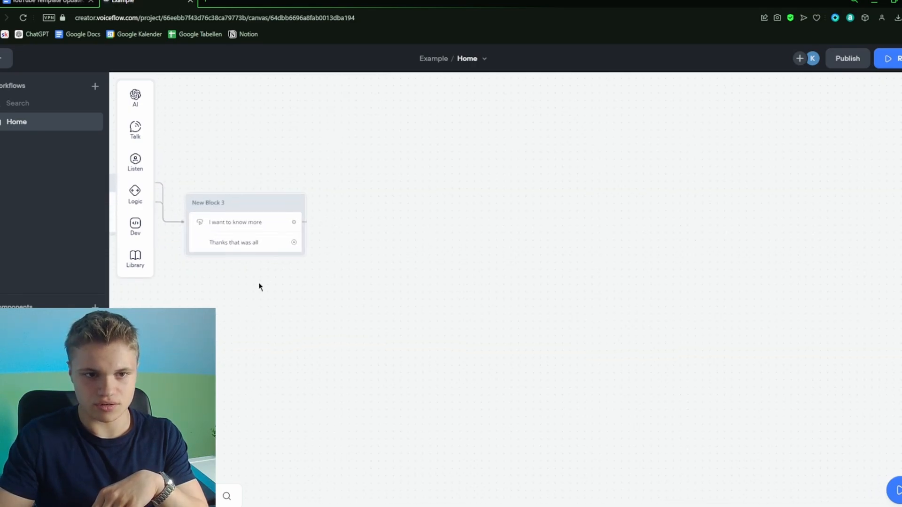
drag(259, 285, 495, 339)
scroll(380, 427, up, 1)
drag(381, 427, 469, 229)
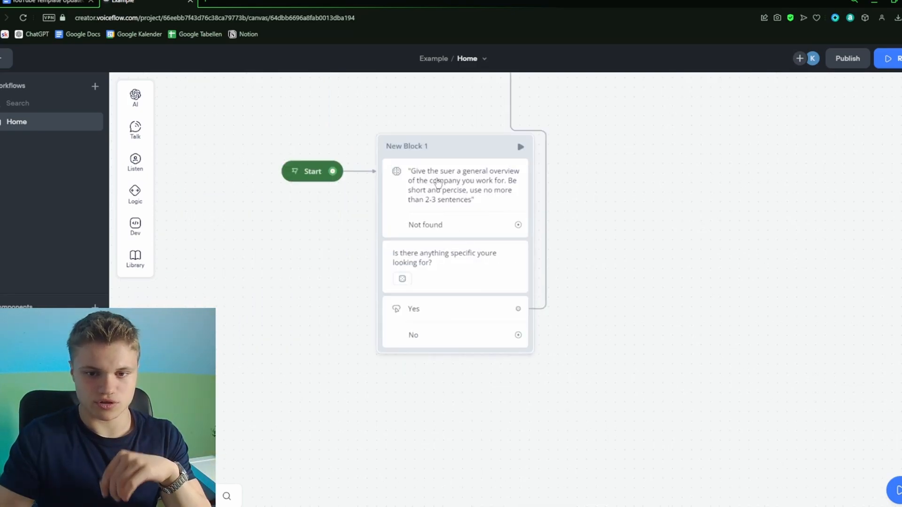
scroll(582, 355, down, 1)
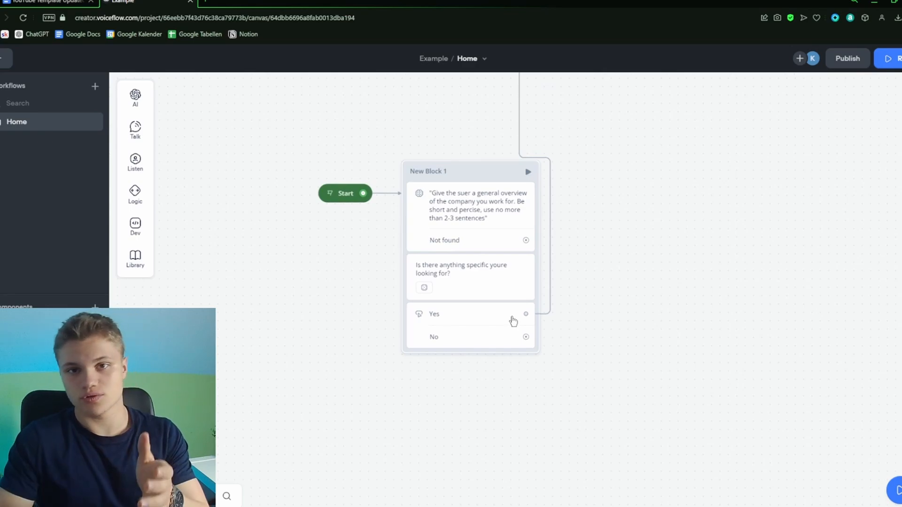
Step: Connect the No button to a new message "let me ask you a few questions so I can help you out better." and generate variants
scroll(581, 350, up, 1)
scroll(580, 350, up, 1)
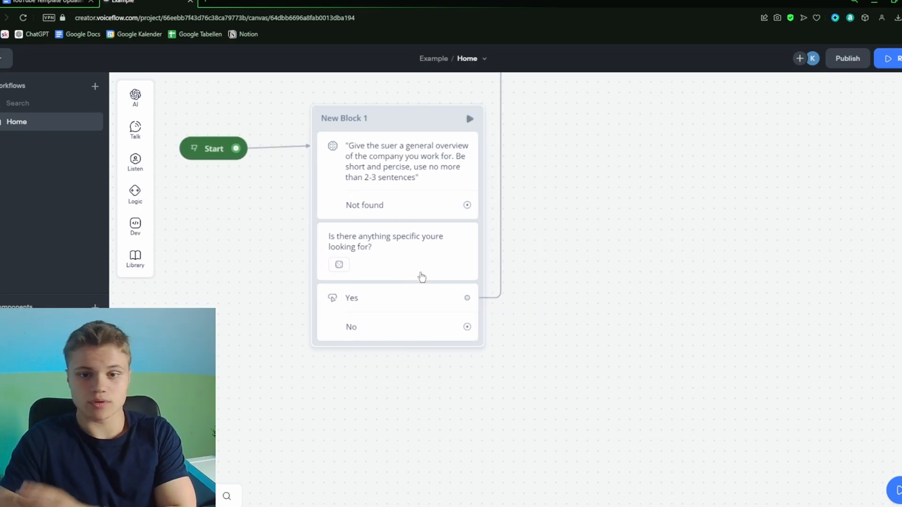
drag(467, 327, 547, 255)
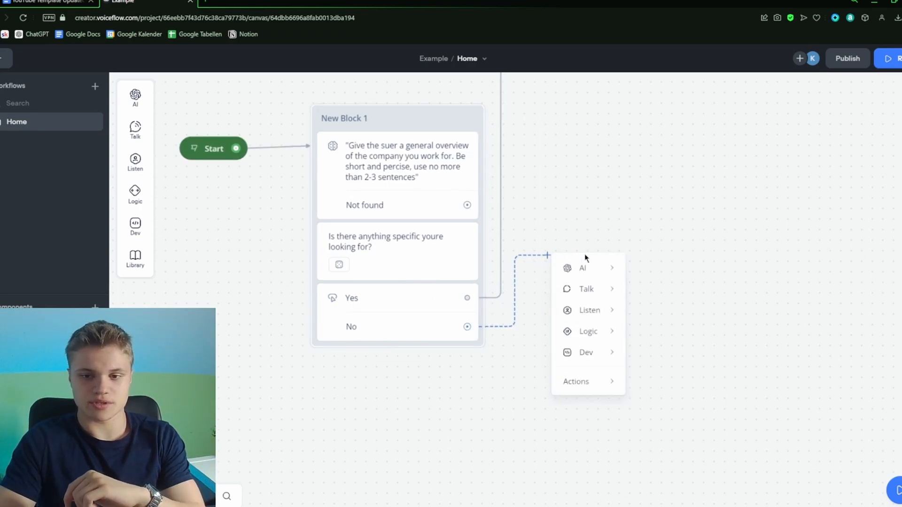
mouse_move(587, 288)
click(640, 291)
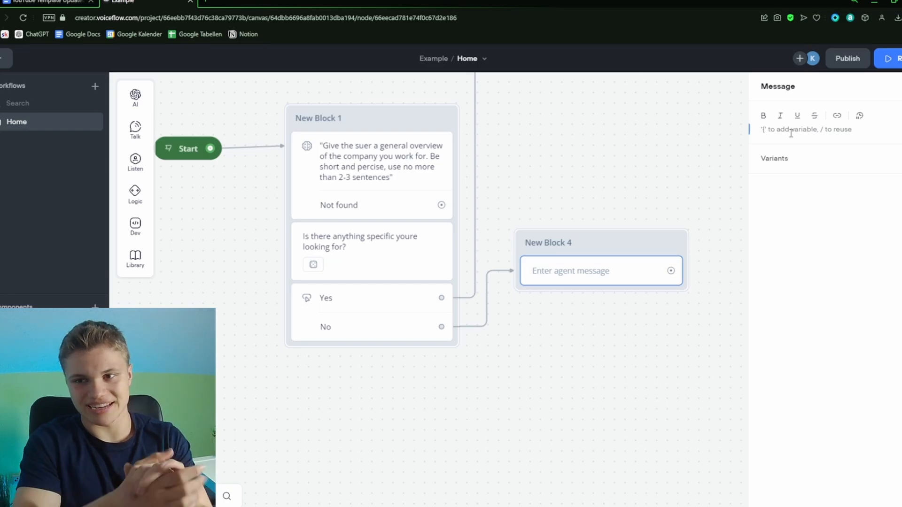
text(let me ask you a few questions so I can help you out better.)
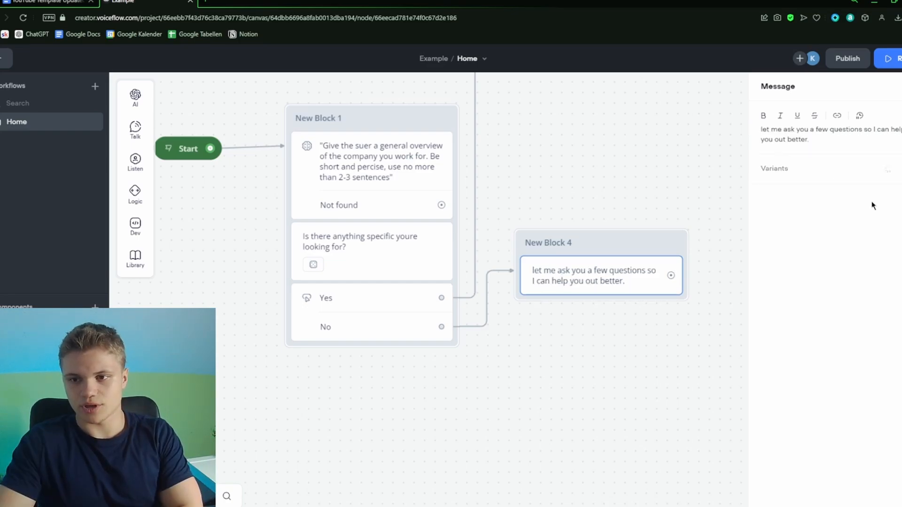
click(569, 407)
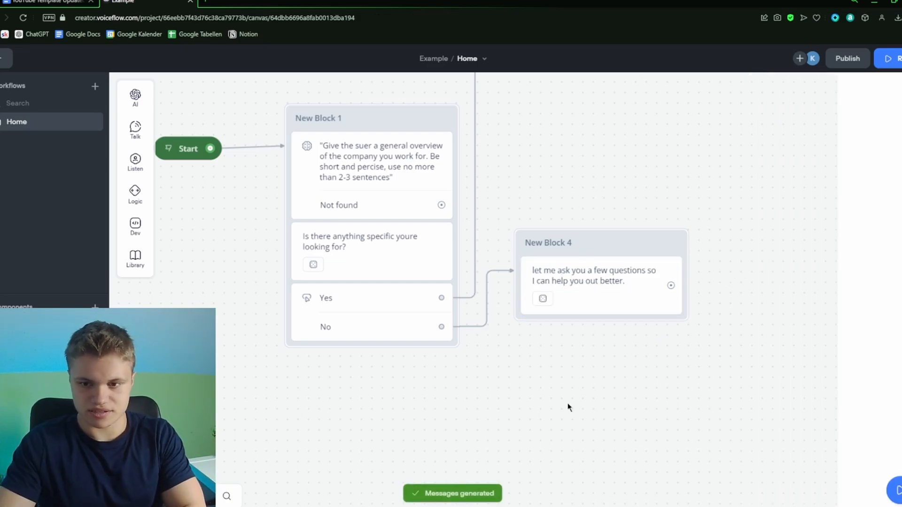
Step: Add a knowledge-base Response AI step to New Block 4 with the question "Ask the user why he is interested in what your company sells"
mouse_move(136, 100)
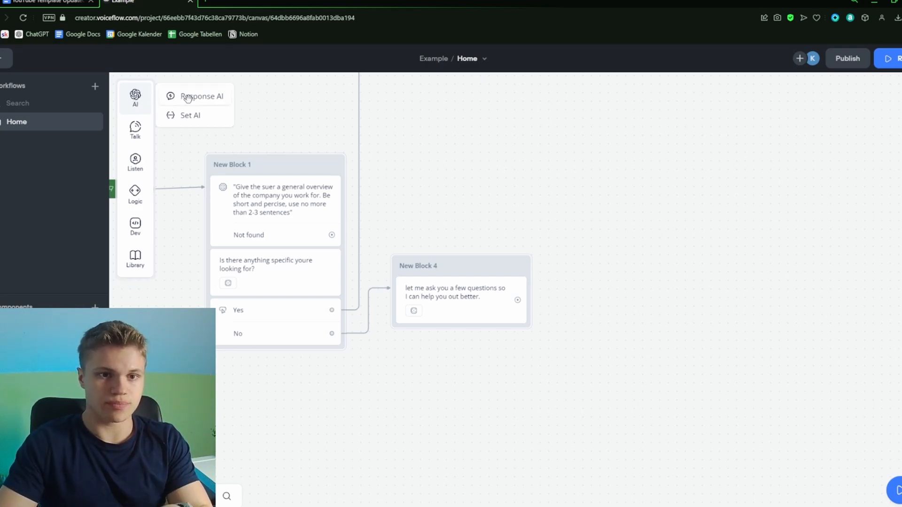
drag(187, 98, 441, 339)
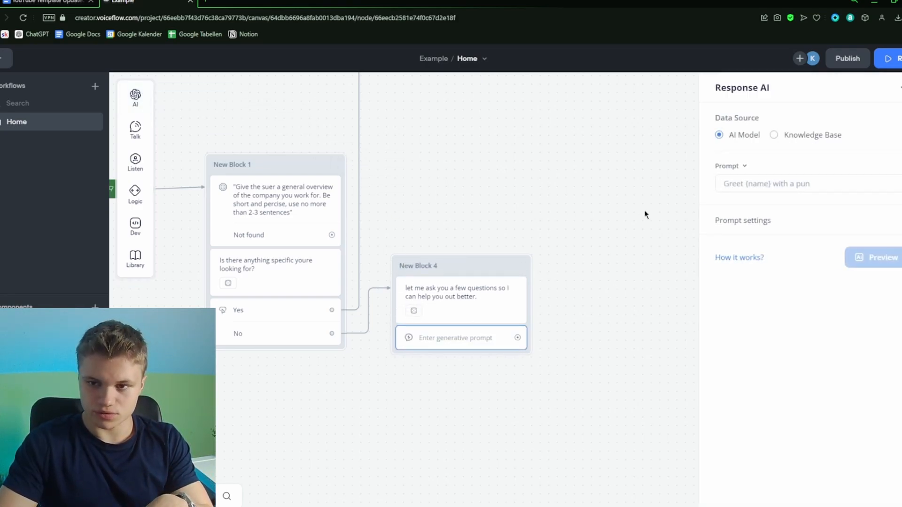
click(773, 136)
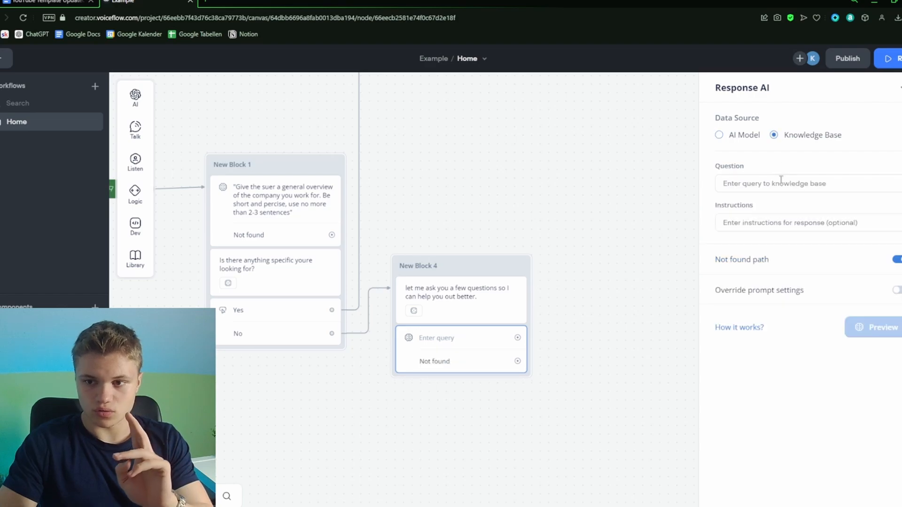
click(780, 182)
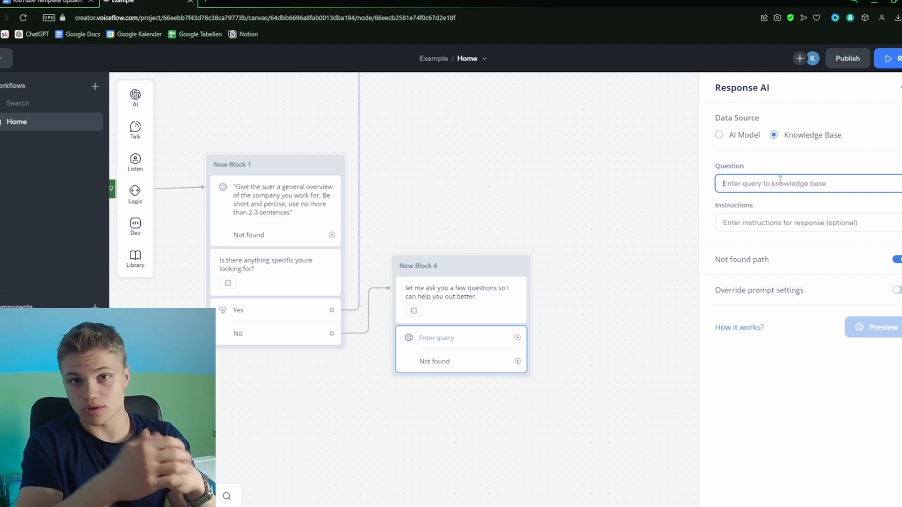
key(ctrl+v)
Step: Override the prompt settings of the new response in New Block 4 and choose GPT-3.5 Turbo as its model
click(896, 299)
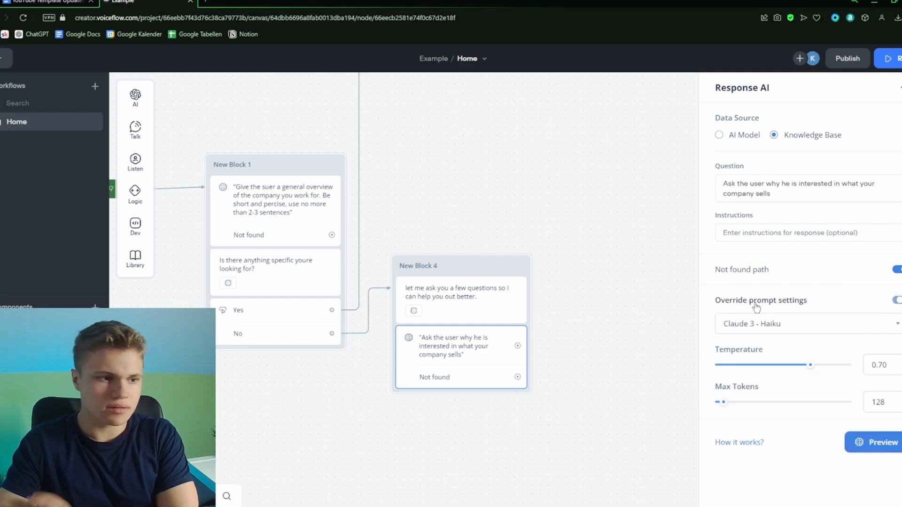
click(767, 329)
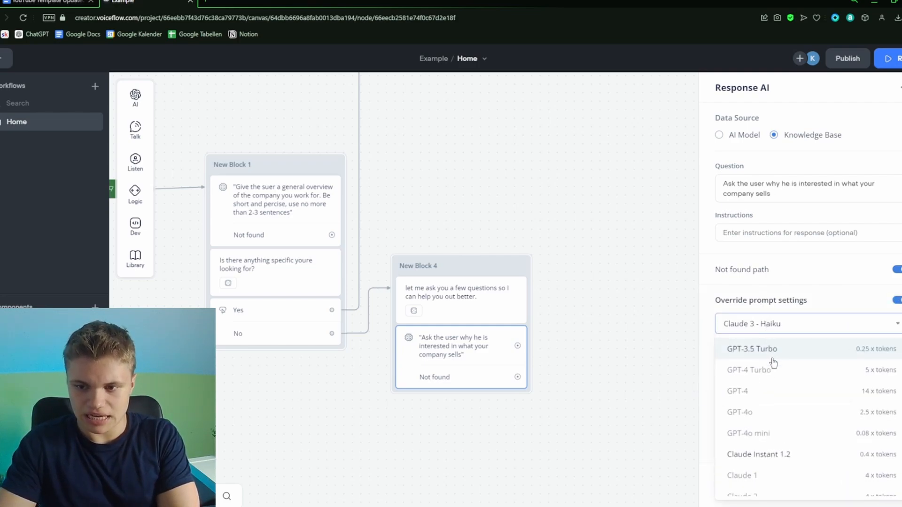
click(769, 355)
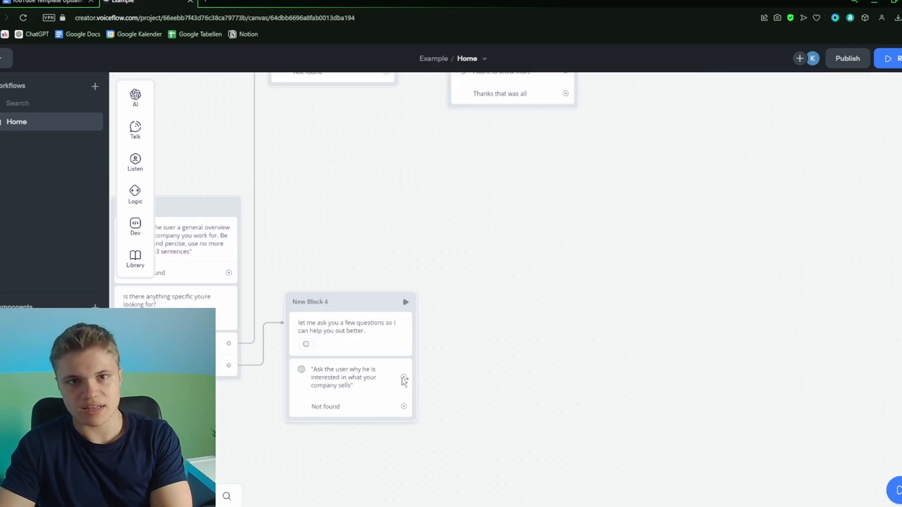
Step: Duplicate the knowledge-base response of New Block 4 and place the copy as a separate block to its right
scroll(497, 363, up, 3)
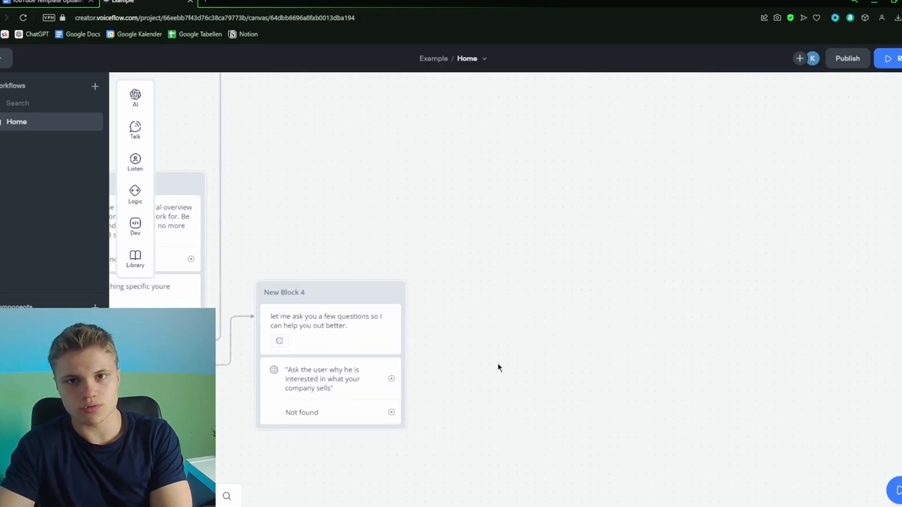
drag(534, 308, 484, 296)
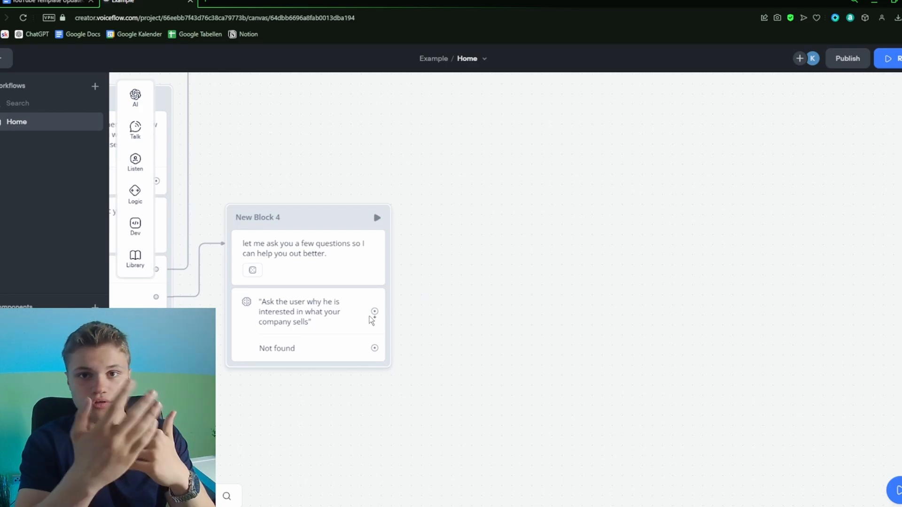
right_click(362, 299)
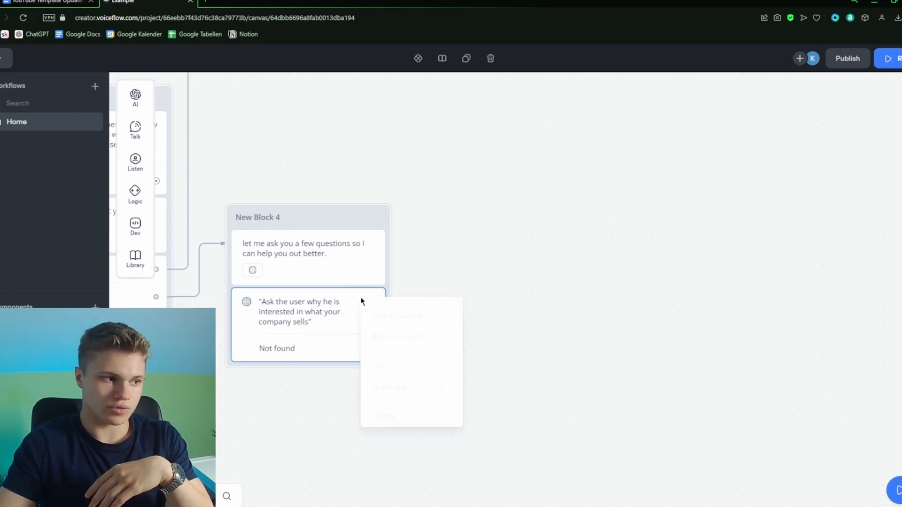
click(393, 384)
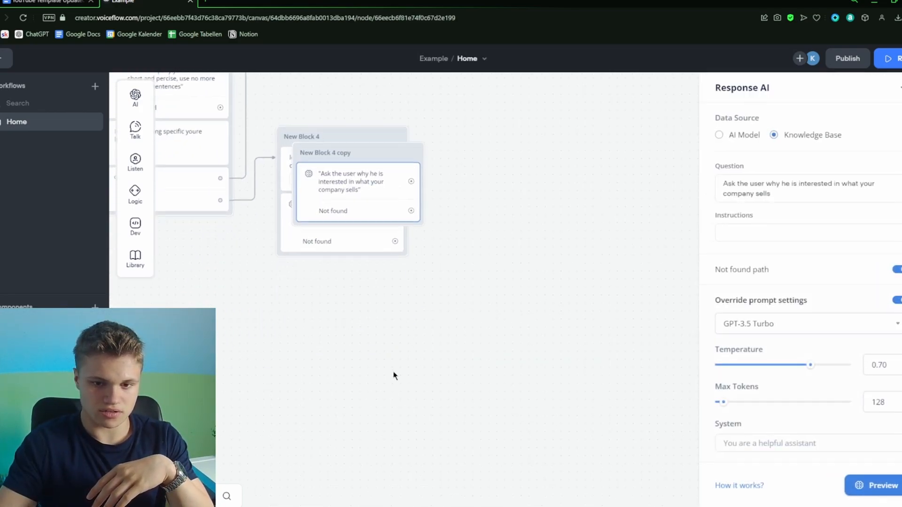
click(520, 216)
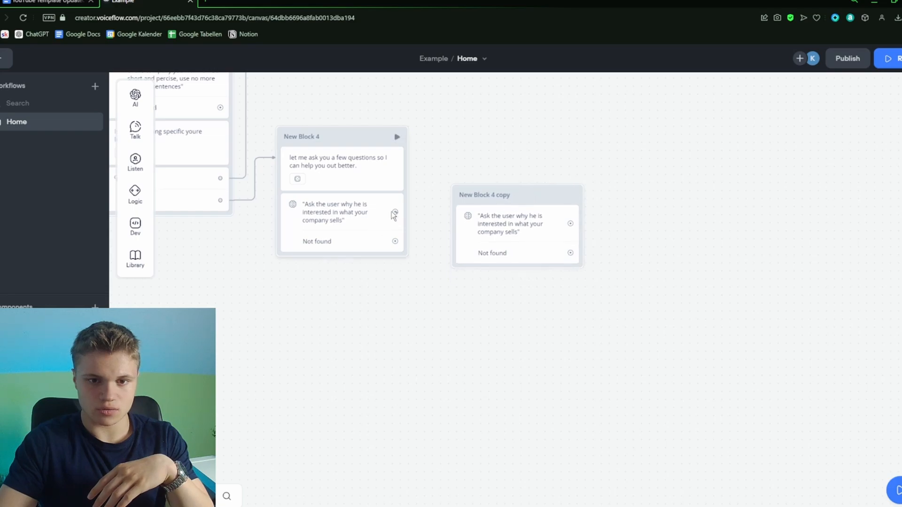
Step: Set the copy's question to {last_utterance} and its instructions to "Label the user with a problem based on the information he has given you previously"
click(538, 215)
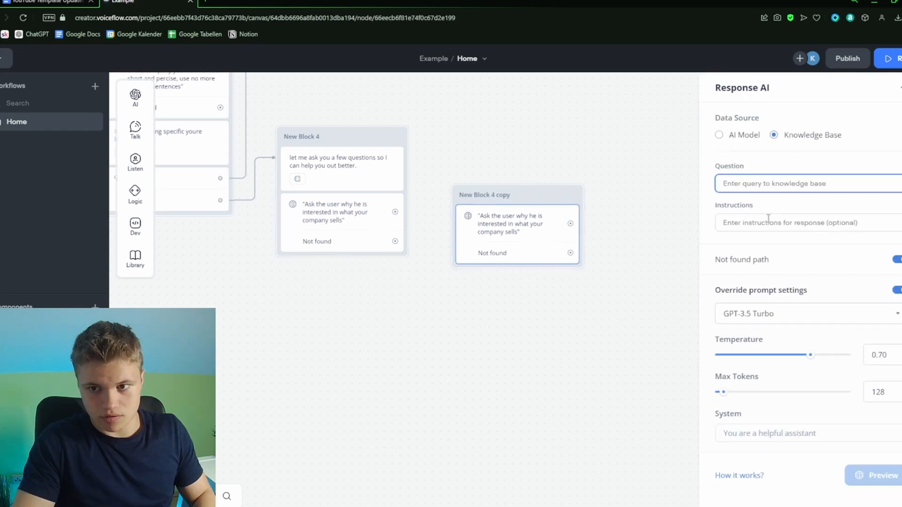
click(769, 219)
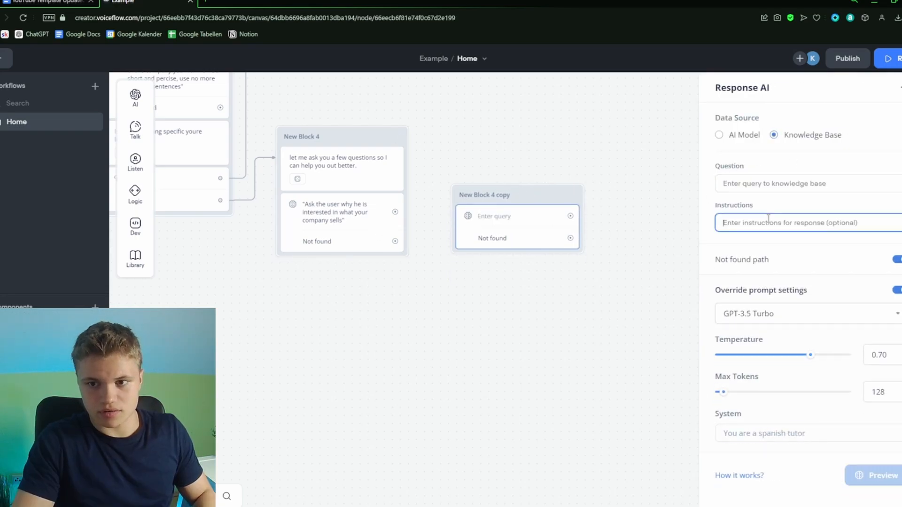
text(Label the user with a problem based on the information he has given you previously)
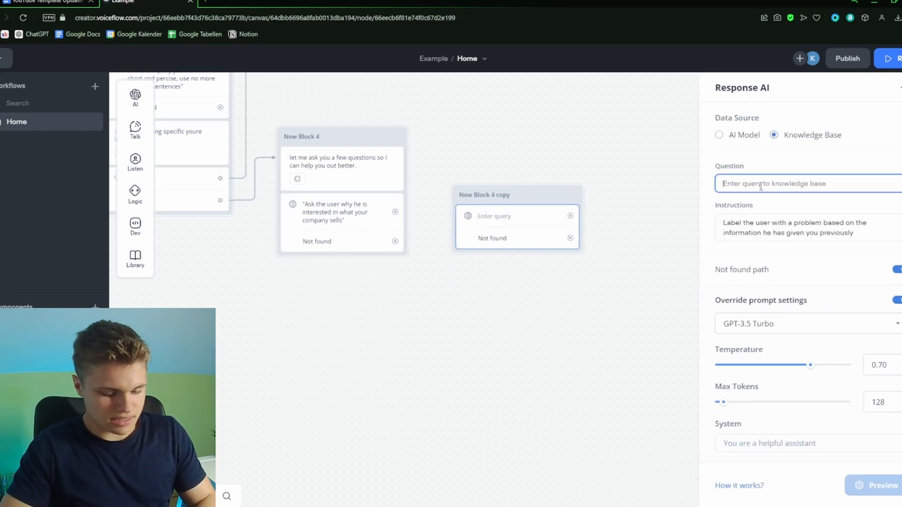
click(761, 185)
text({)
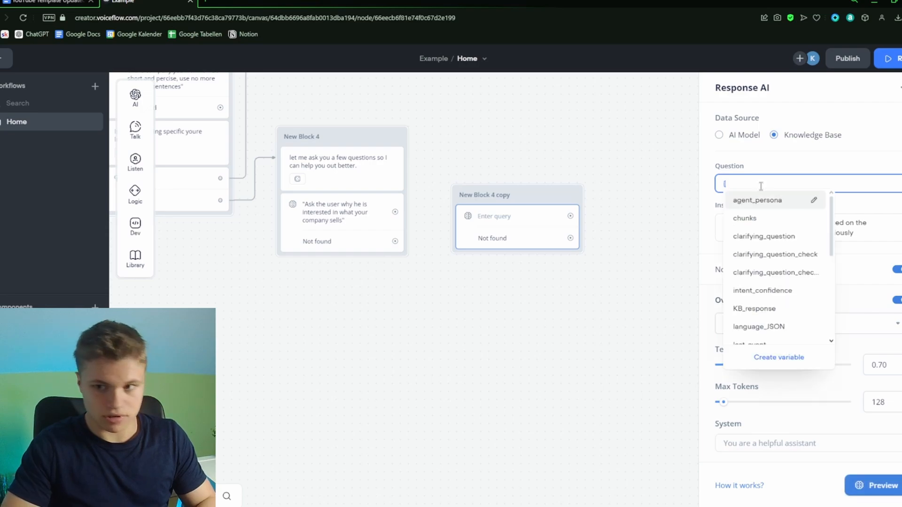
scroll(781, 292, down, 3)
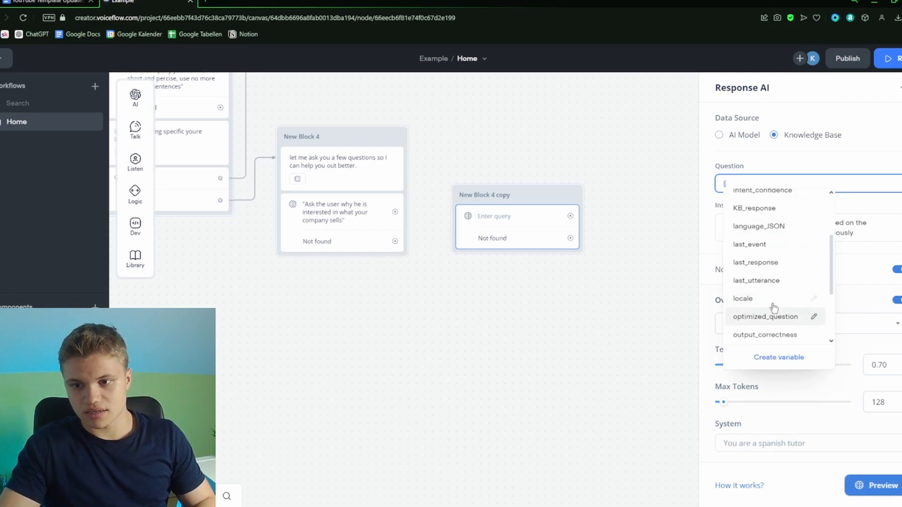
click(756, 230)
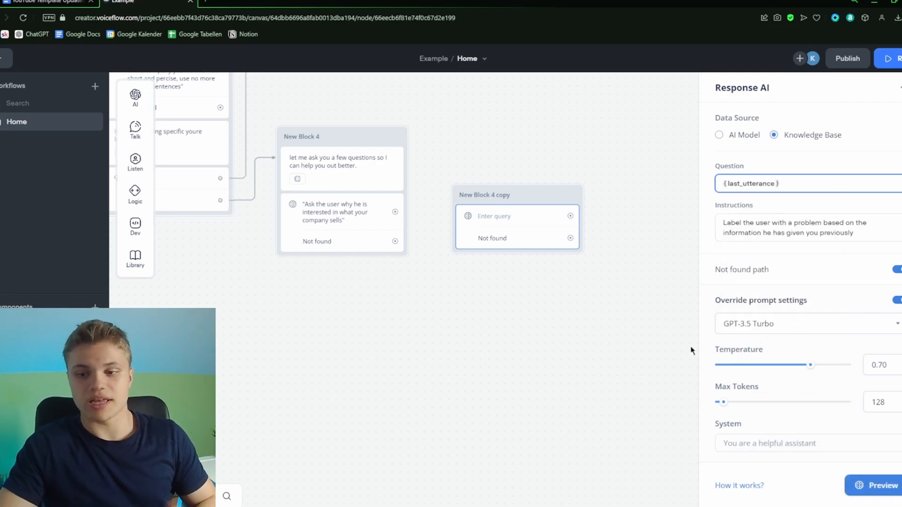
click(498, 338)
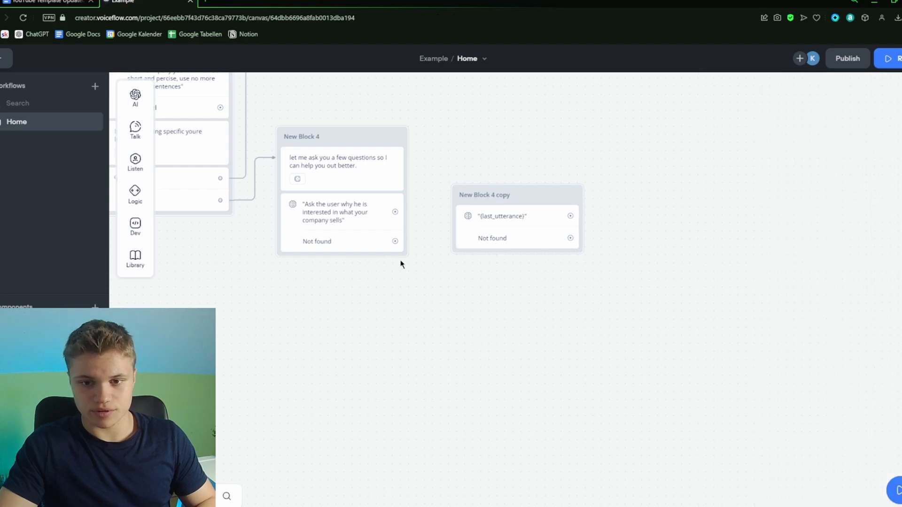
Step: Connect New Block 4's response to New Block 4 copy, and route its Not found path there through a new message "Why are you here?"
drag(397, 216, 489, 216)
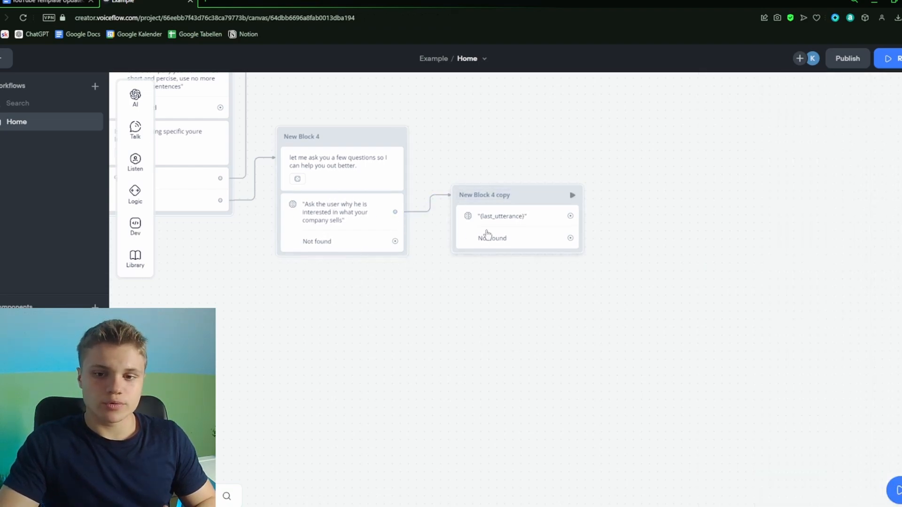
drag(534, 196, 533, 194)
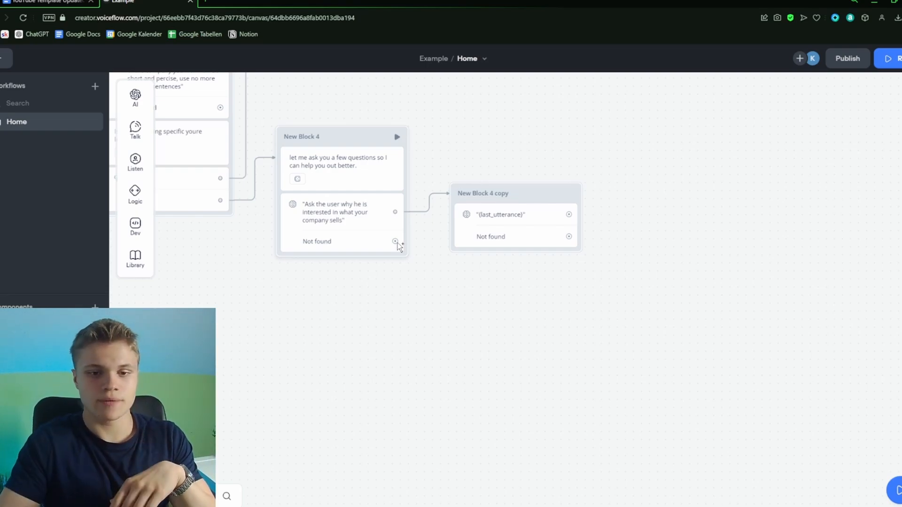
drag(396, 241, 343, 318)
mouse_move(383, 352)
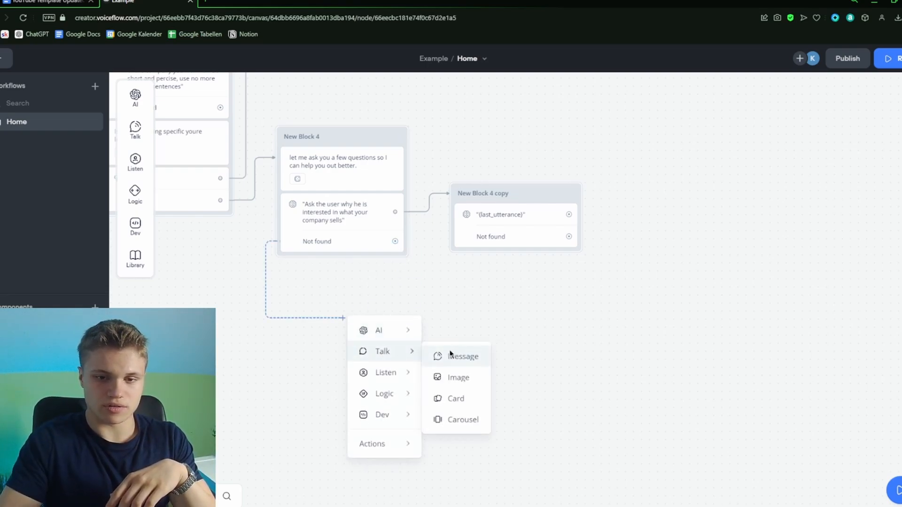
click(451, 354)
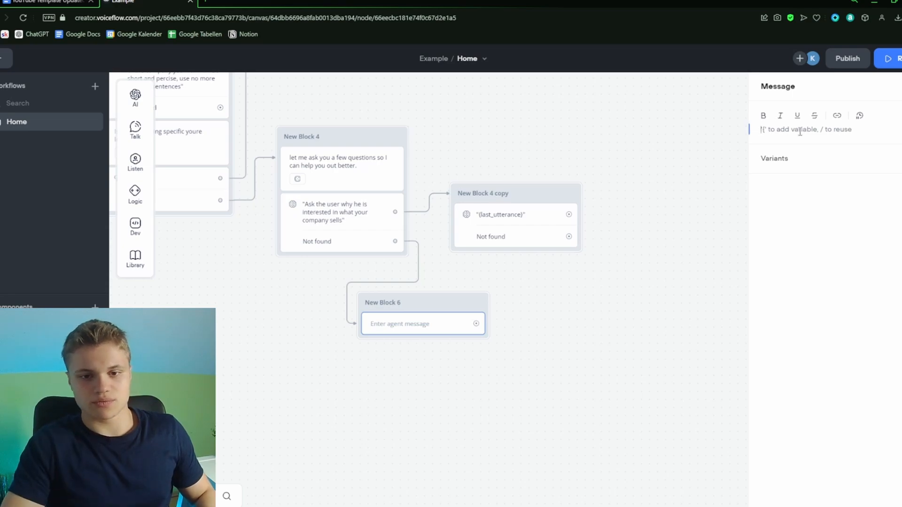
text(Why are you here)
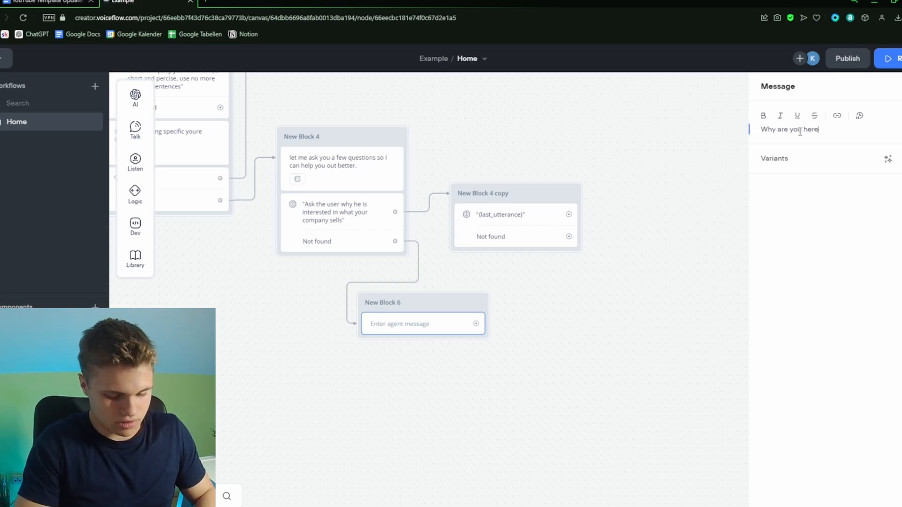
text(?)
click(627, 341)
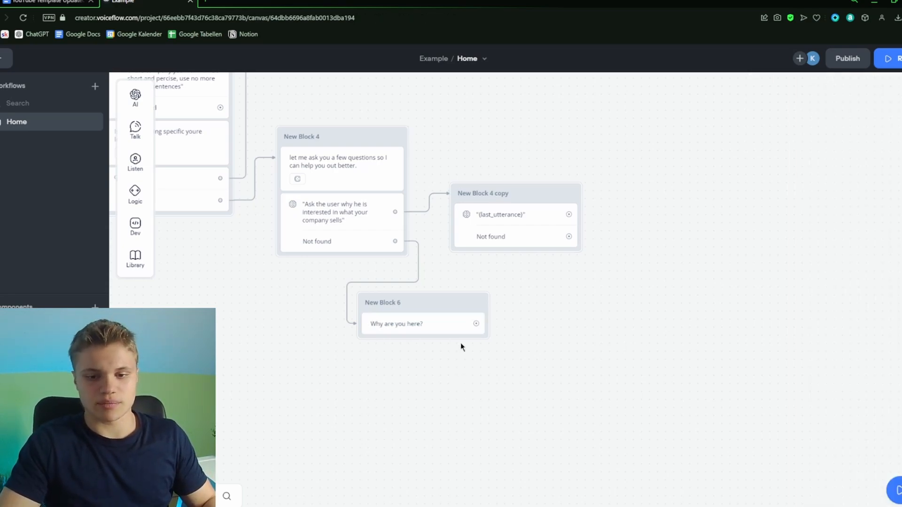
drag(477, 324, 458, 193)
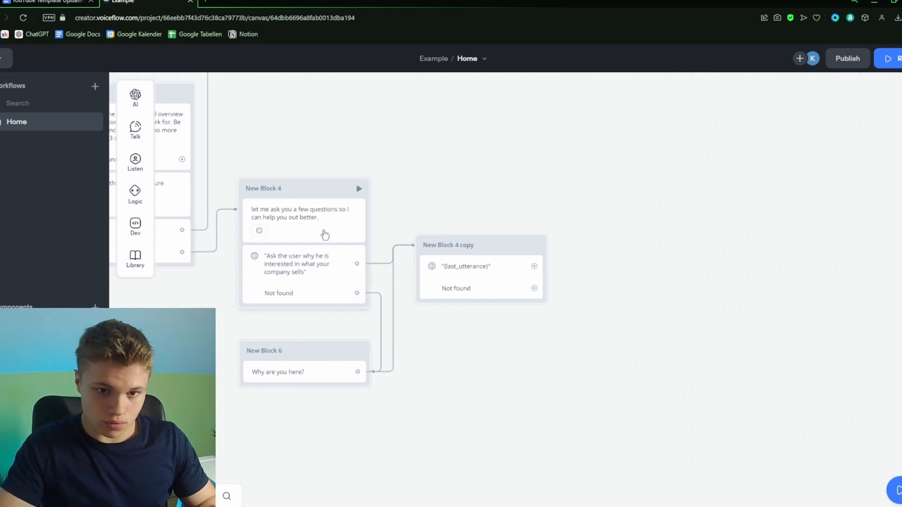
Step: Add the message "Does that sound about right?" beneath the last_utterance response in New Block 4 copy
click(484, 266)
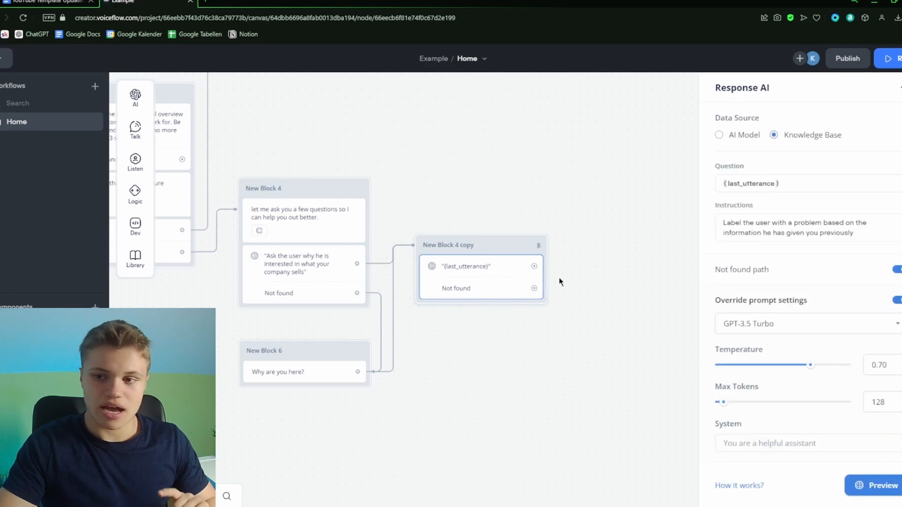
click(584, 302)
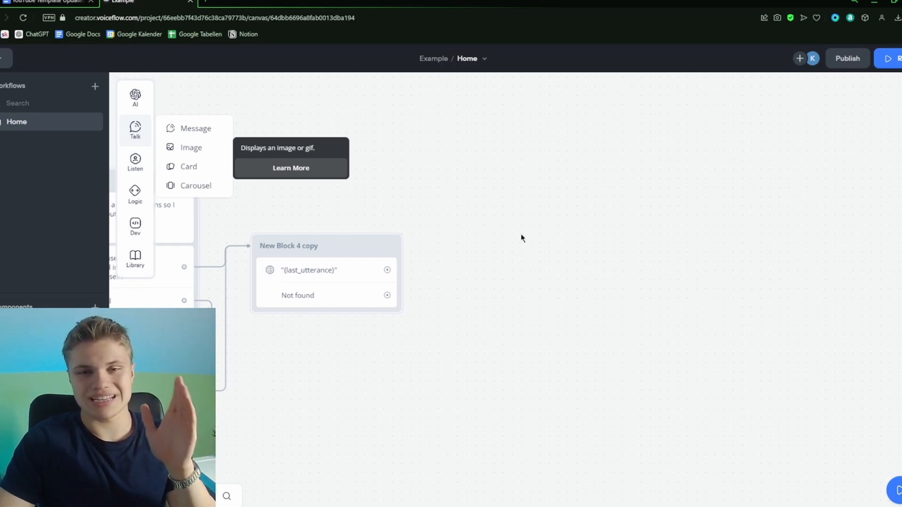
drag(357, 384, 479, 324)
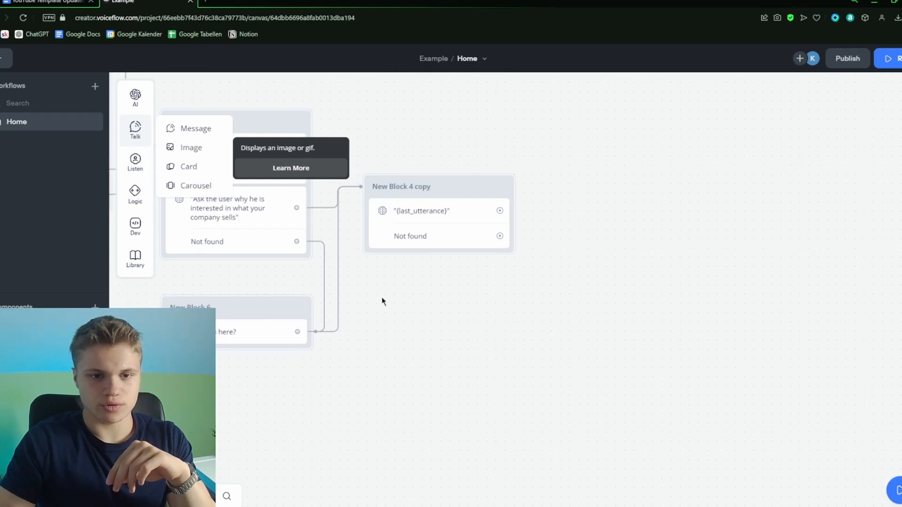
drag(192, 128, 423, 272)
click(824, 128)
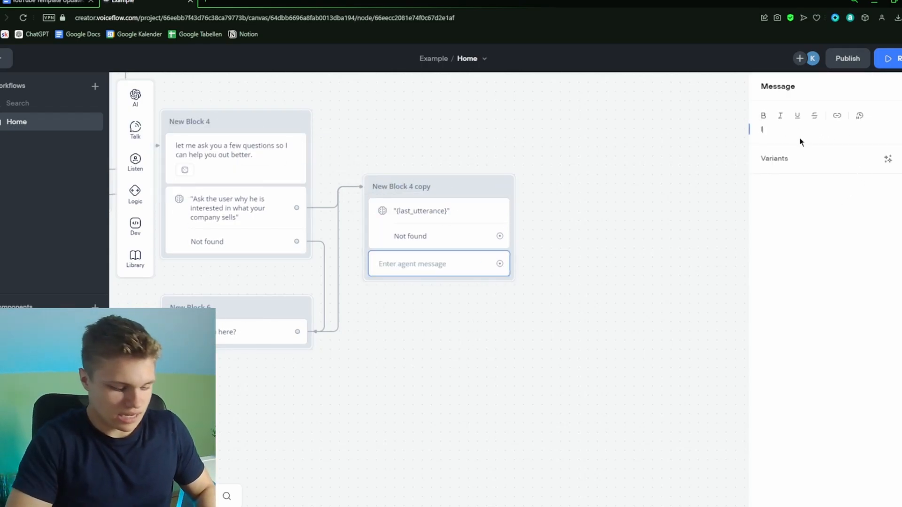
click(732, 226)
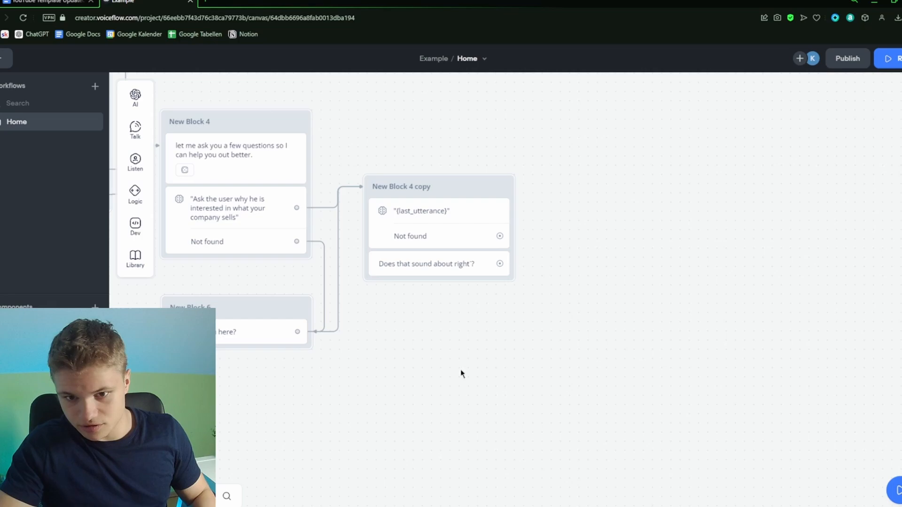
Step: Add a Buttons step below the message in New Block 4 copy with two buttons labelled "Yes" and "No"
mouse_move(135, 162)
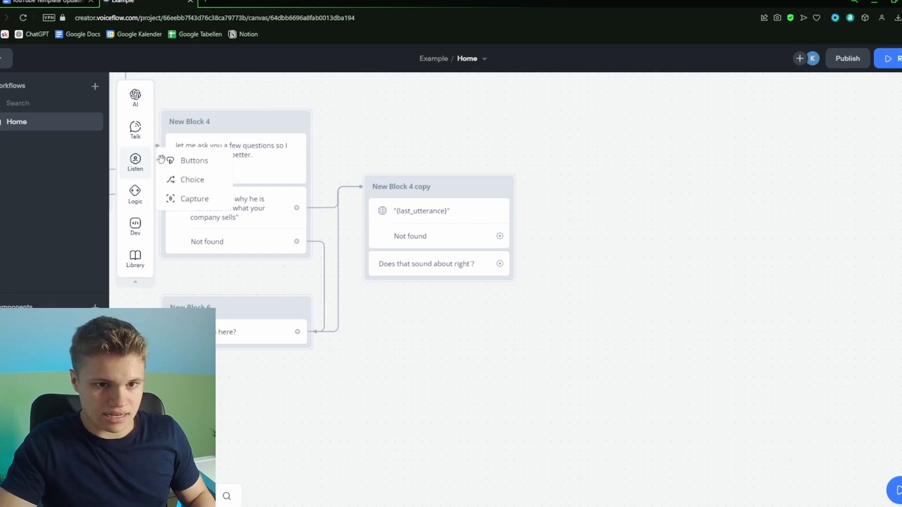
drag(222, 160, 422, 294)
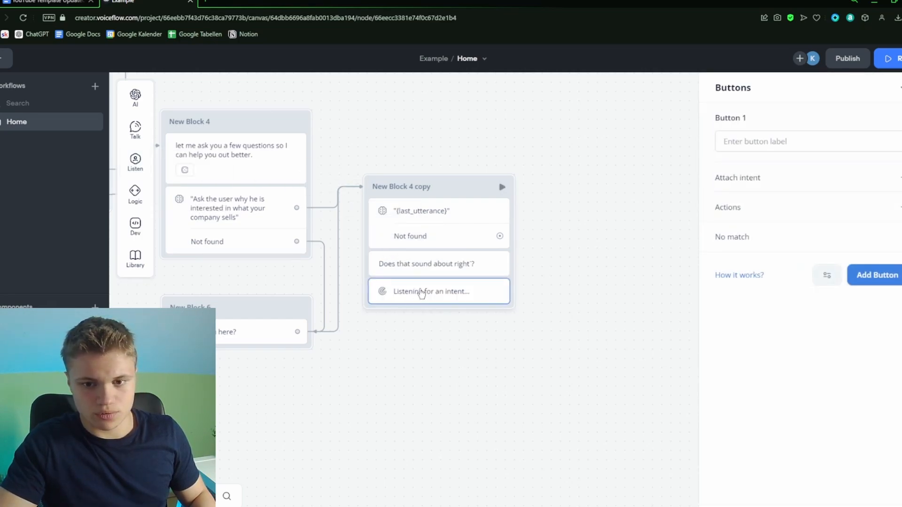
click(766, 140)
text(Yes)
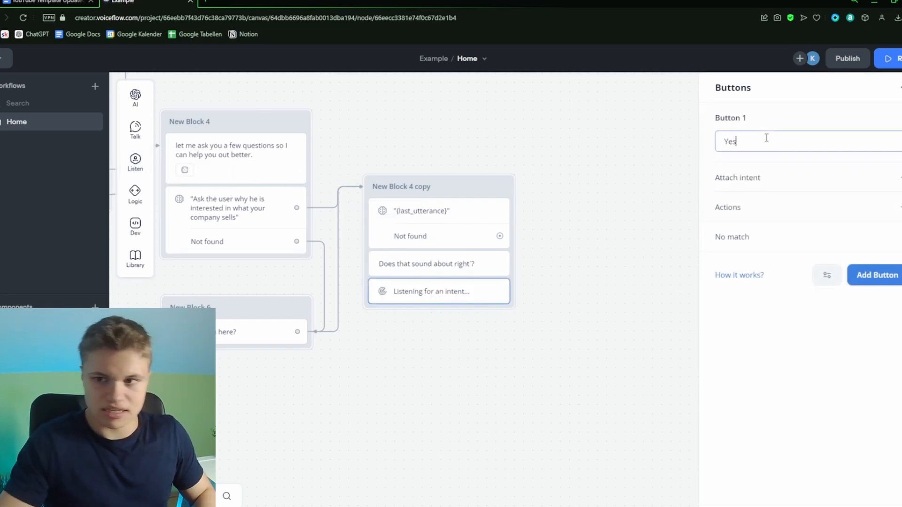
click(865, 280)
text(No)
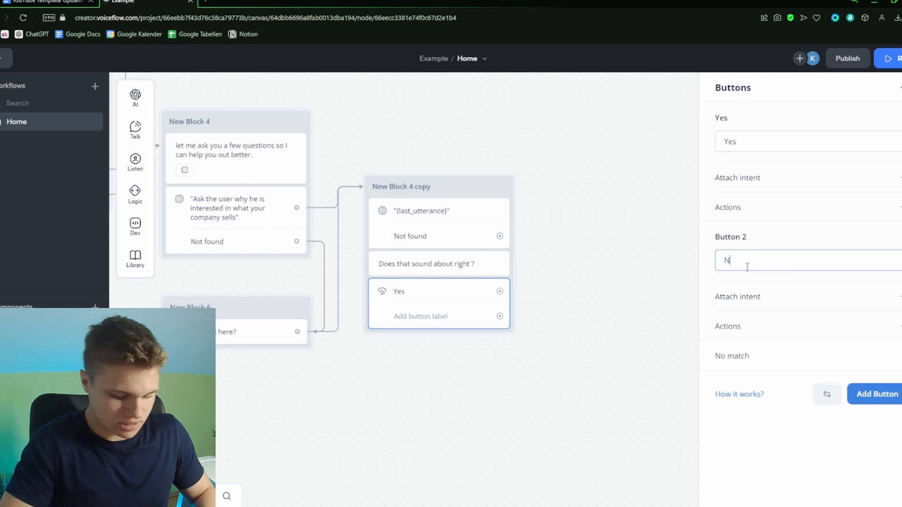
Step: Route the No button of New Block 4 copy to a new message block reading "So what is your Problem?"
click(648, 319)
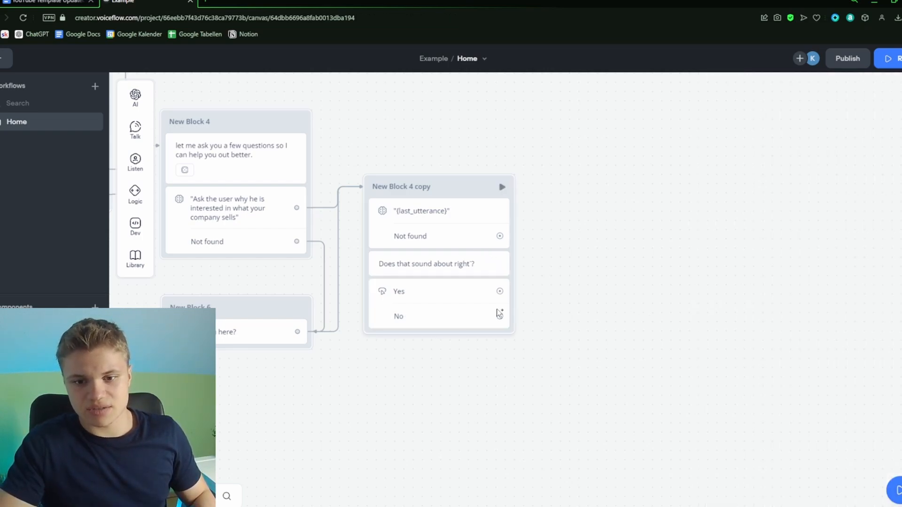
drag(503, 318, 329, 371)
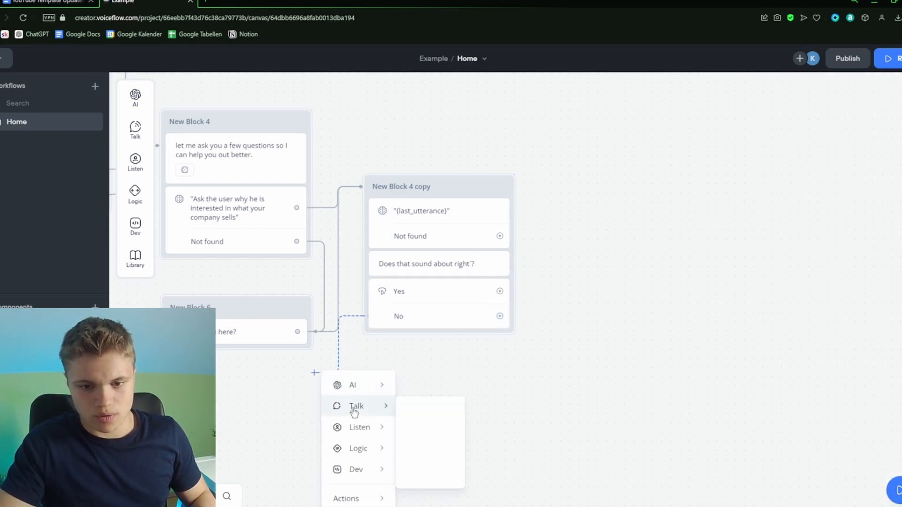
mouse_move(355, 405)
click(433, 410)
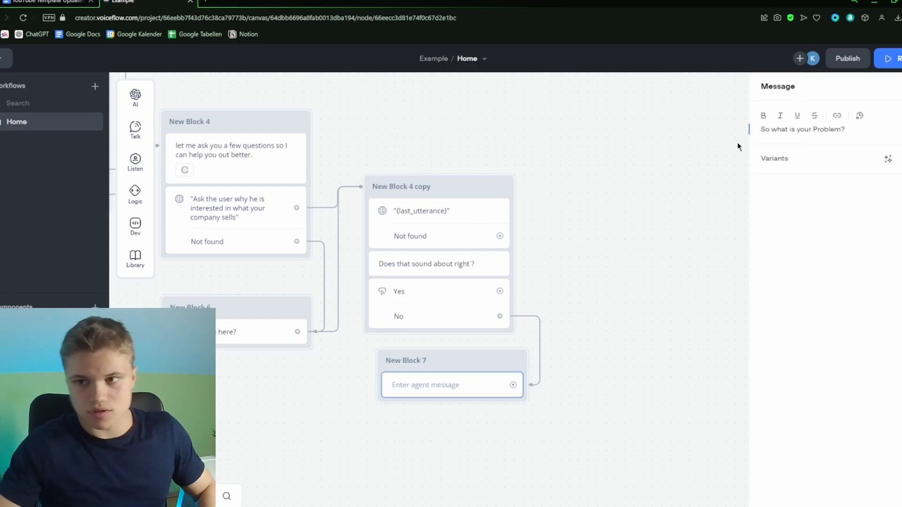
click(644, 338)
Step: Add a Capture step below the message in New Block 7 that saves the entire user reply to {last_utterance}
mouse_move(140, 171)
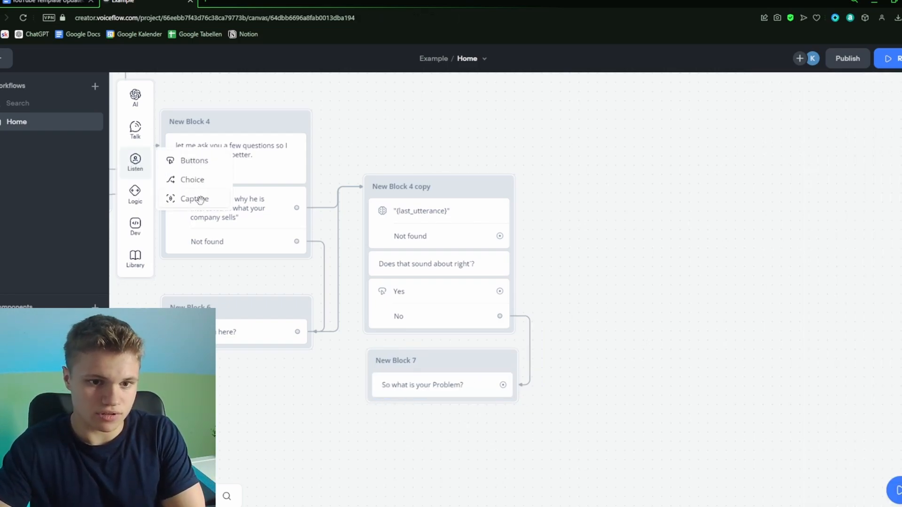
drag(199, 199, 442, 425)
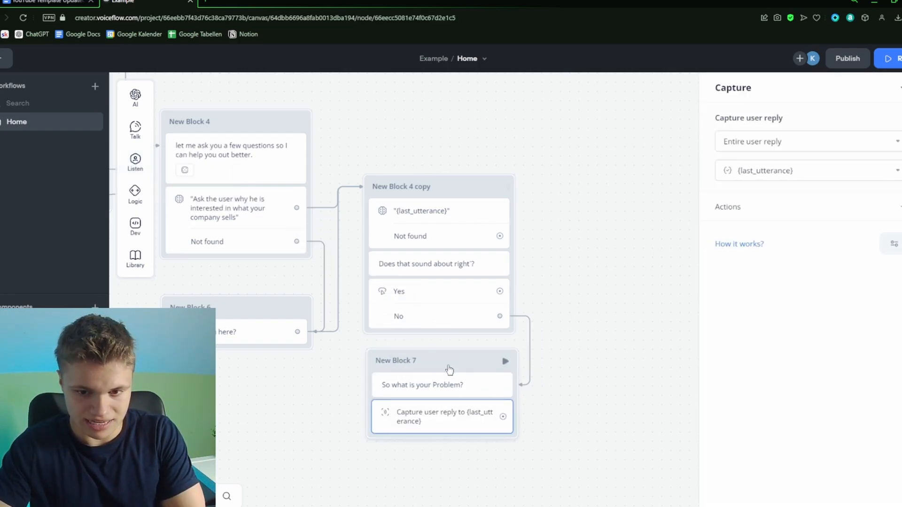
drag(290, 417, 378, 416)
click(379, 415)
drag(380, 314, 367, 313)
Step: Add Capture steps saving the entire user reply to {last_utterance} at the end of New Block 6 and New Block 4
mouse_move(136, 162)
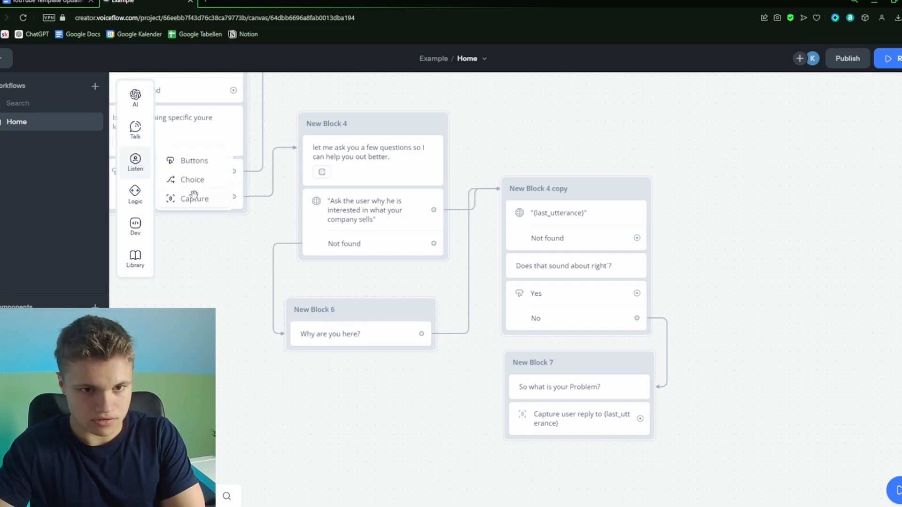
drag(194, 198, 345, 361)
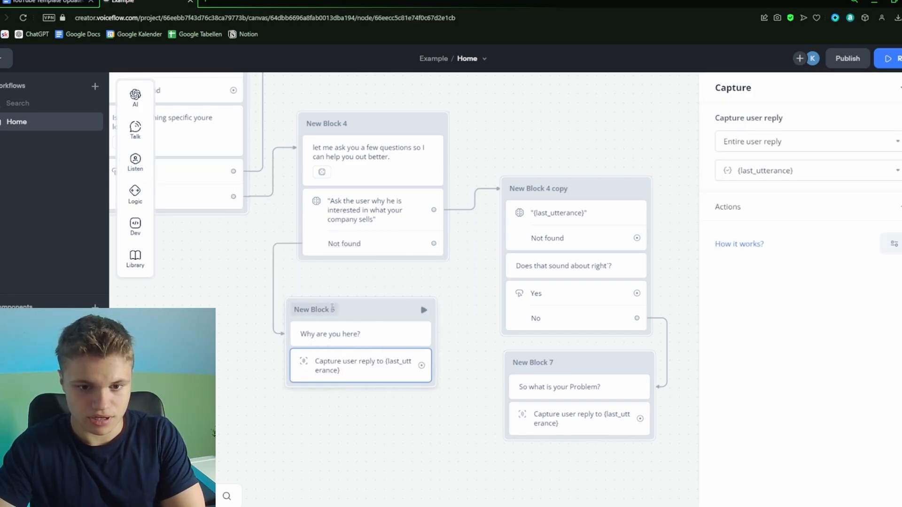
click(357, 273)
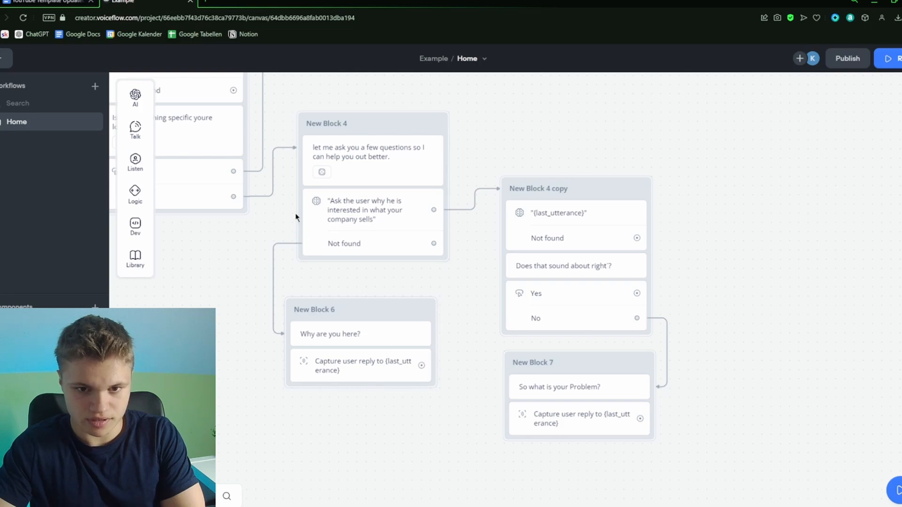
drag(394, 286, 396, 291)
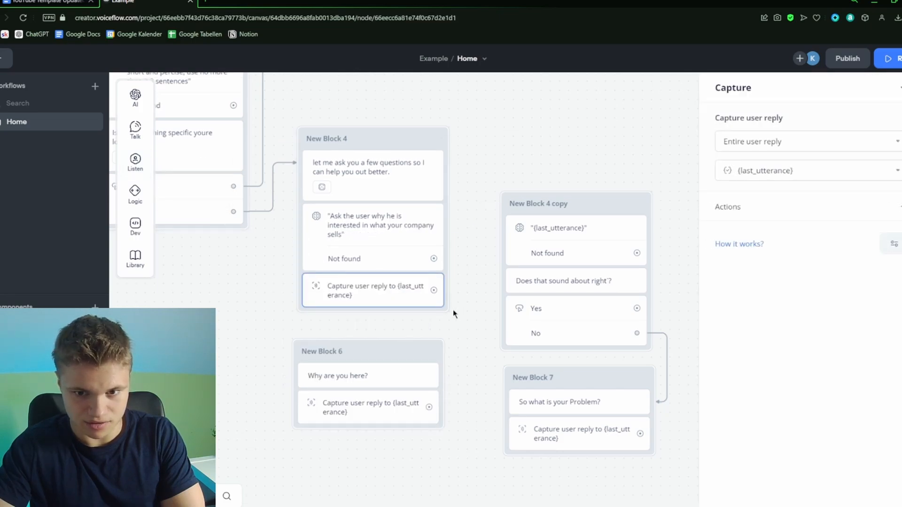
click(453, 310)
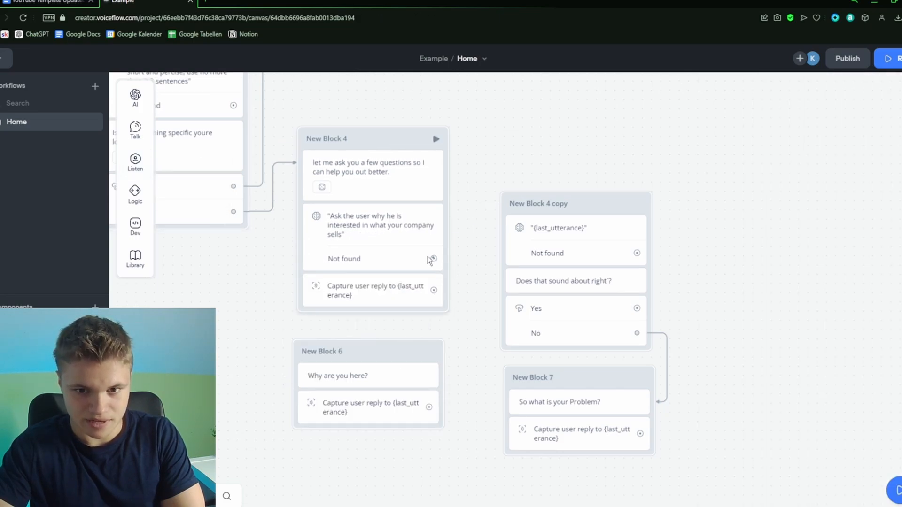
Step: Connect New Block 4's Not found path to New Block 6, and the Capture steps of both blocks to New Block 4 copy
drag(434, 259, 348, 345)
drag(434, 289, 509, 228)
drag(430, 408, 555, 301)
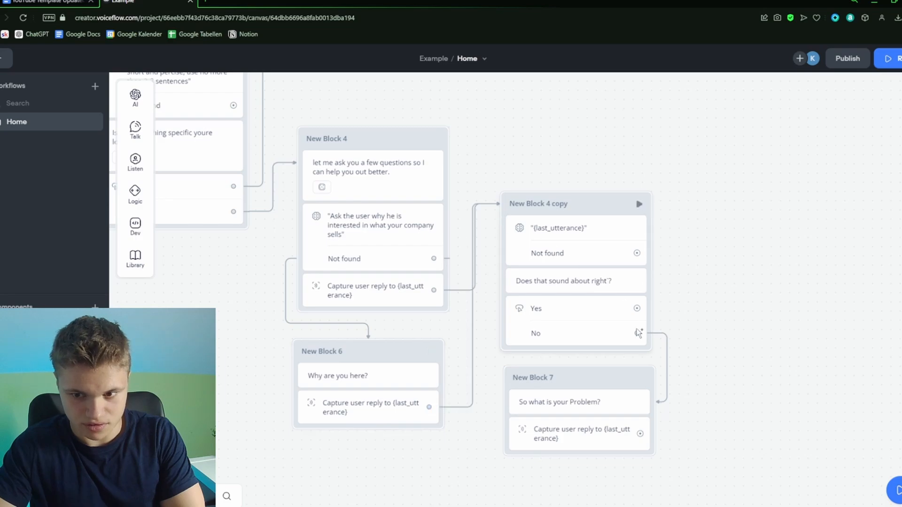
Step: Route the Not found path of New Block 4 copy to New Block 7
mouse_move(699, 367)
mouse_down()
mouse_move(554, 324)
mouse_move(519, 337)
mouse_up()
mouse_move(458, 224)
mouse_down()
mouse_move(352, 304)
mouse_move(342, 339)
mouse_up()
drag(537, 298, 451, 361)
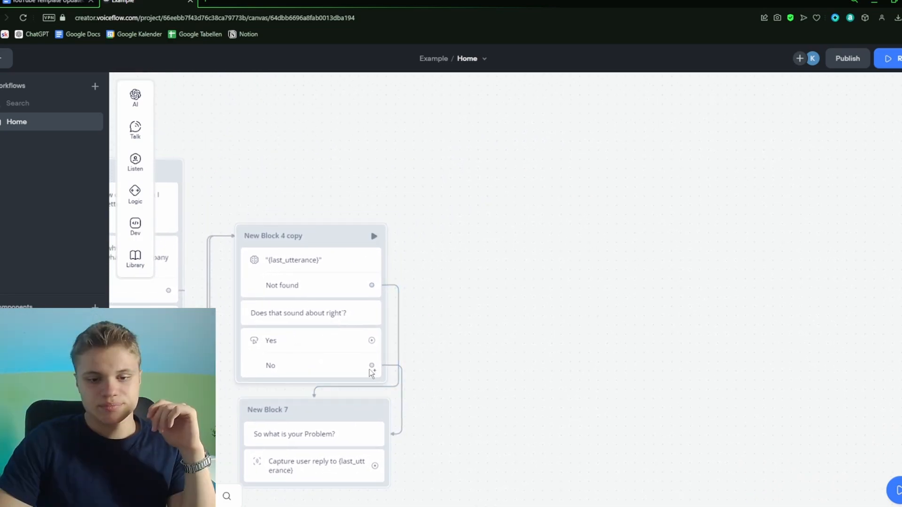
drag(502, 259, 585, 227)
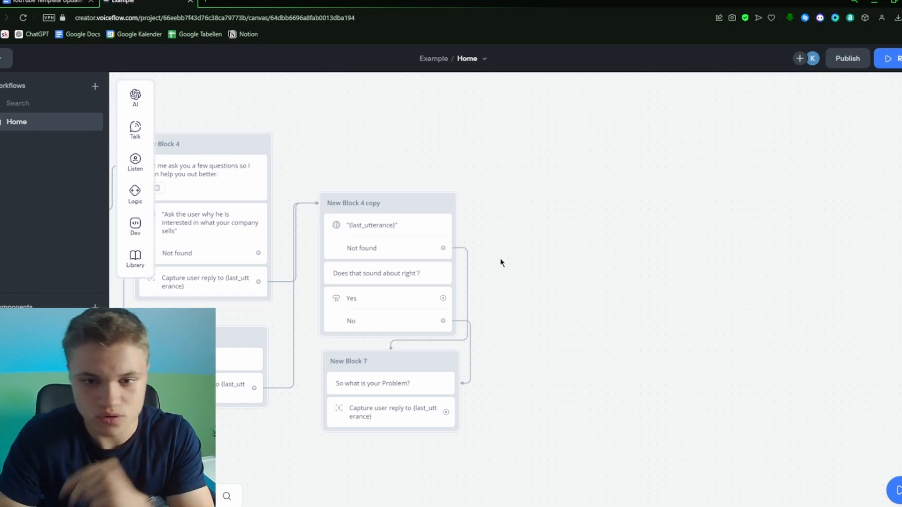
Step: Route the Yes button to a new Response AI block and connect New Block 7's Capture step to that same block
drag(443, 298, 547, 235)
mouse_move(583, 247)
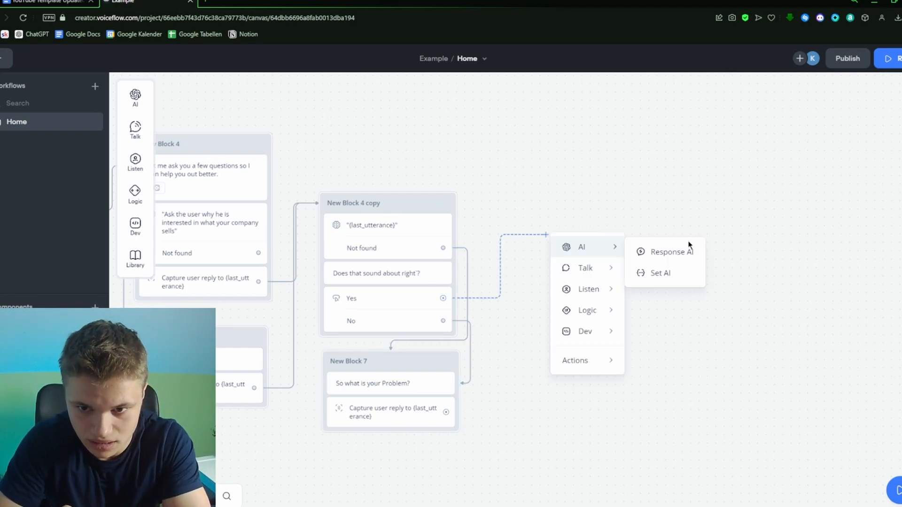
click(682, 253)
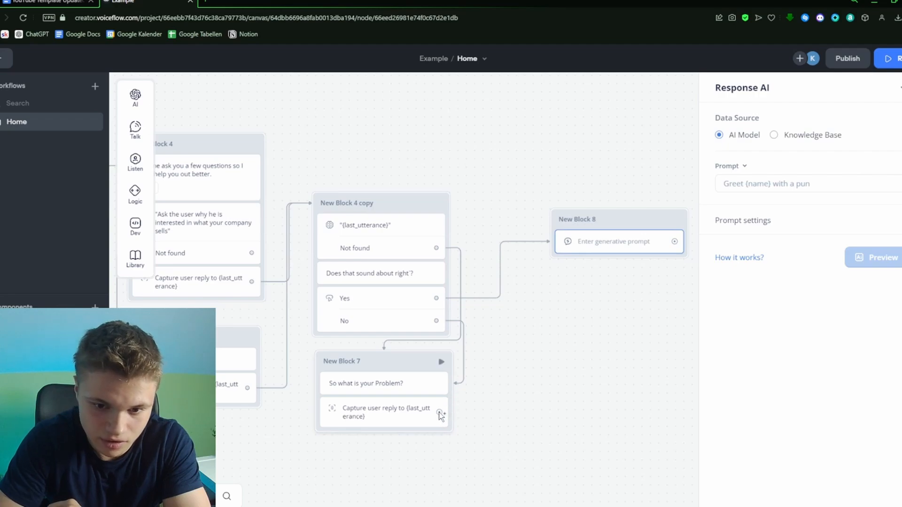
drag(439, 413, 561, 229)
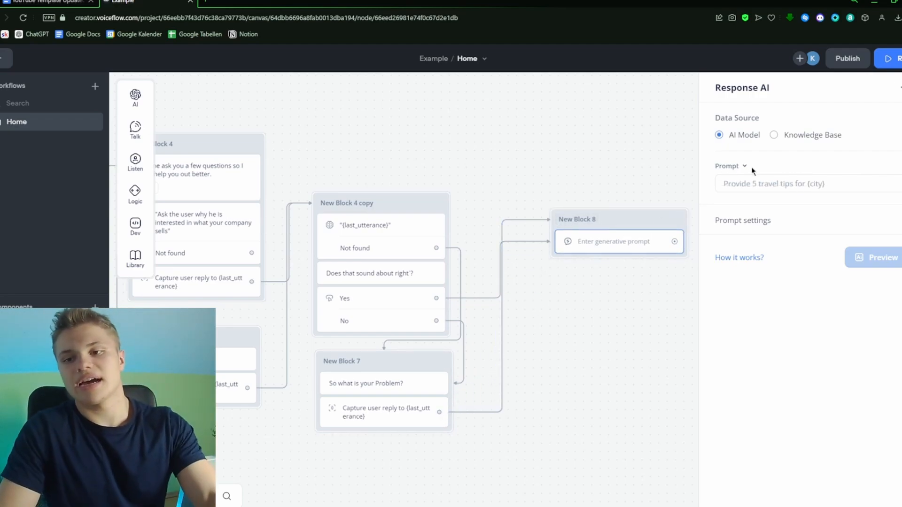
Step: Use the Knowledge Base with the question "Ask the user what he has done in the past to solve his problem. user problem: {last_utterance}"
click(774, 135)
click(747, 188)
text(Ask the user what he has done in the past to solve his problem. user problem: {last_utterance})
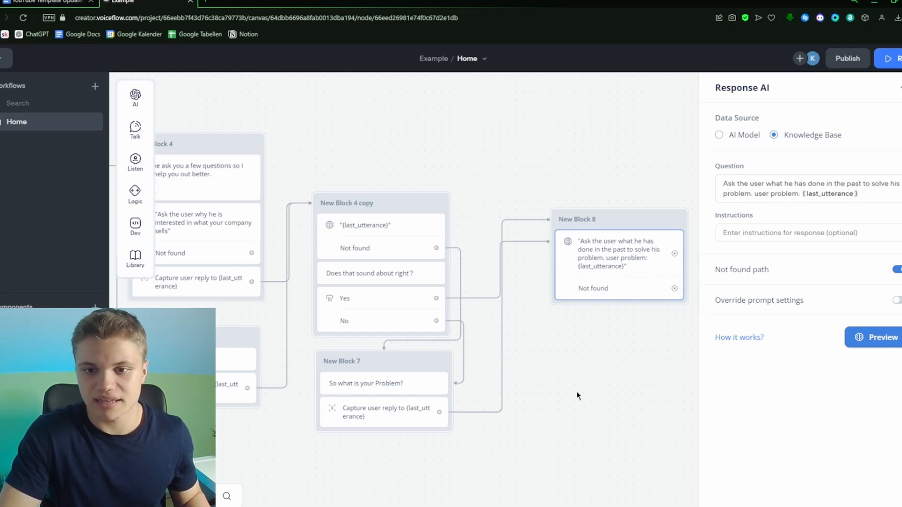
scroll(590, 389, down, 1)
drag(628, 394, 468, 332)
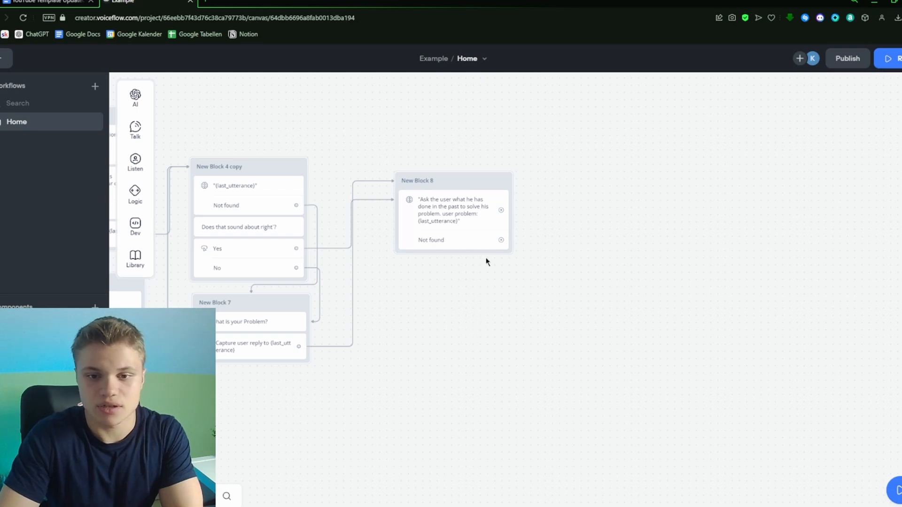
Step: Route New Block 8's Not found path to a new message "What have you done in the past to solve this Problem?" and generate variants of it
drag(501, 240, 383, 308)
mouse_move(424, 342)
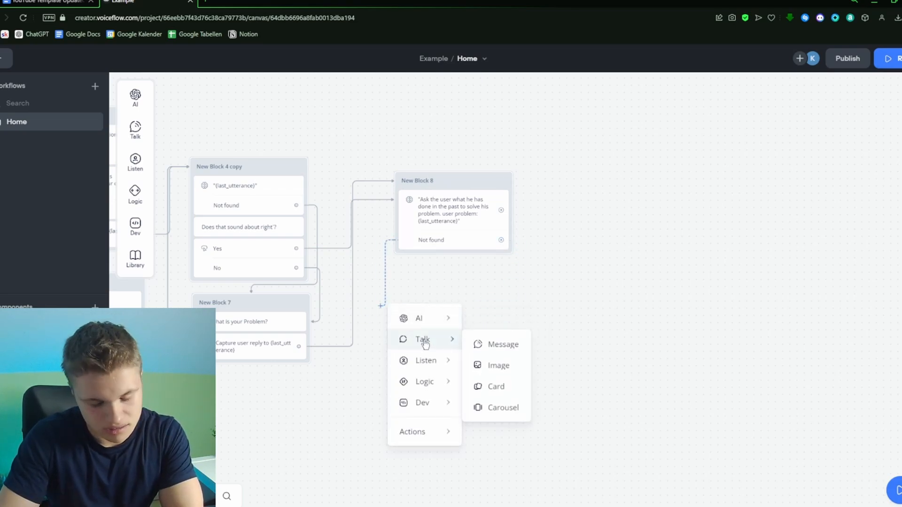
click(513, 346)
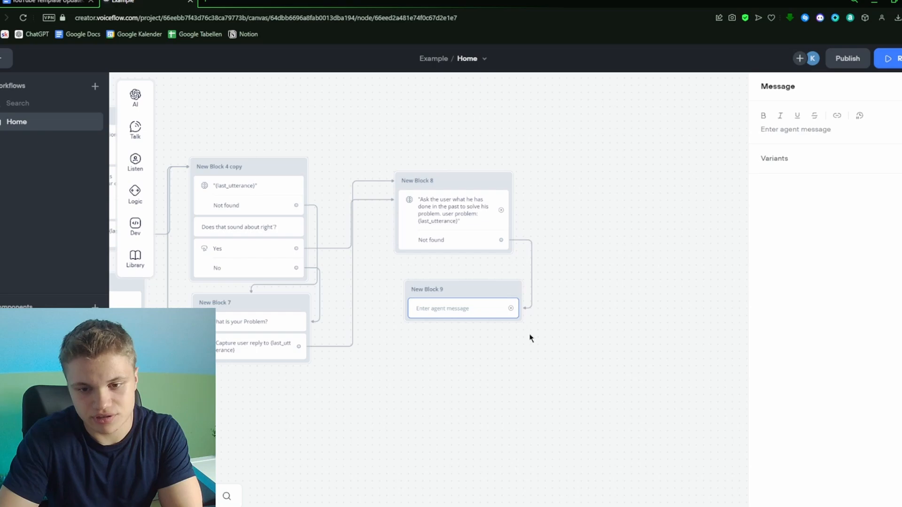
click(821, 130)
text(What have you done in the past to solve this Problem?)
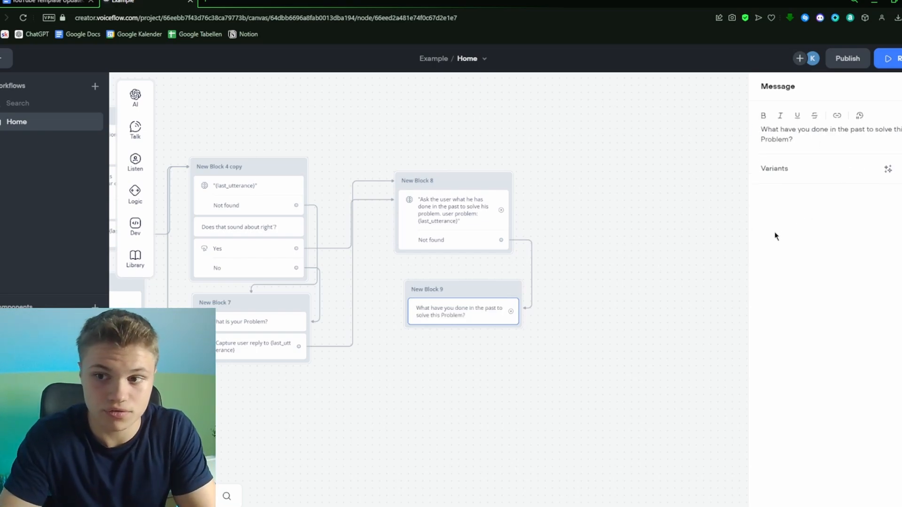
click(889, 169)
click(883, 186)
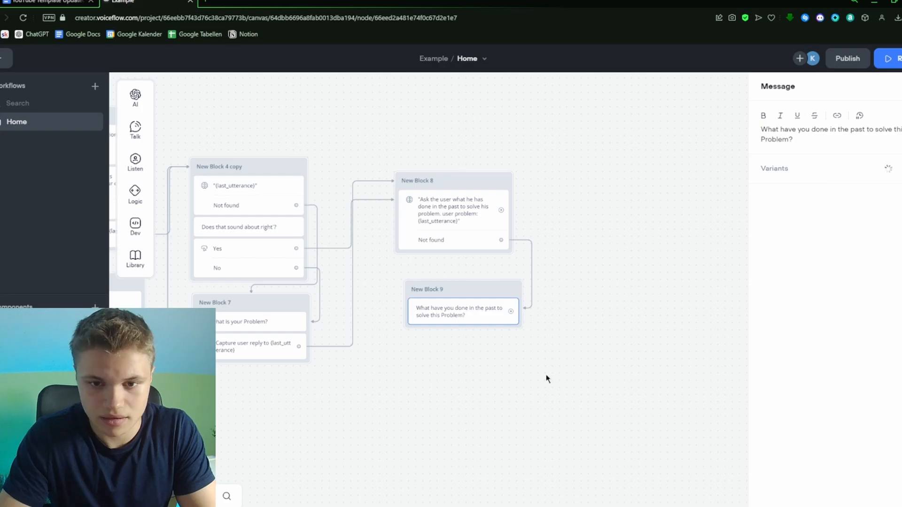
click(497, 266)
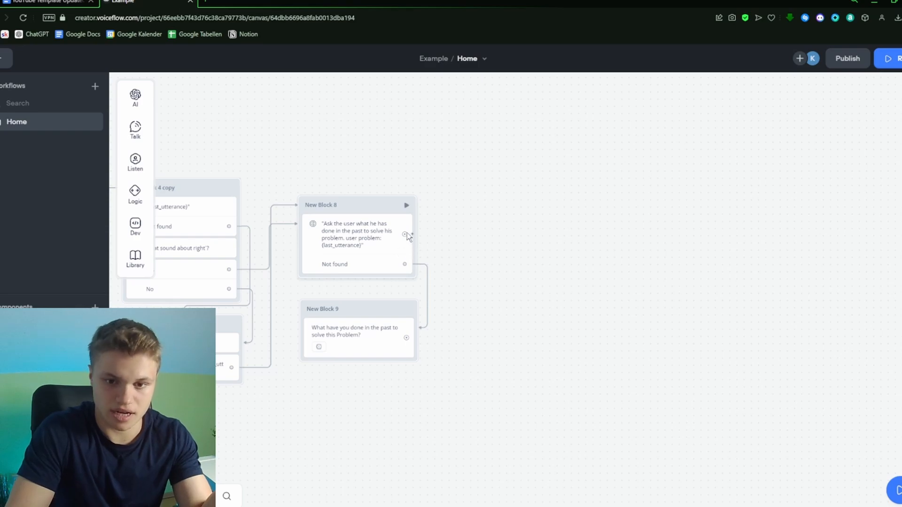
Step: Connect New Block 8's response to a new Response AI block and link New Block 9 to that block as well
drag(405, 234, 484, 231)
mouse_move(520, 239)
click(607, 246)
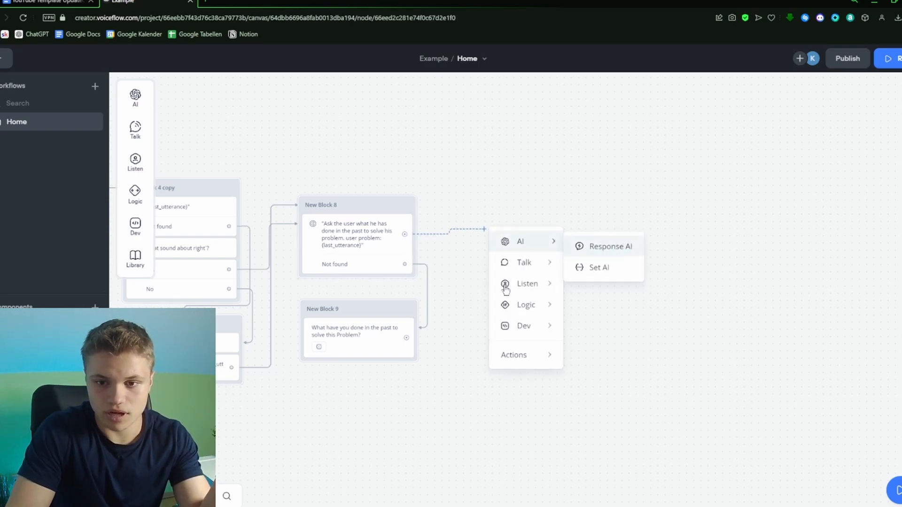
drag(407, 339, 526, 233)
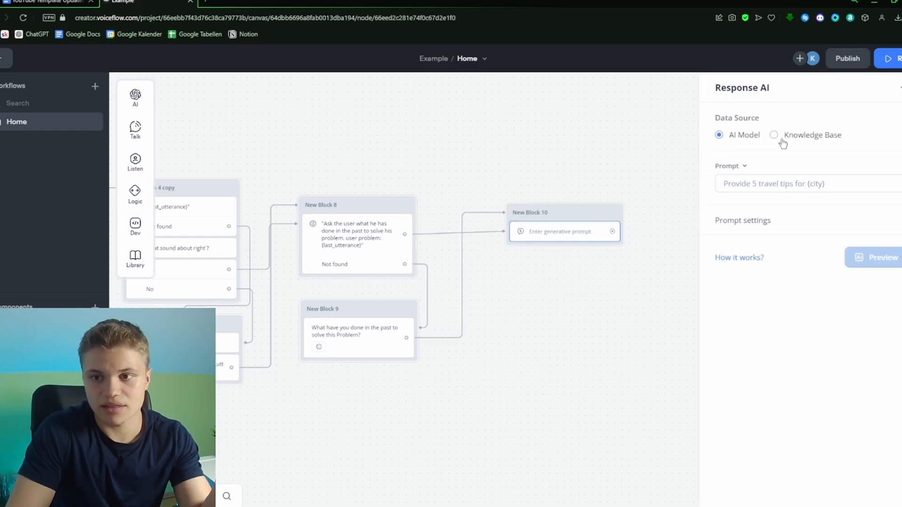
Step: Give New Block 10 a Knowledge Base question reassuring the user that the unsolved problem isn't his fault, with "User Problem:" and "What he tried before: {last_utterance}"
click(774, 134)
click(761, 187)
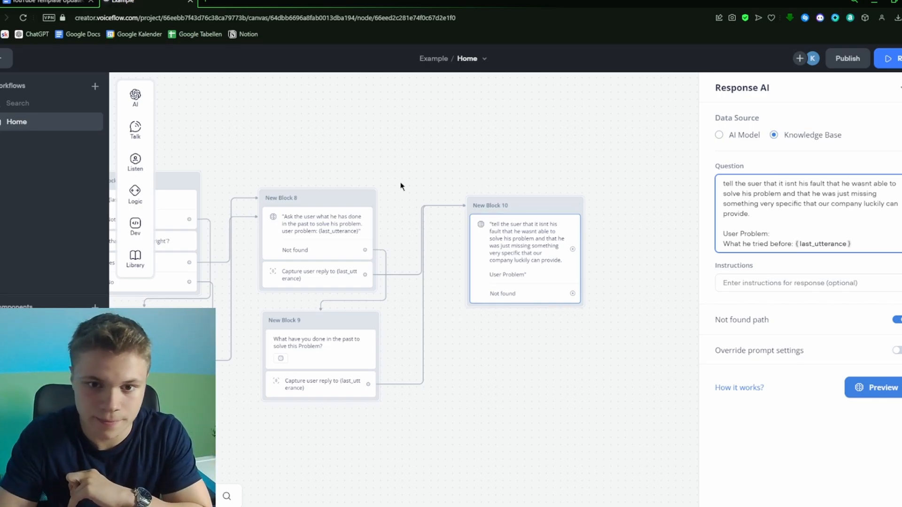
drag(422, 184, 771, 173)
click(430, 325)
drag(399, 239, 426, 252)
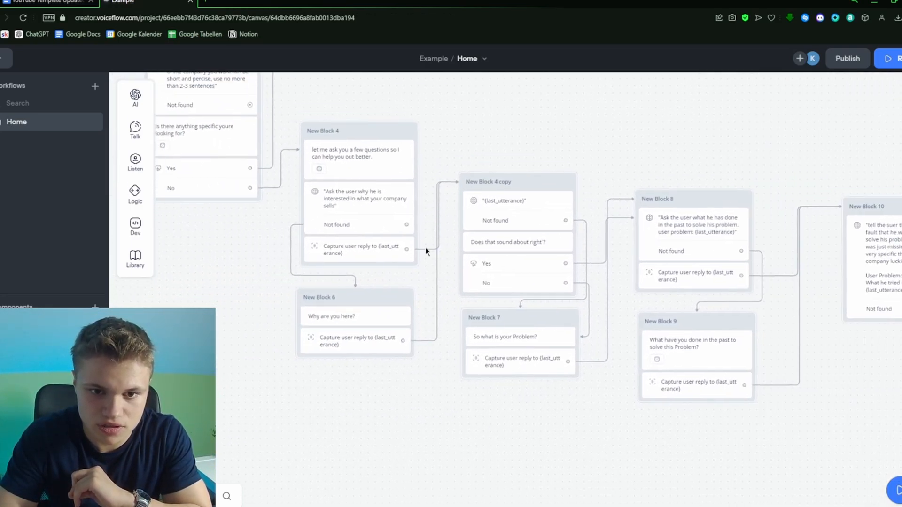
click(377, 207)
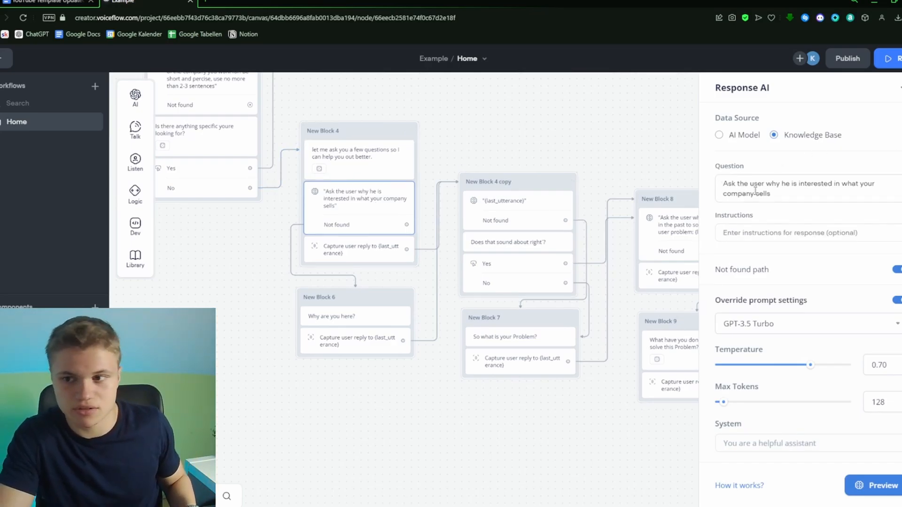
click(776, 235)
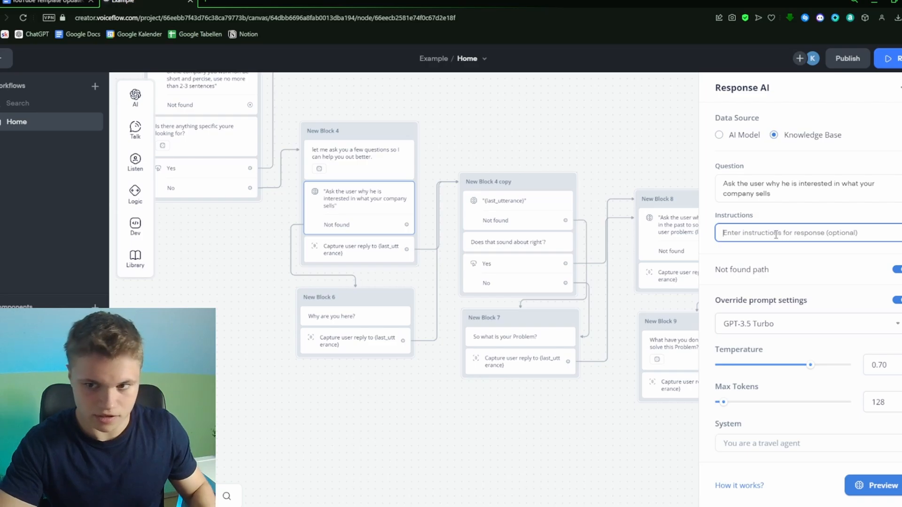
text(problem)
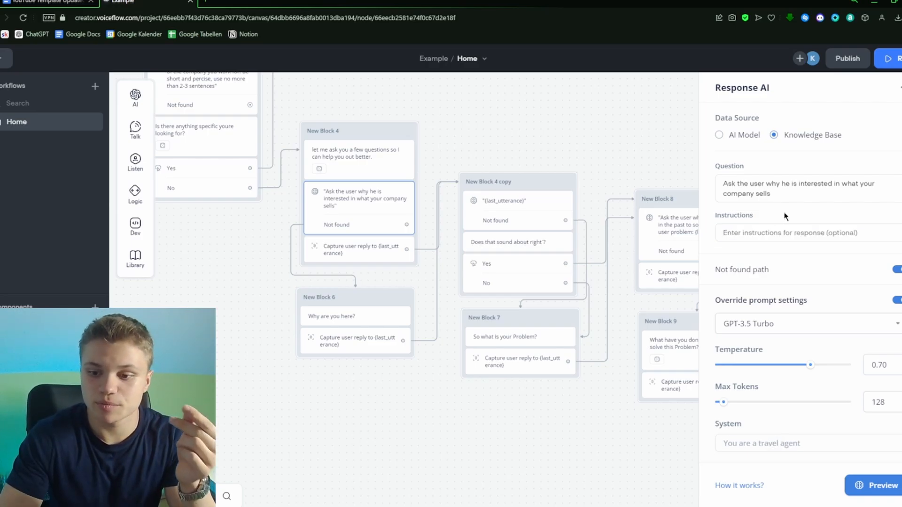
Step: Create a variable named problem and capture the user's reply in New Block 4 to it
click(367, 251)
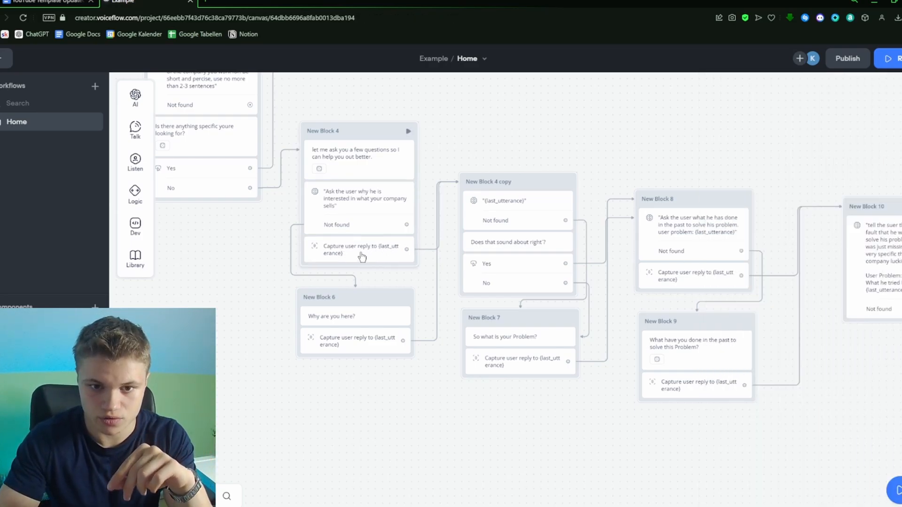
click(892, 171)
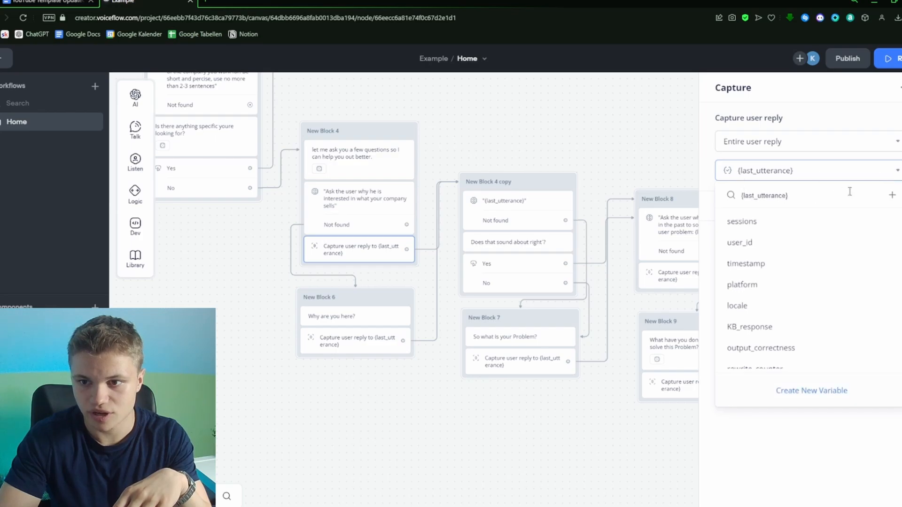
click(799, 398)
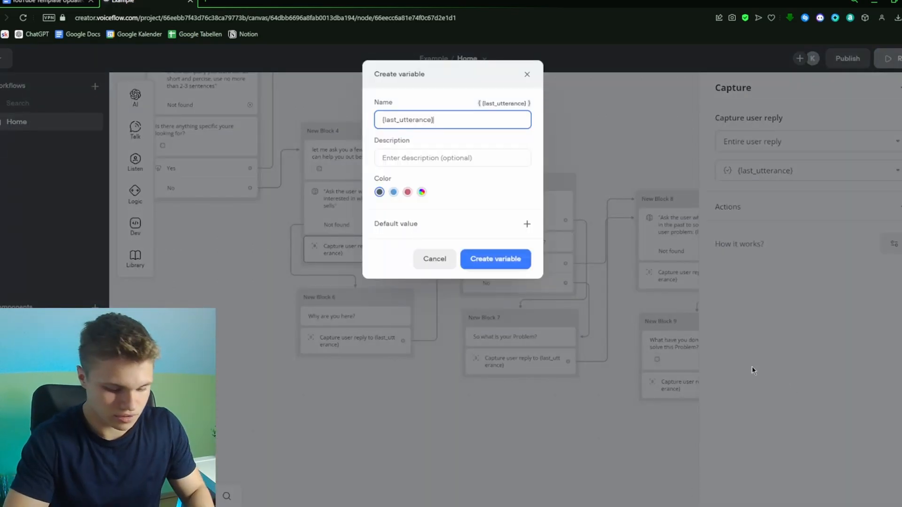
text(problem)
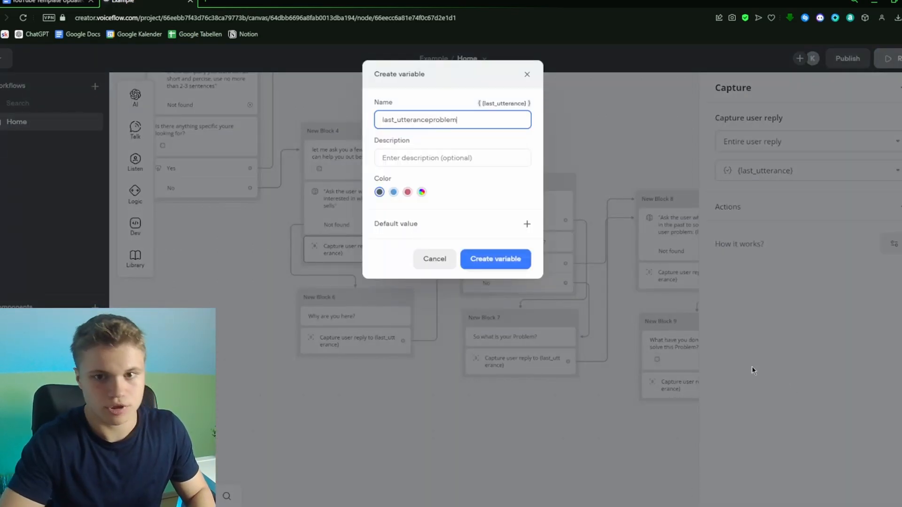
drag(432, 119, 346, 129)
key(BackSpace)
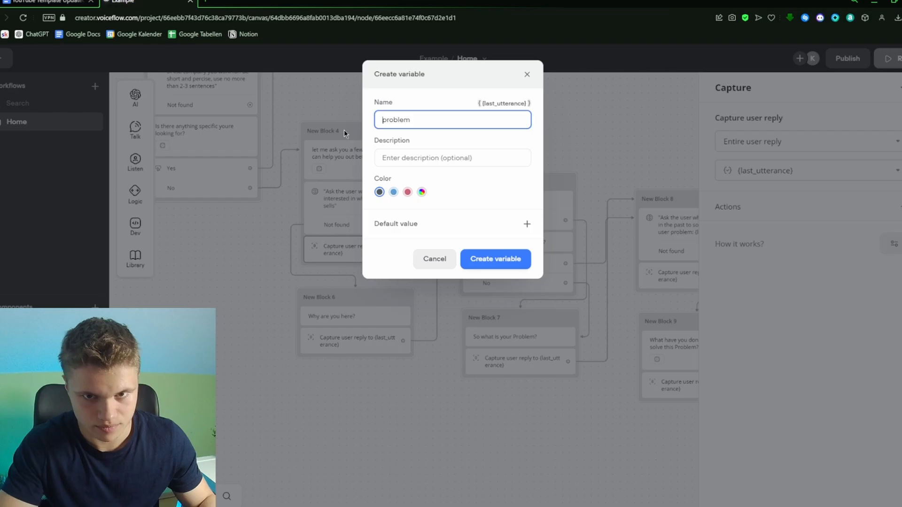
click(488, 257)
Step: Capture the entire user reply in New Block 6 to the problem variable
click(356, 340)
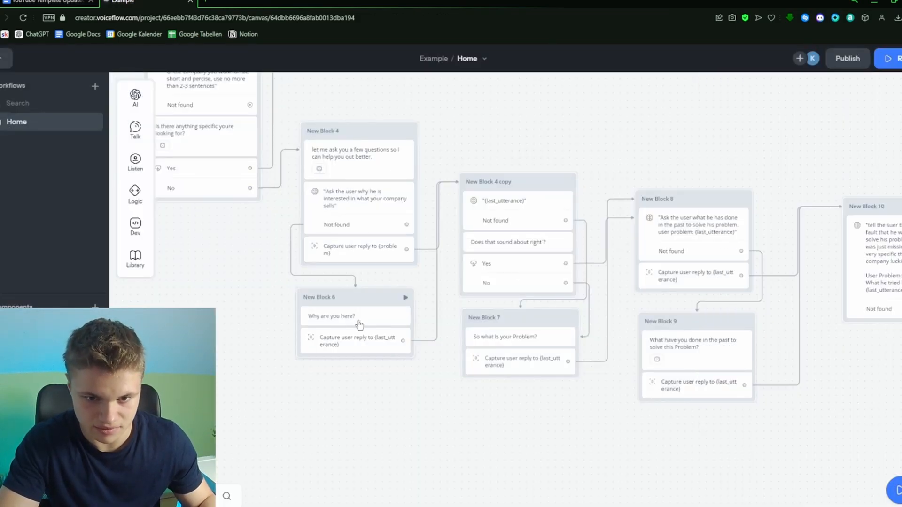
click(822, 173)
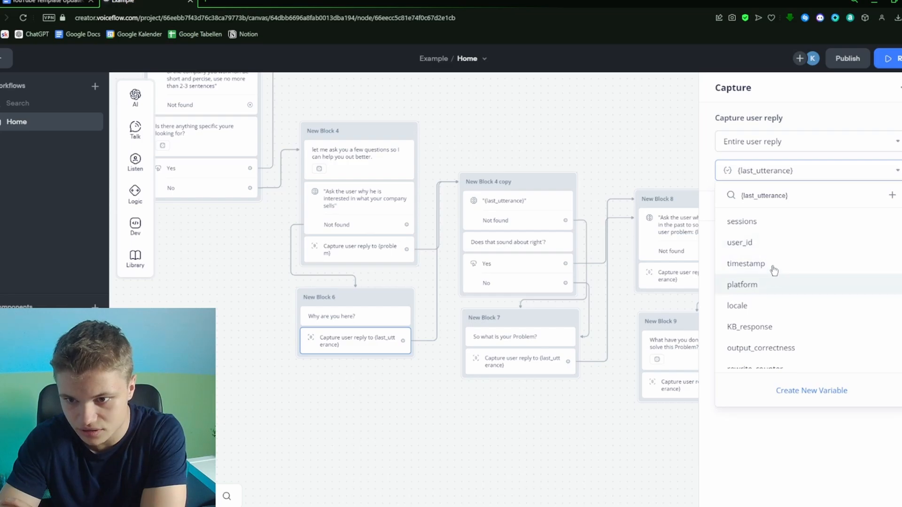
scroll(767, 244, down, 3)
scroll(766, 255, down, 5)
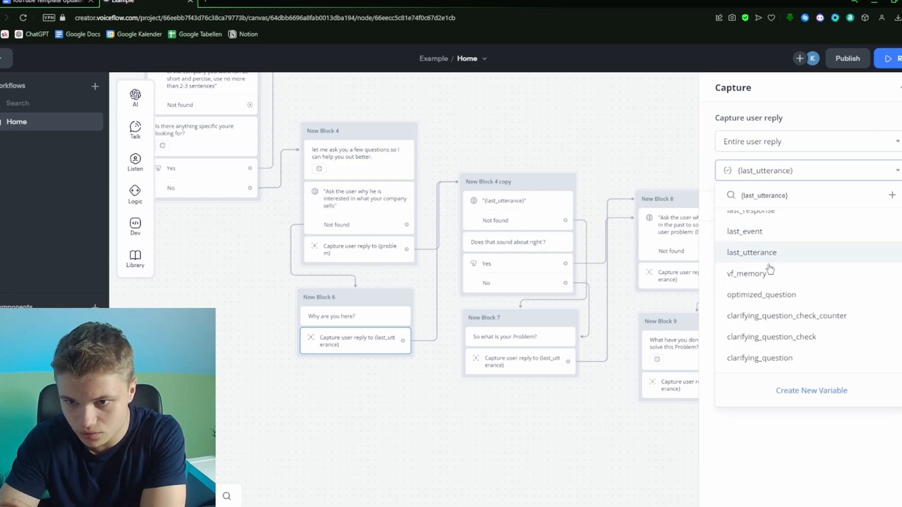
click(746, 361)
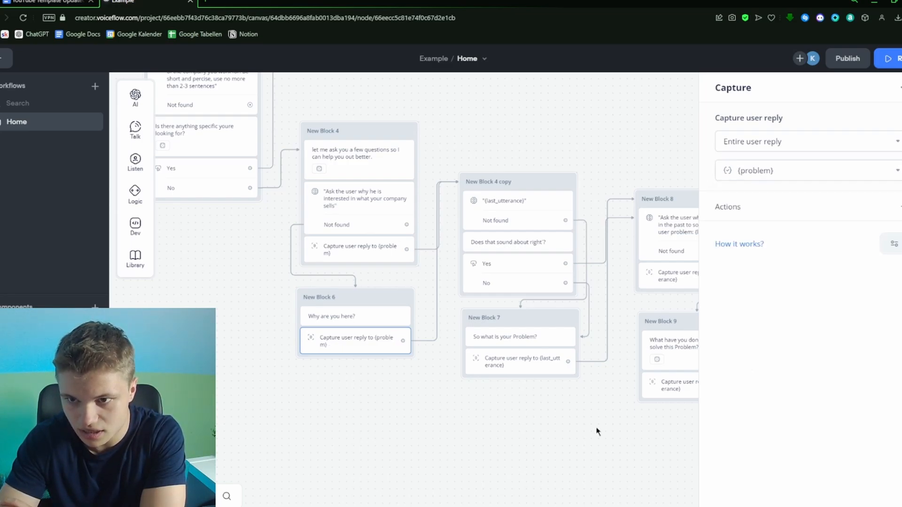
click(435, 446)
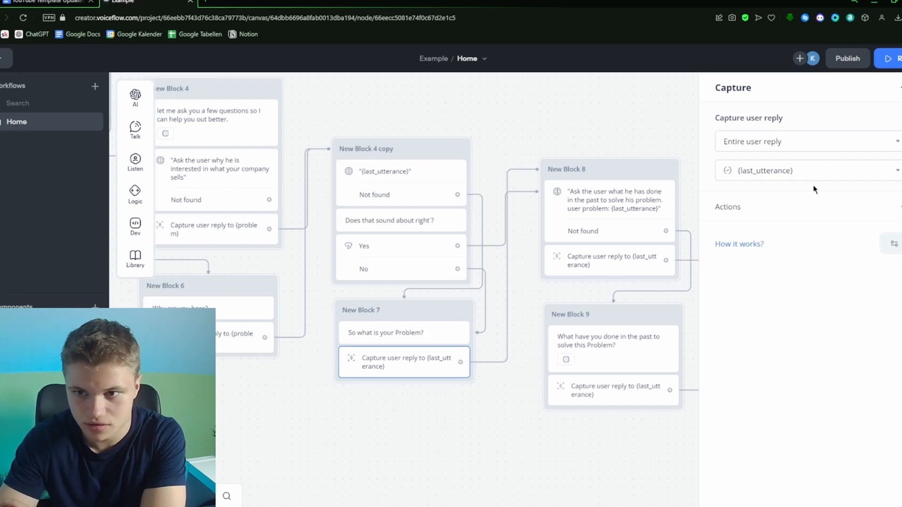
Step: Capture the reply to "So what is your Problem?" in New Block 7 to the problem variable
click(835, 168)
scroll(787, 266, down, 5)
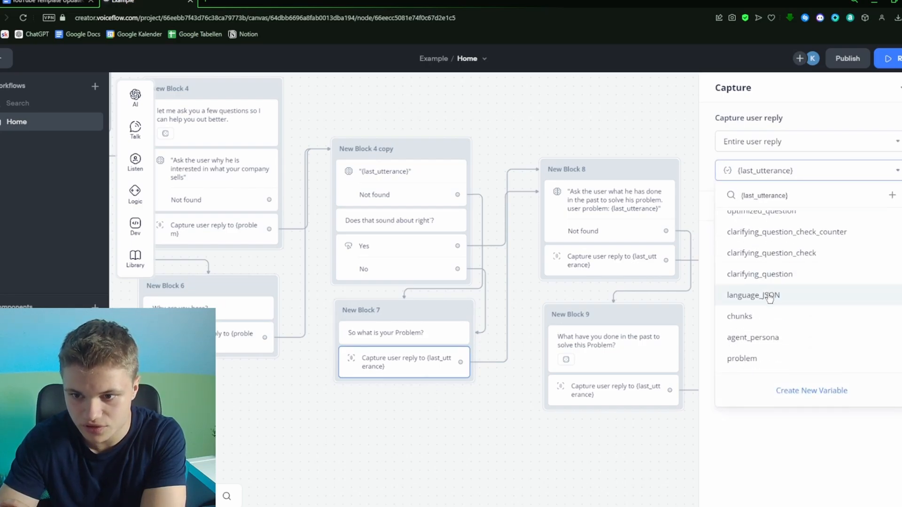
click(752, 358)
click(472, 448)
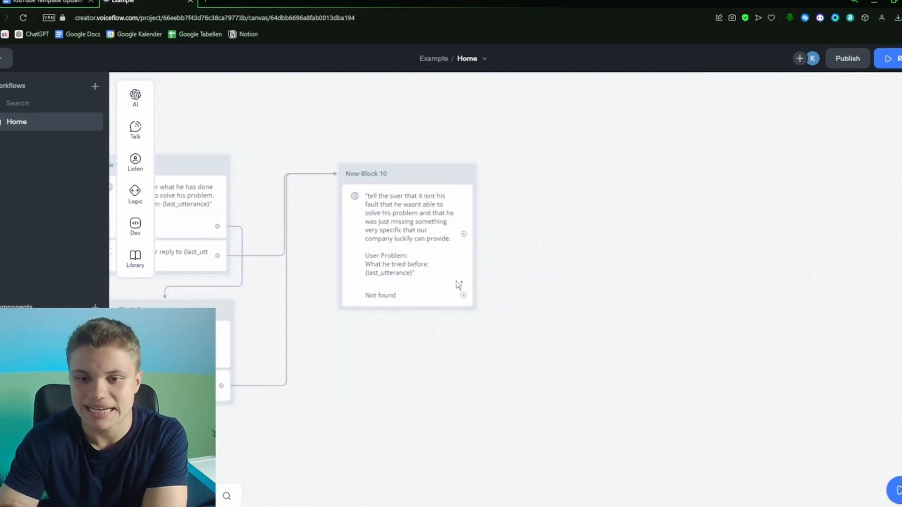
Step: Insert the {problem} variable after "User Problem:" in New Block 10's Knowledge Base question
click(457, 281)
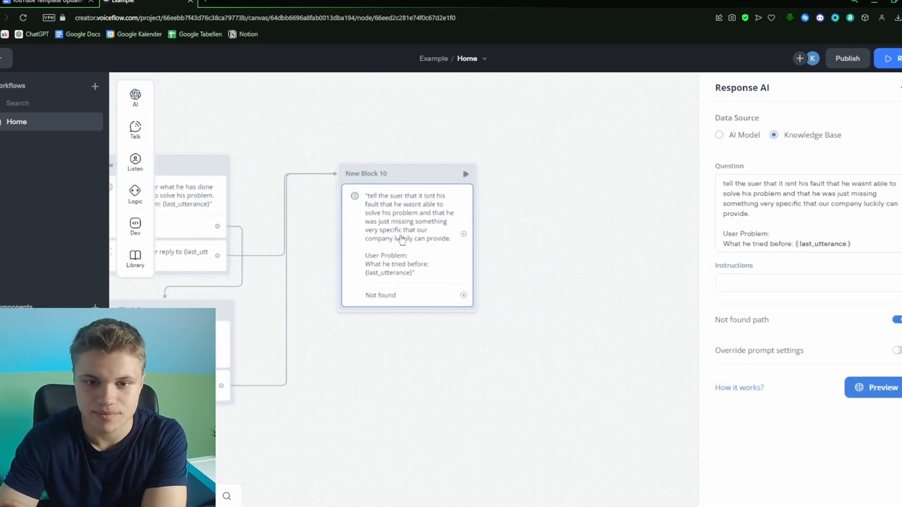
click(790, 237)
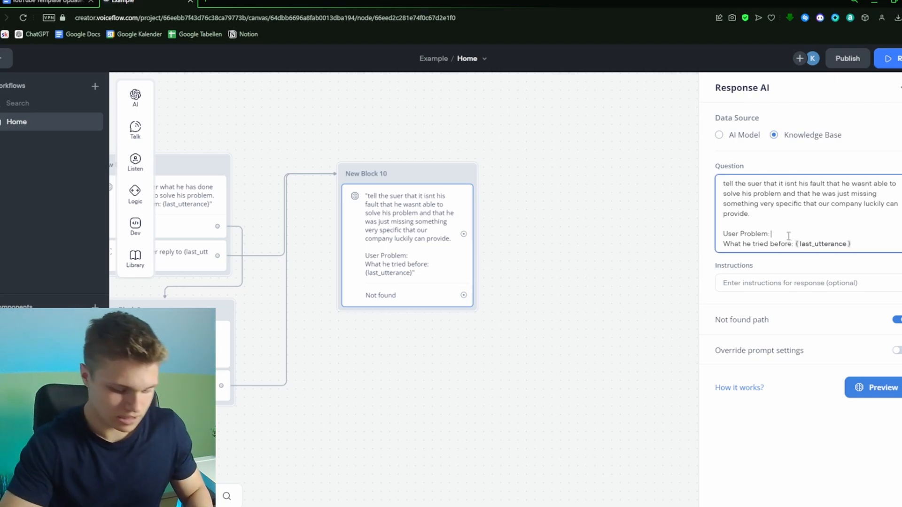
text({)
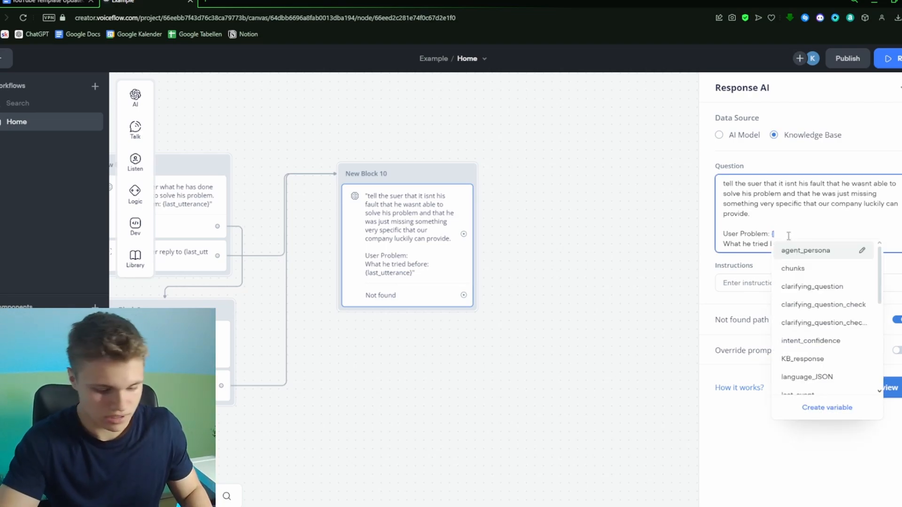
text(pr)
click(801, 250)
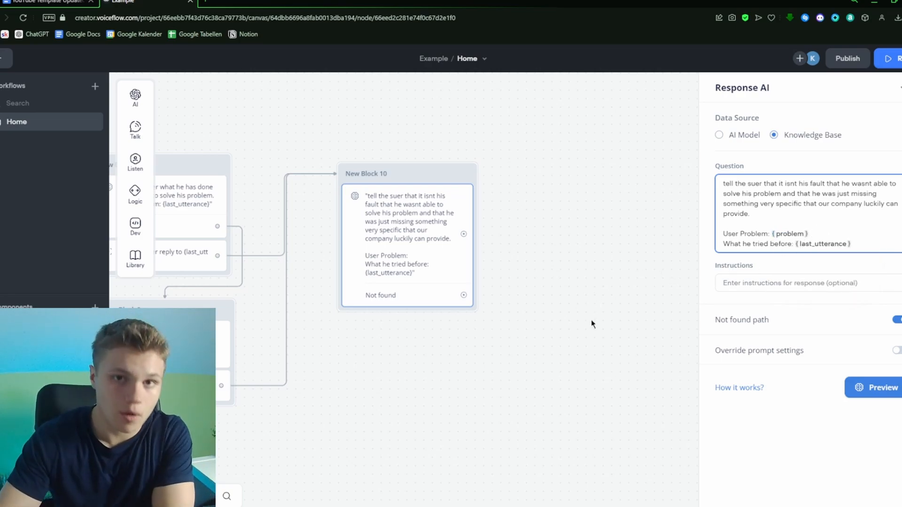
click(592, 335)
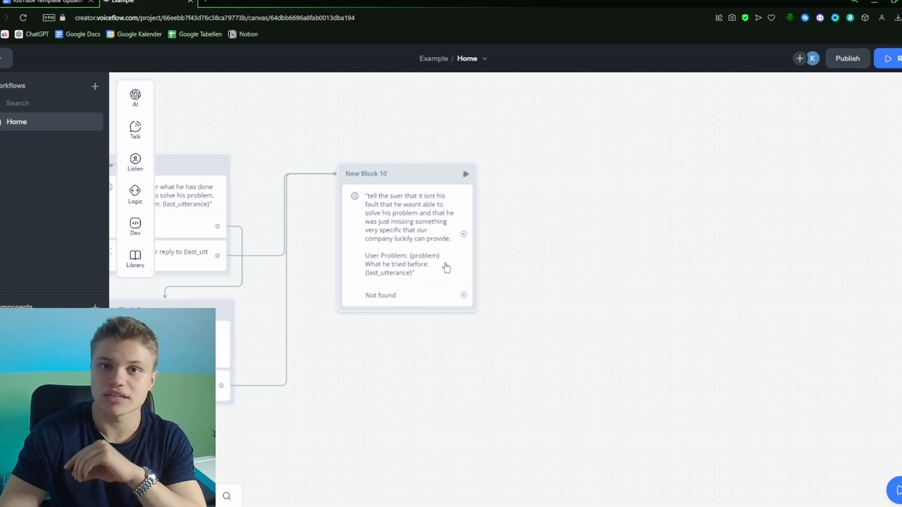
Step: Add the message "Do you mind if I share how we go about solving this for our clients?" to New Block 10
mouse_move(135, 129)
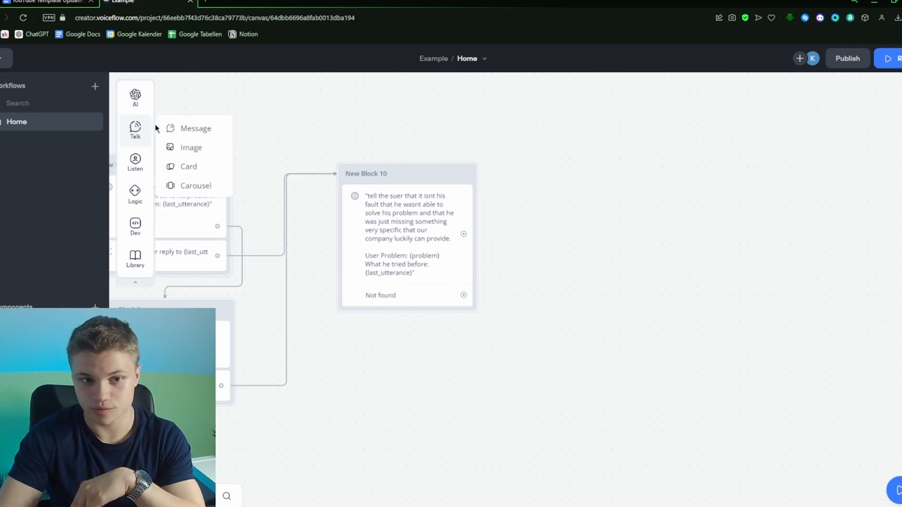
drag(186, 128, 388, 321)
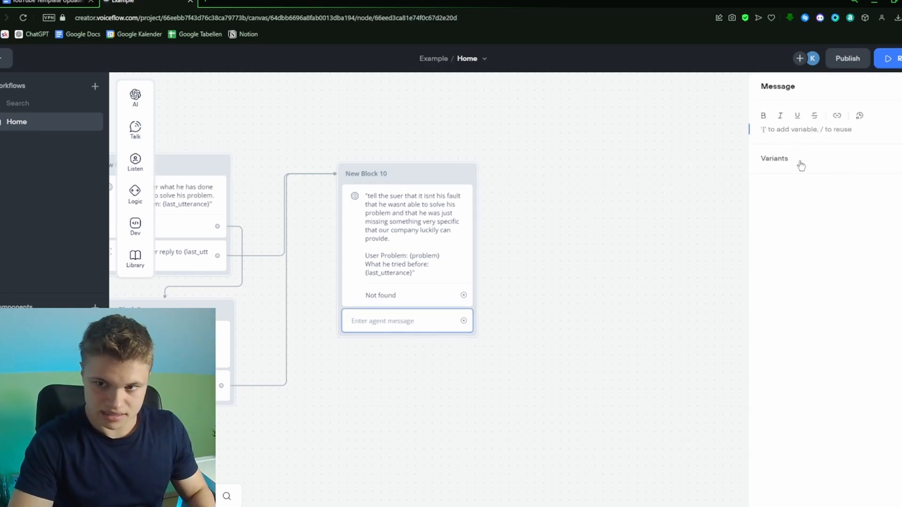
text(Do you mind if I share how we go about solving this for our clients?)
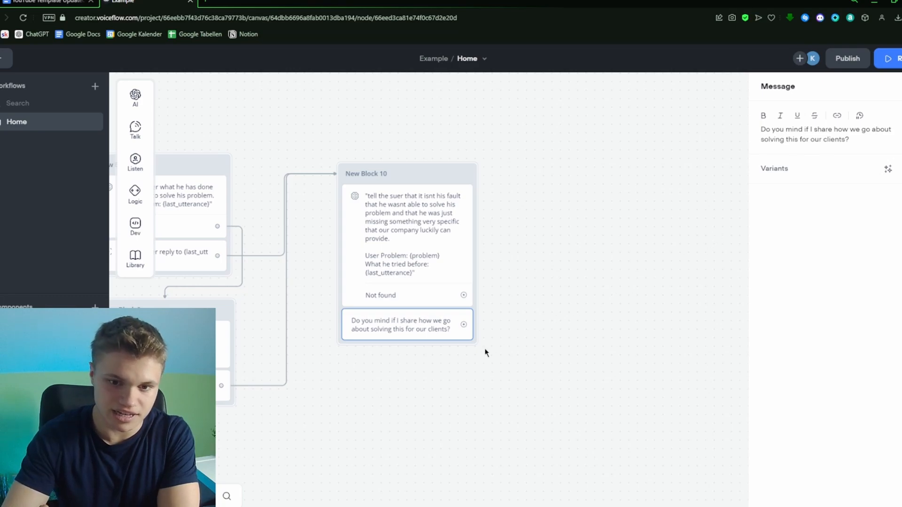
Step: Add two buttons below New Block 10's message, labelled "Yes, I mind" and "No, I dont mind"
mouse_move(135, 160)
drag(188, 157, 407, 353)
click(742, 141)
text(Yes)
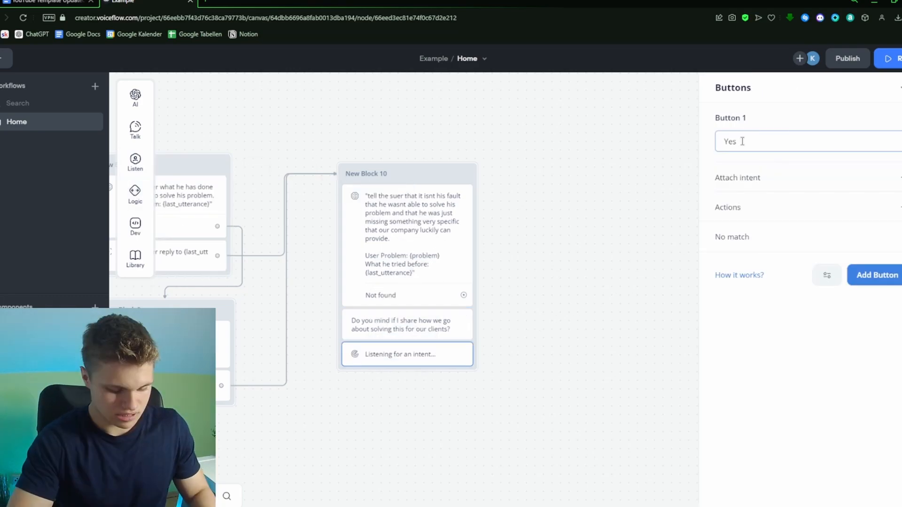
text(, I mind)
click(874, 274)
click(770, 261)
text(No,)
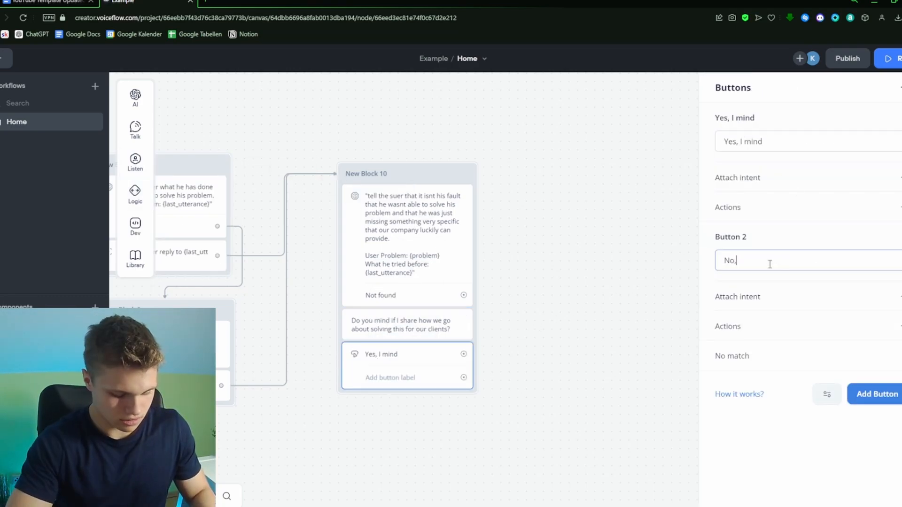
text( I dont mind)
click(615, 223)
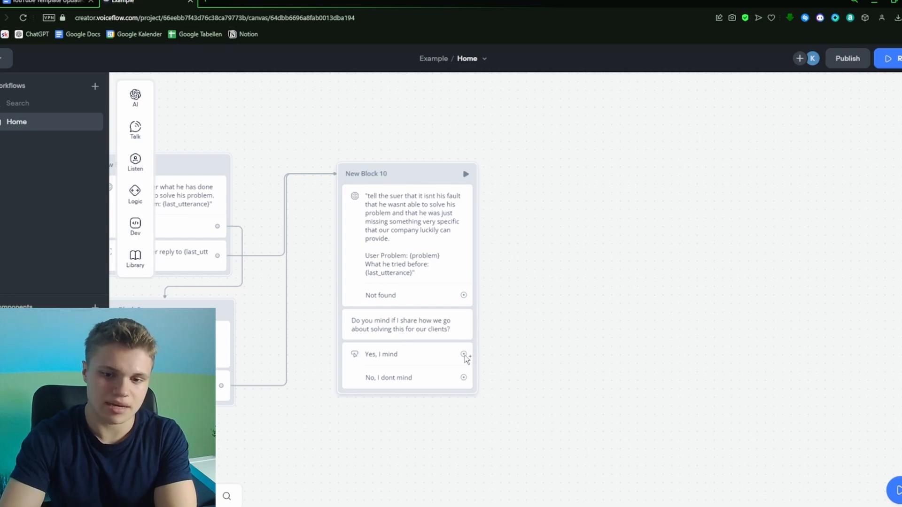
drag(465, 356, 344, 429)
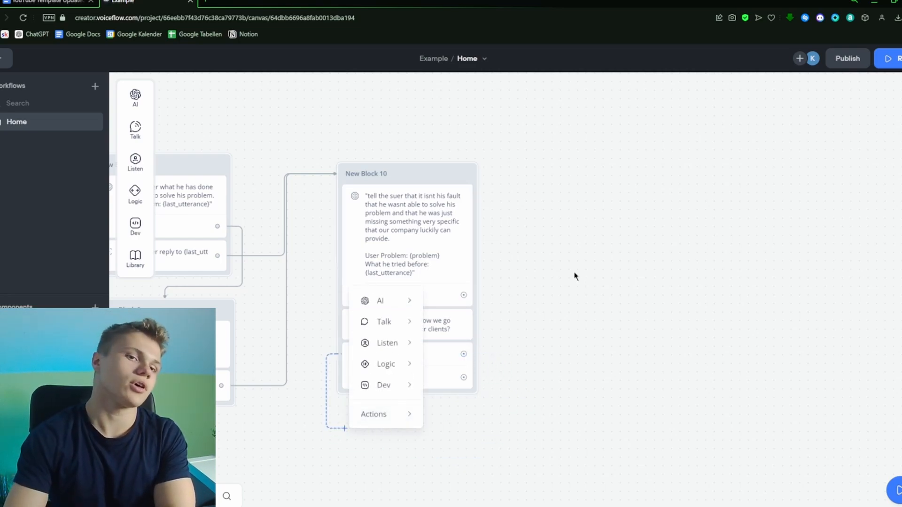
click(545, 365)
scroll(596, 379, up, 2)
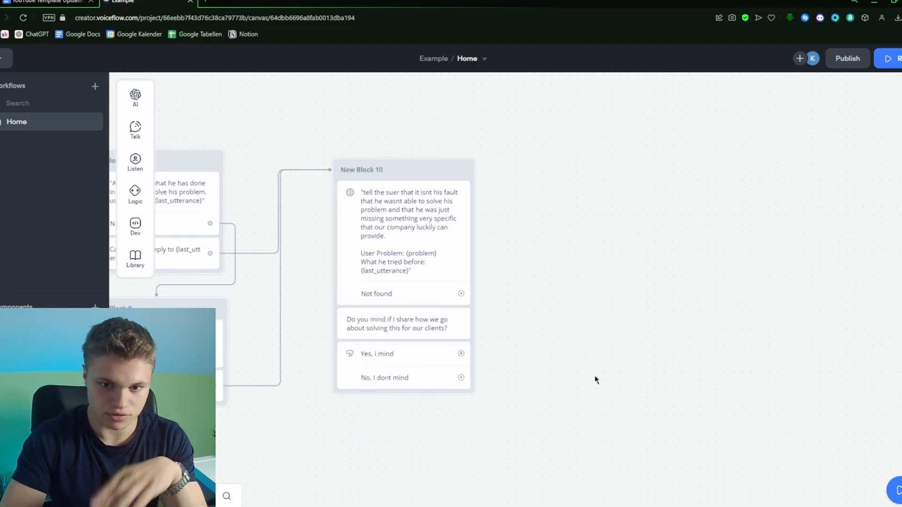
drag(604, 362, 586, 392)
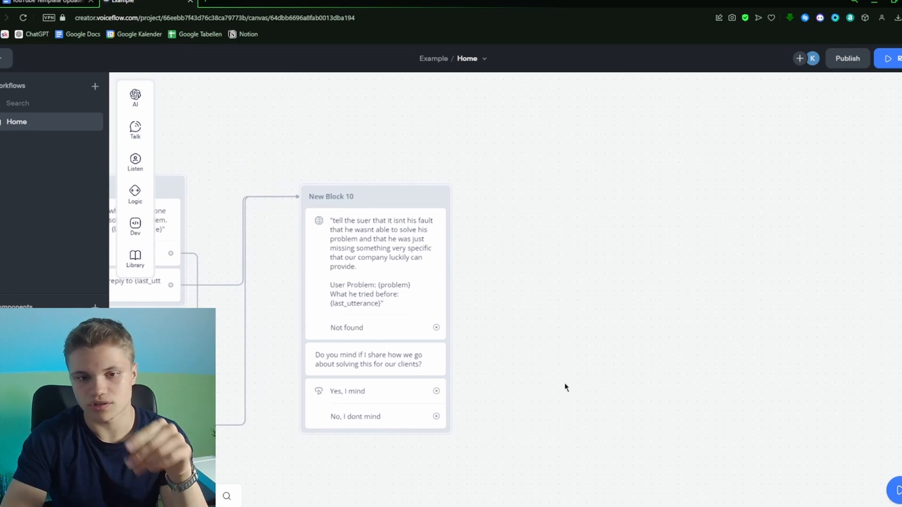
scroll(532, 387, down, 5)
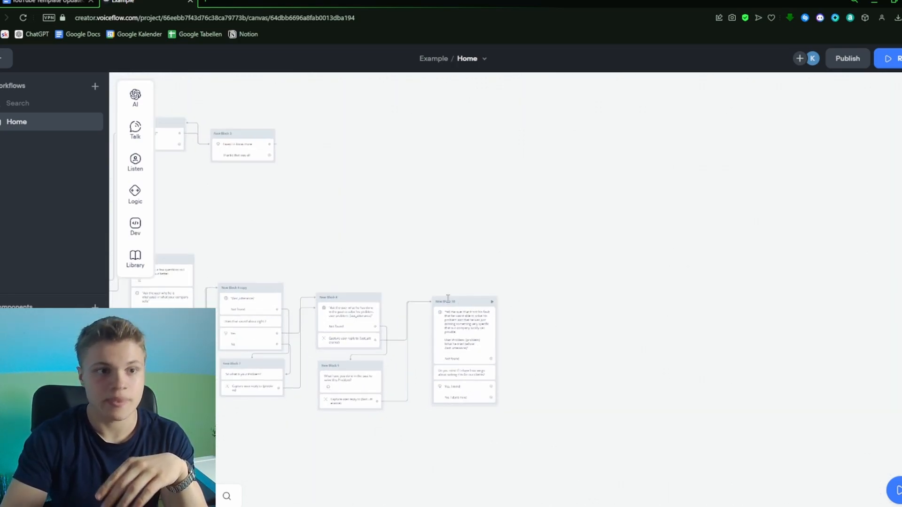
scroll(407, 258, up, 3)
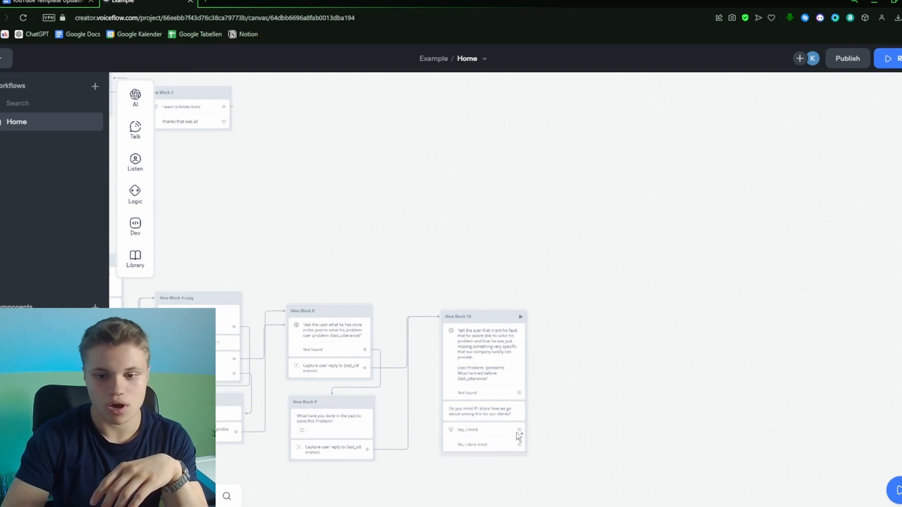
drag(404, 249, 469, 134)
scroll(591, 305, up, 4)
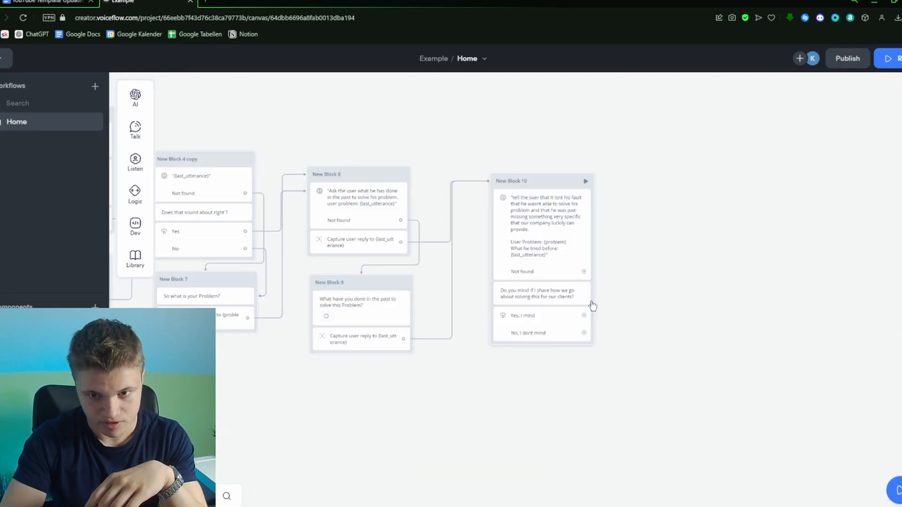
Step: Route "Yes, I mind" to a new message "What else can i do for you?" and connect that message back to New Block 2
drag(583, 318, 462, 430)
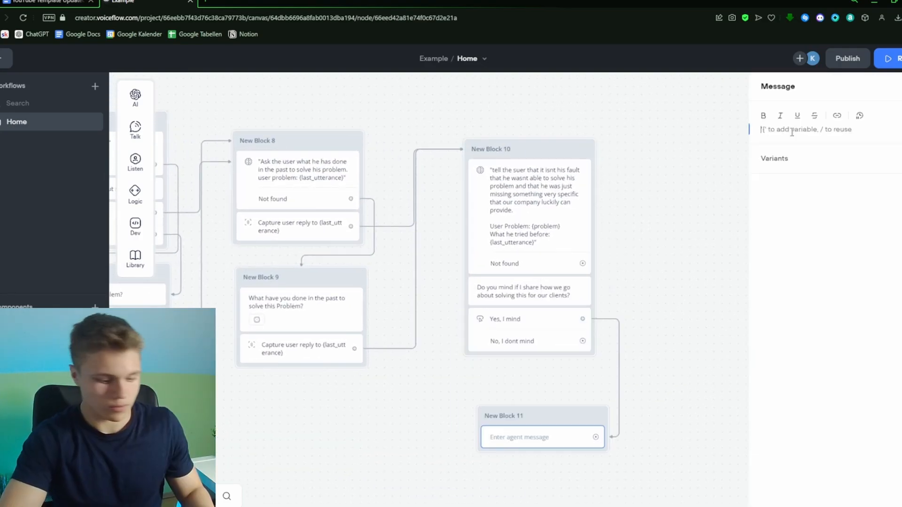
text(What else can i do for you?)
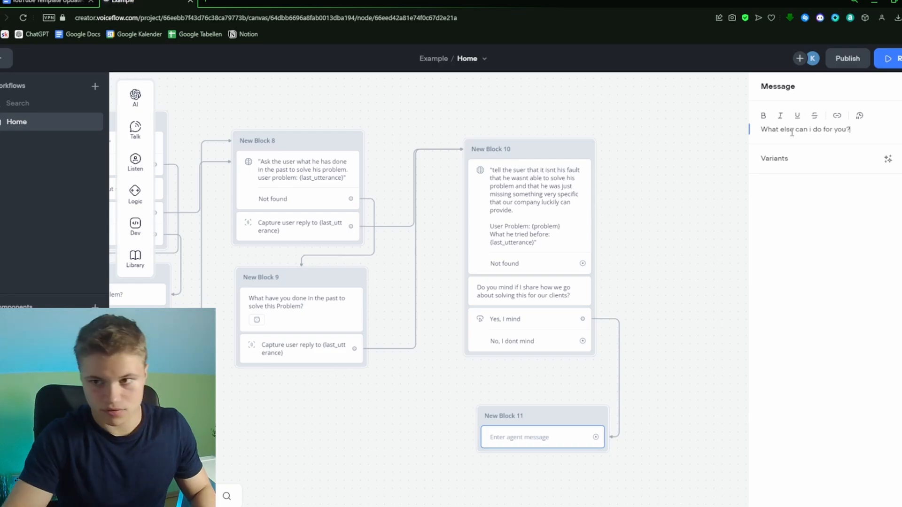
drag(621, 476, 345, 227)
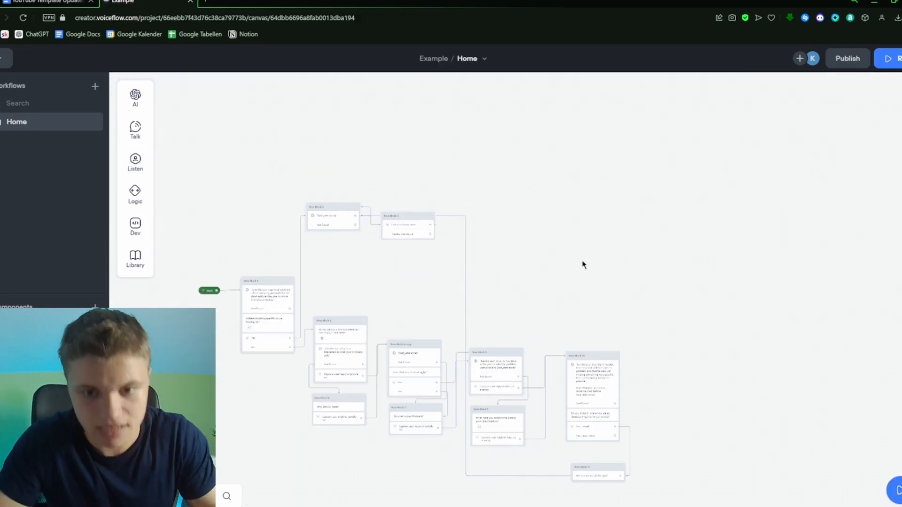
scroll(611, 371, up, 5)
drag(562, 336, 681, 451)
scroll(379, 247, up, 2)
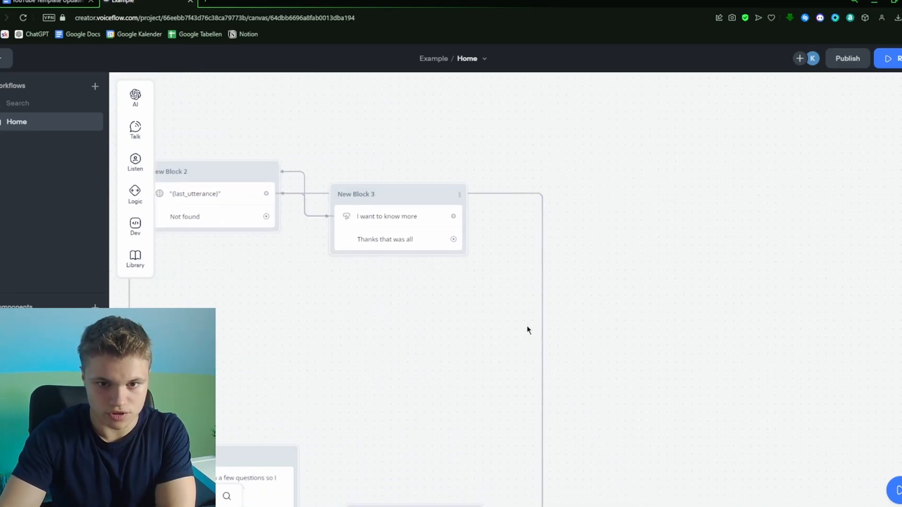
Step: Route New Block 10's "No, I dont mind" button to a new Response AI block with Knowledge Base as its data source
scroll(528, 328, down, 2)
drag(616, 314, 235, 80)
scroll(534, 249, up, 5)
drag(533, 250, 500, 176)
scroll(517, 239, down, 1)
scroll(517, 238, down, 2)
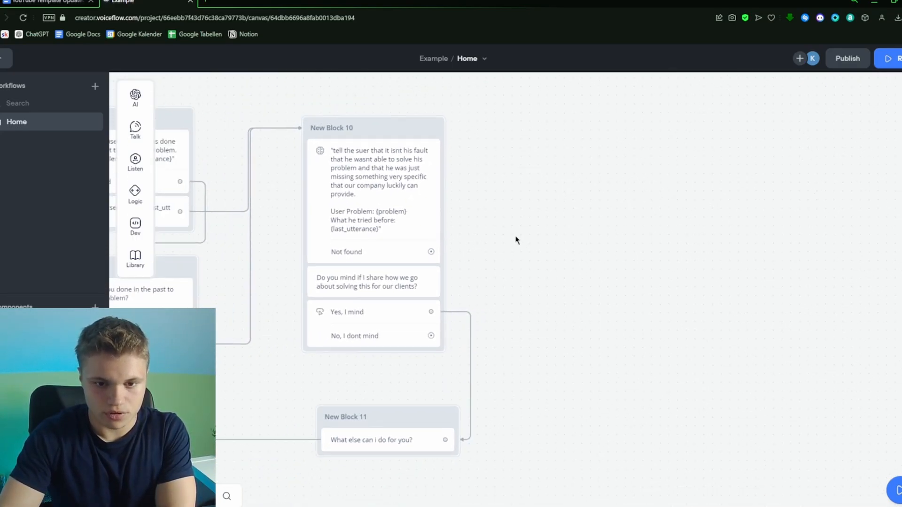
drag(460, 325, 438, 196)
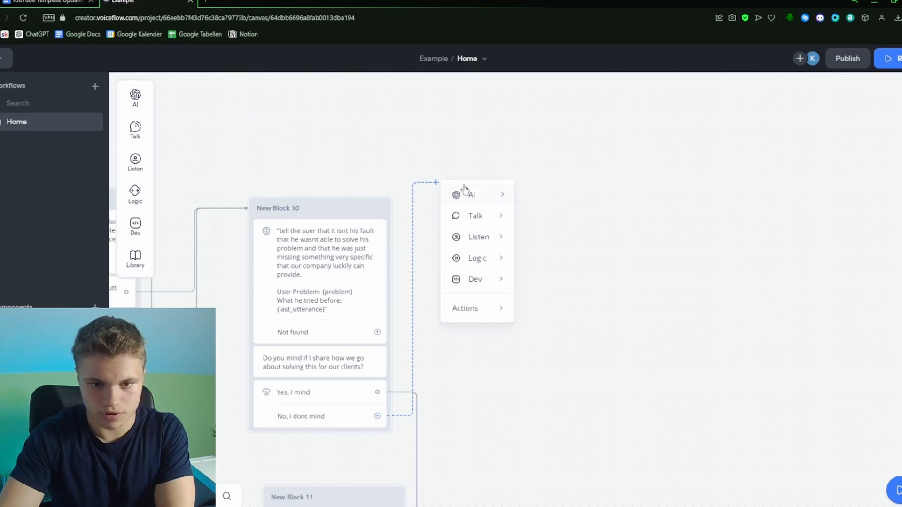
mouse_move(467, 193)
click(552, 197)
click(773, 135)
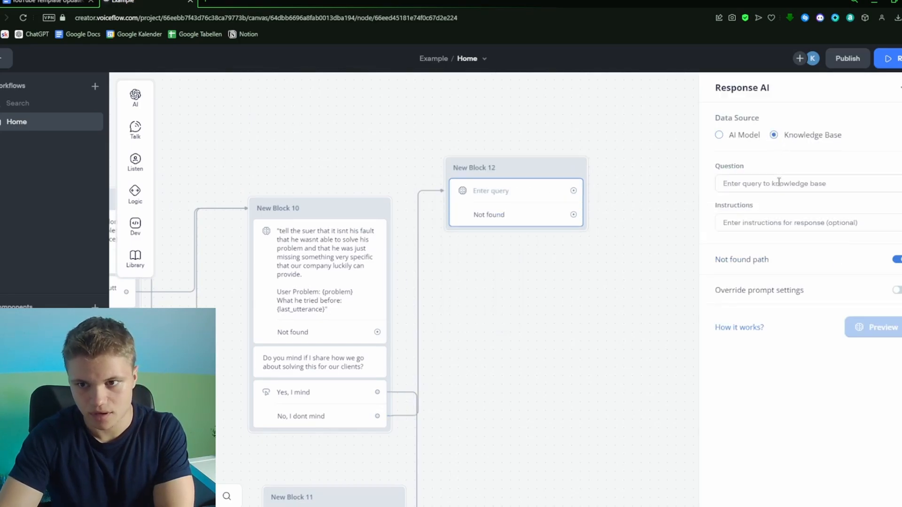
Step: Set New Block 12's question to "Make the user a personalized offer based on his previous answers.", followed by the {problem} and {last_utterance} variables on labelled lines
click(778, 183)
text(Make the user a personalized offer based on his previous answers.  User problem: problem What he has done before to solve his problem: {last_utterance})
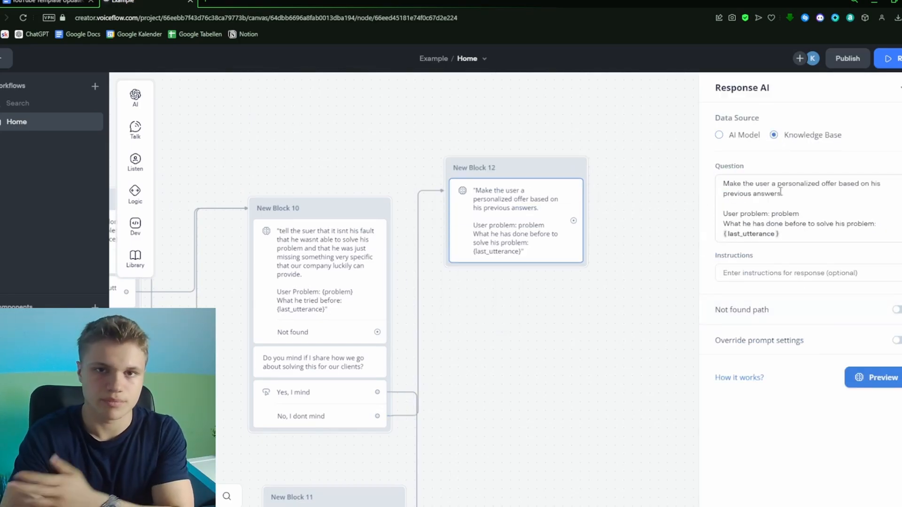
double_click(799, 212)
text({)
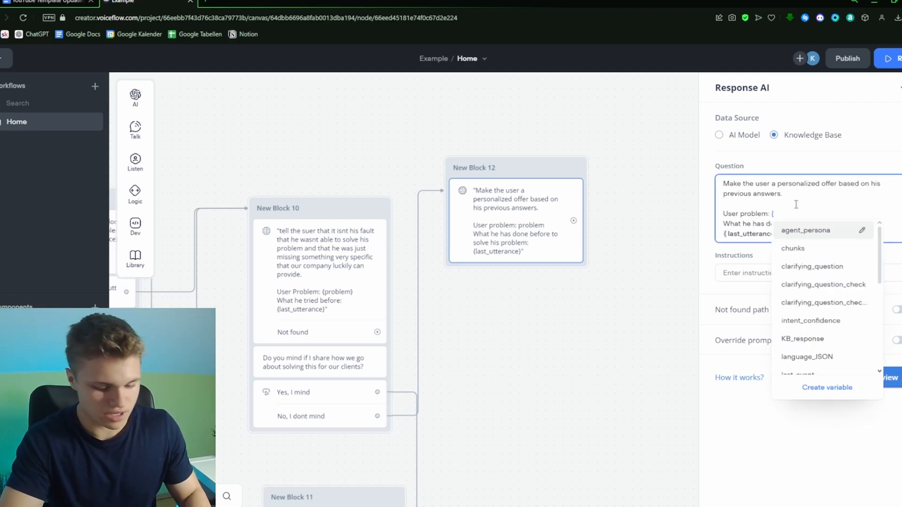
text(problem)
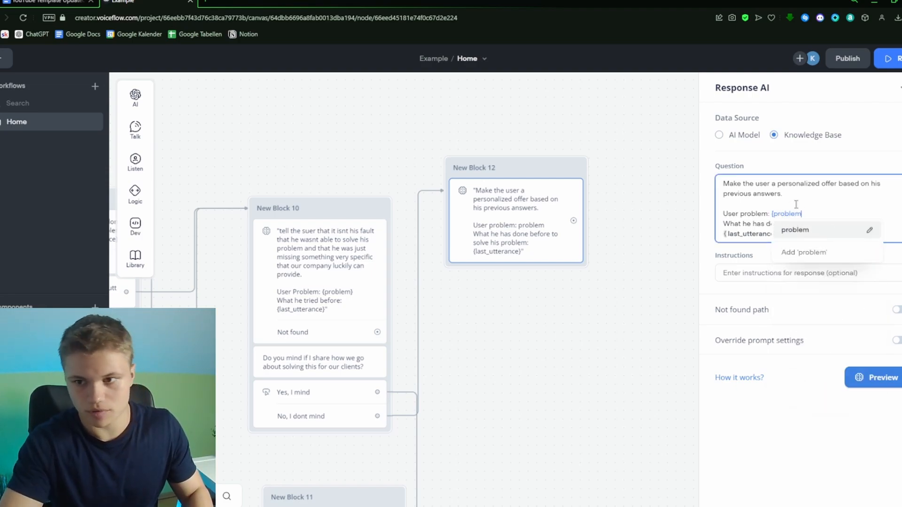
click(793, 227)
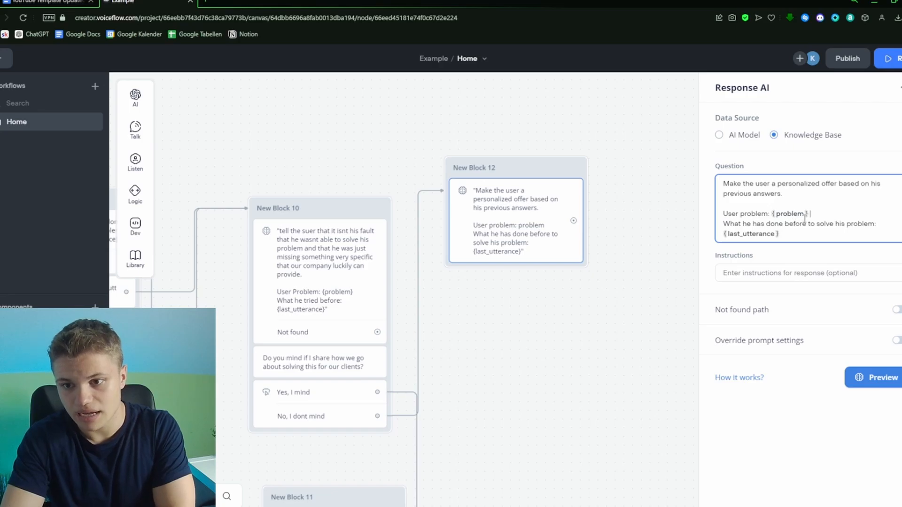
key(Return)
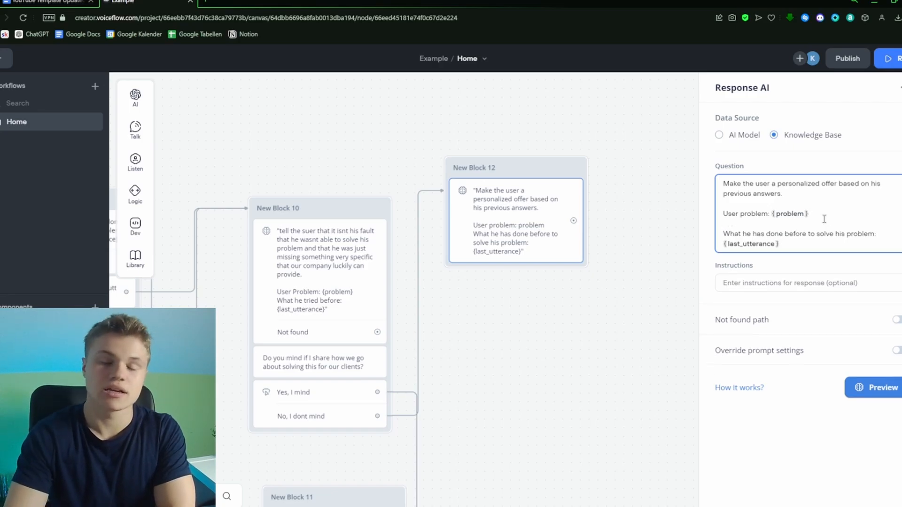
click(632, 315)
Step: Connect New Block 12 to a new message reading "I recommend you schedule a call with our team to find out more."
drag(458, 153, 332, 282)
mouse_move(372, 317)
click(446, 322)
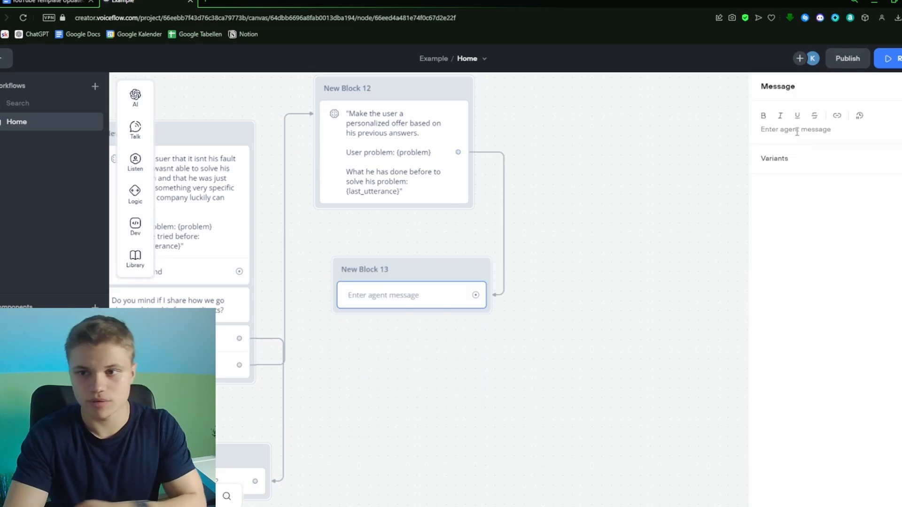
click(800, 127)
text(I recomme)
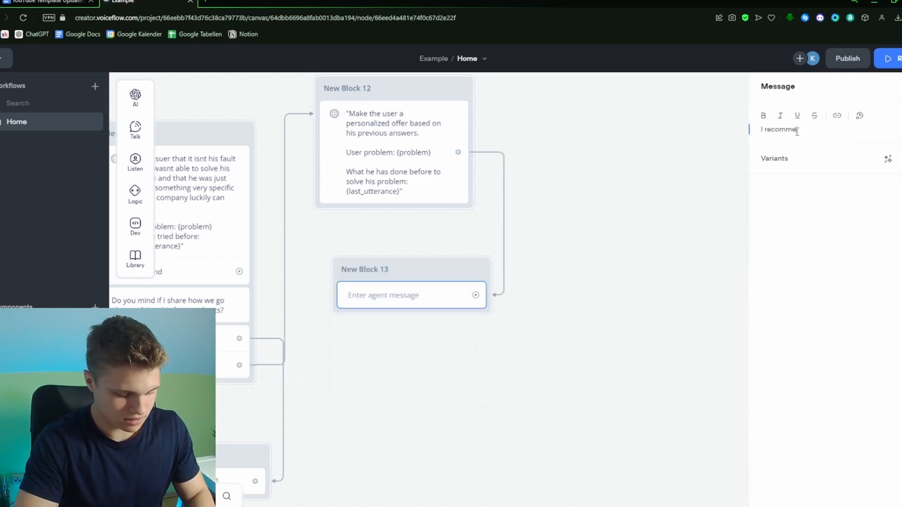
text(nd you schedule a call with our team to find out more.)
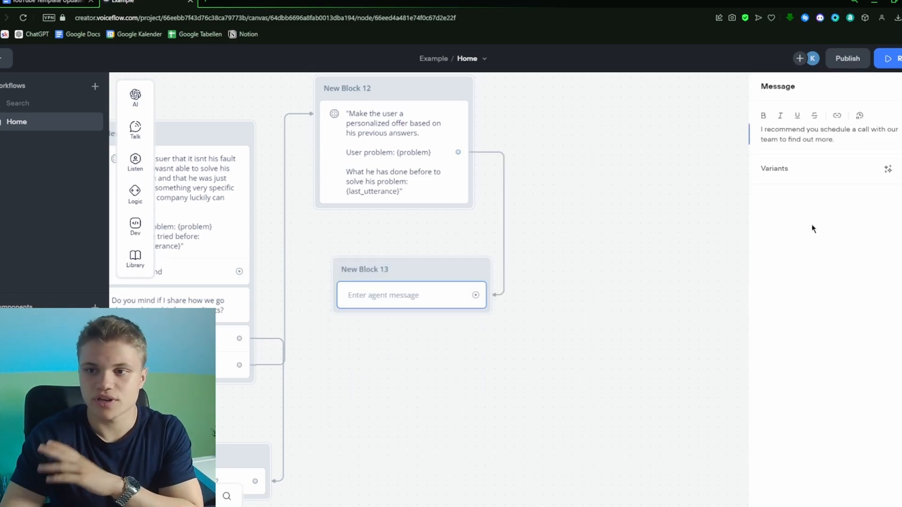
click(645, 316)
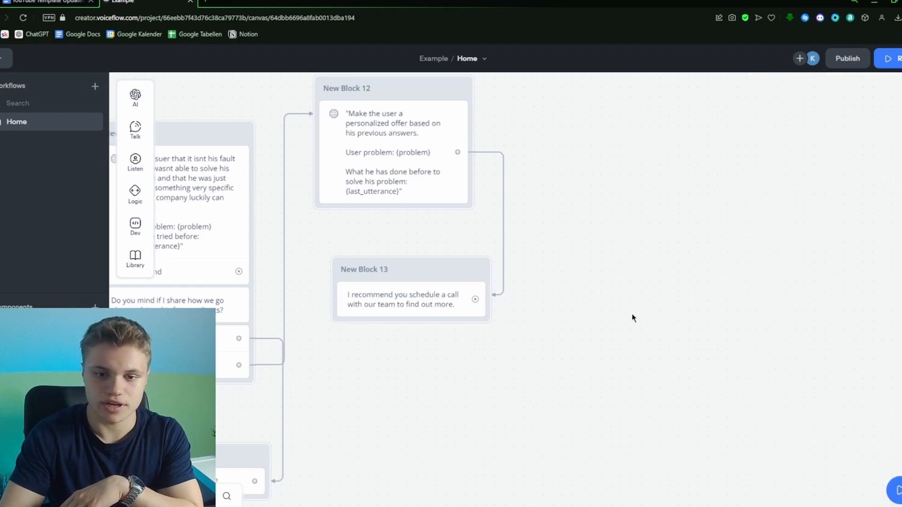
Step: Add a Knowledge Base Response AI to New Block 13 asking "From the Knowledgebase give the user the link to schedule a call with the team"
mouse_move(133, 108)
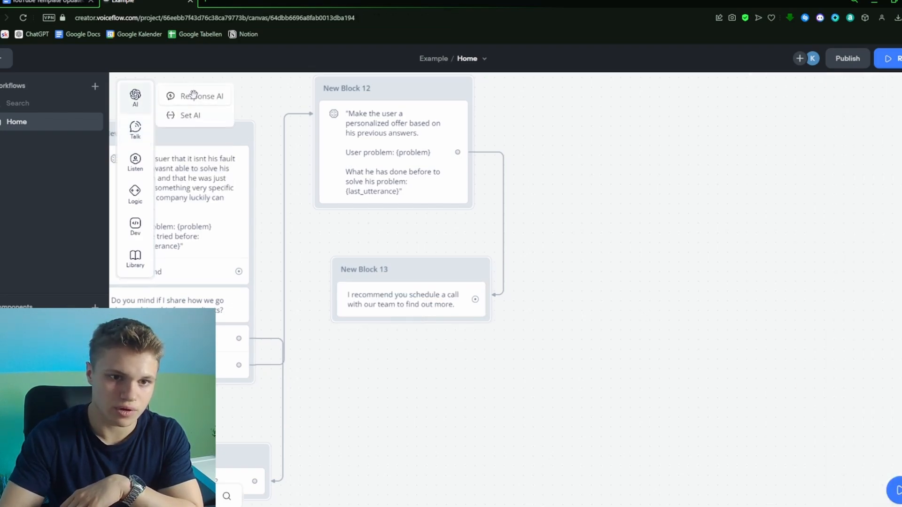
drag(190, 97, 364, 334)
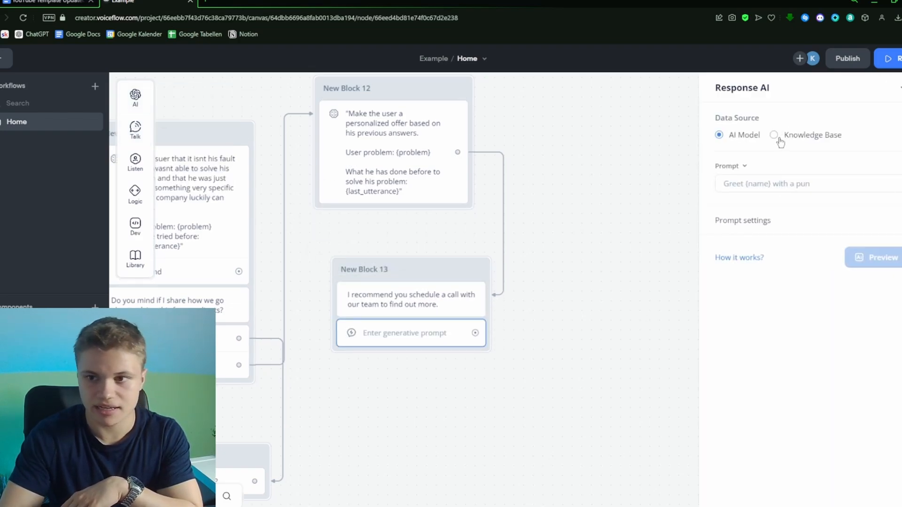
click(774, 135)
click(775, 184)
text(From the Knowledgebase give the user the link to schedule a call with the team)
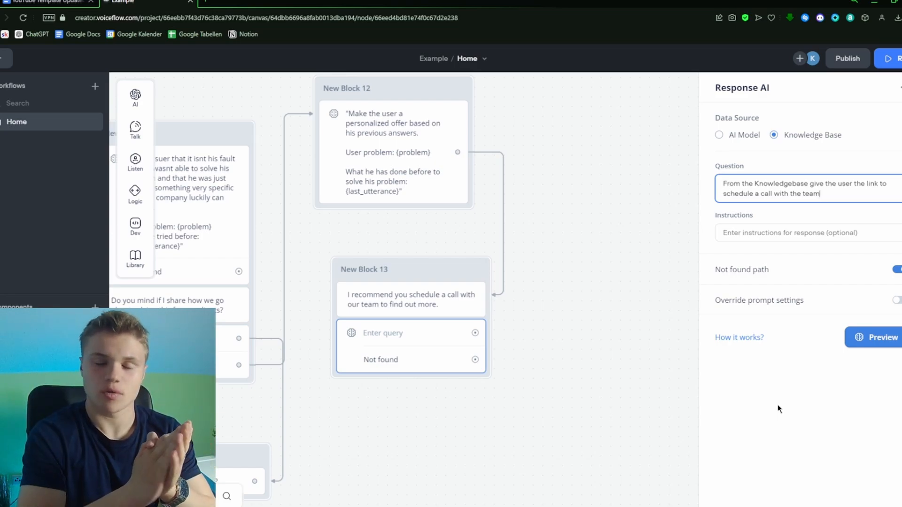
click(566, 379)
Step: Route New Block 13's Not found path to a new empty message block placed directly beneath it
scroll(558, 399, down, 3)
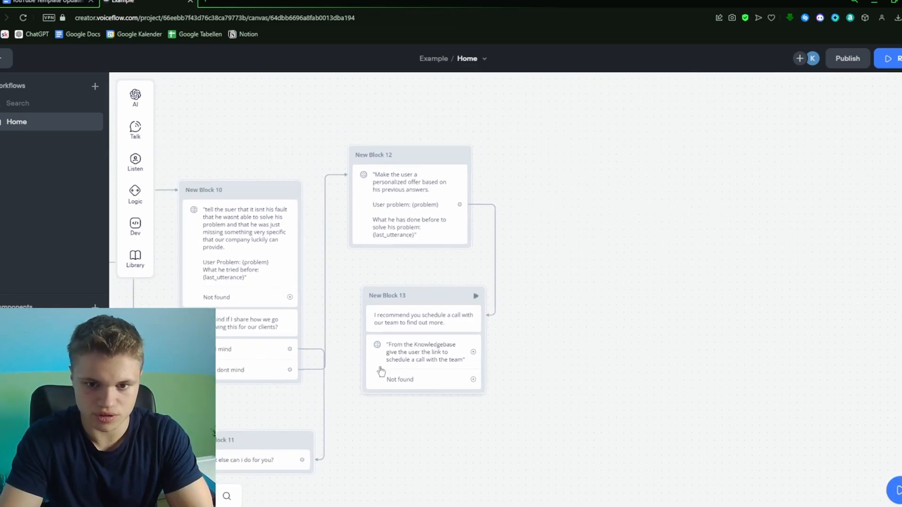
scroll(568, 352, down, 4)
scroll(447, 413, up, 4)
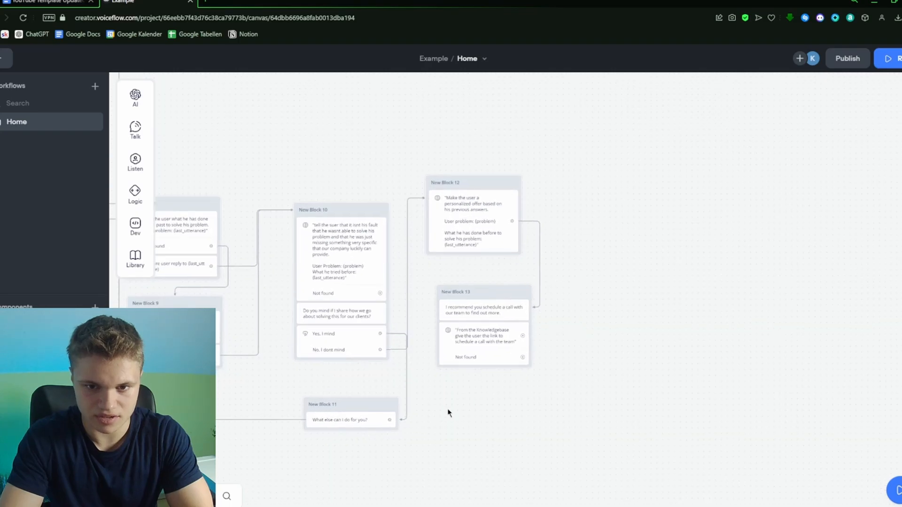
scroll(508, 386, up, 3)
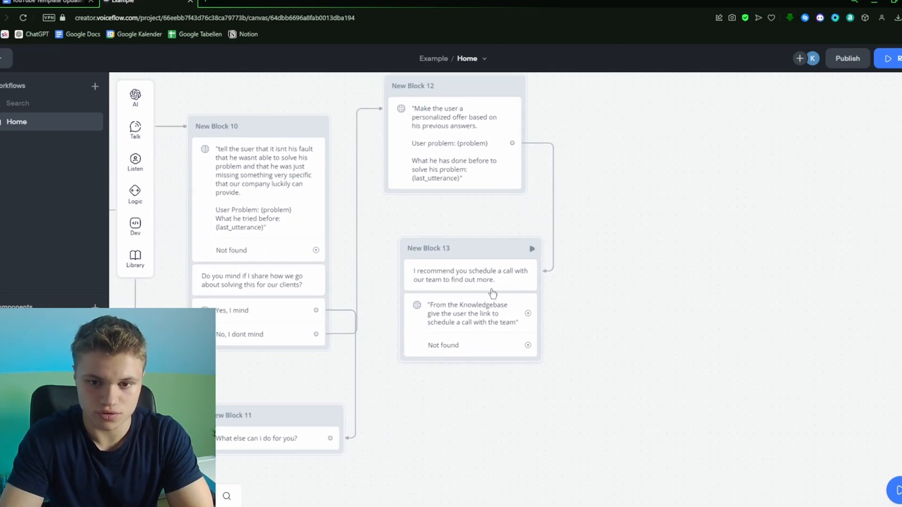
scroll(553, 310, down, 3)
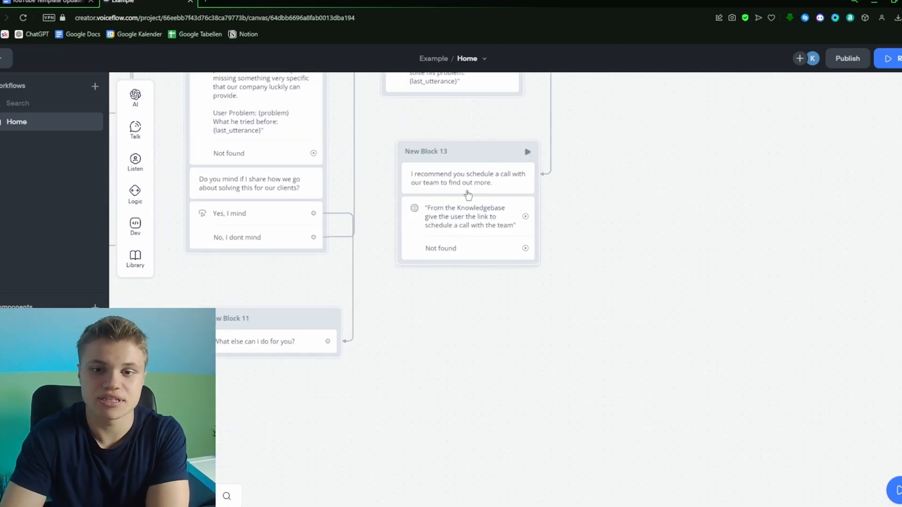
drag(525, 249, 495, 313)
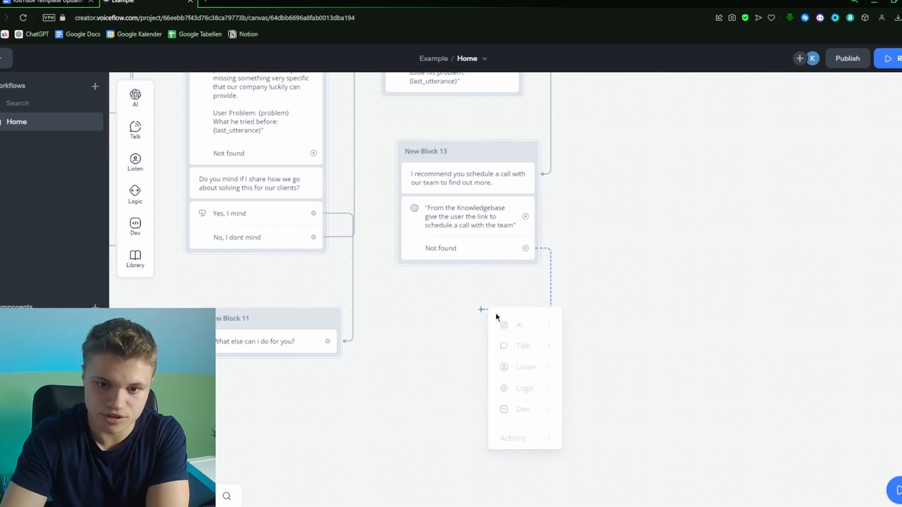
mouse_move(524, 368)
mouse_move(521, 344)
click(601, 350)
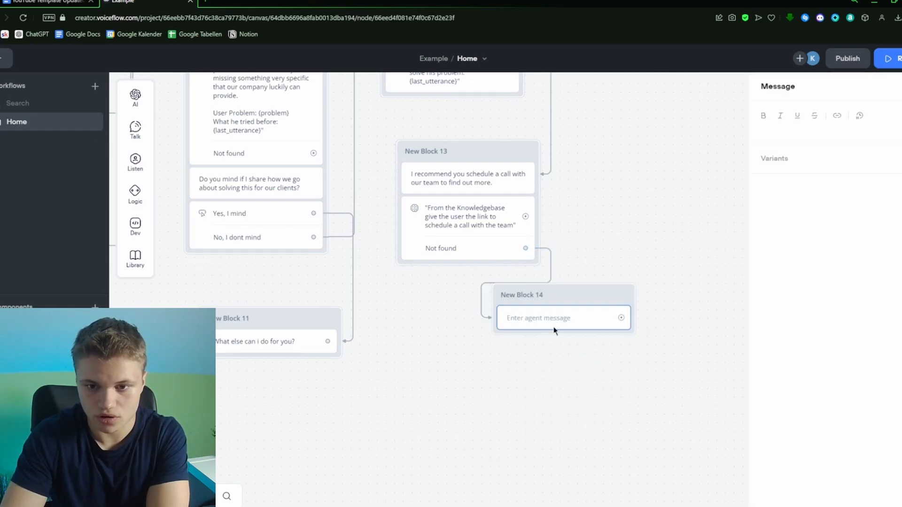
drag(578, 301, 485, 298)
click(486, 318)
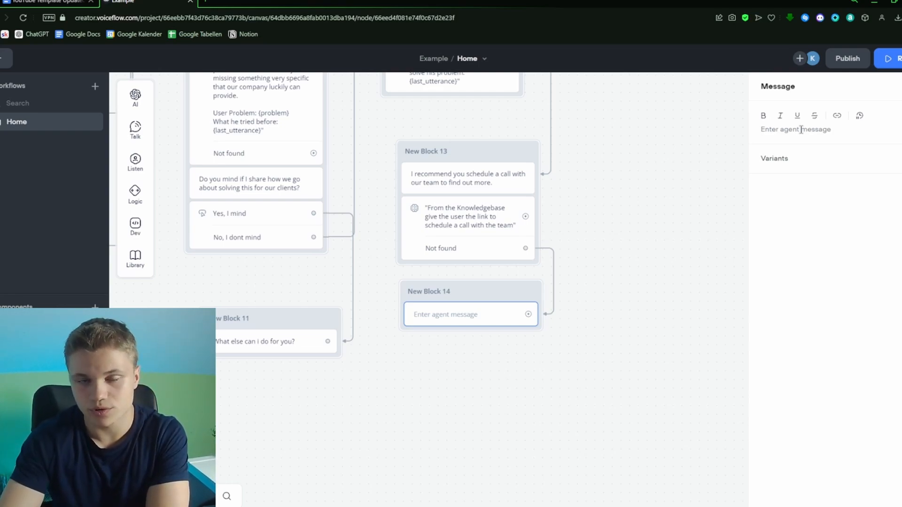
click(669, 258)
scroll(616, 308, down, 3)
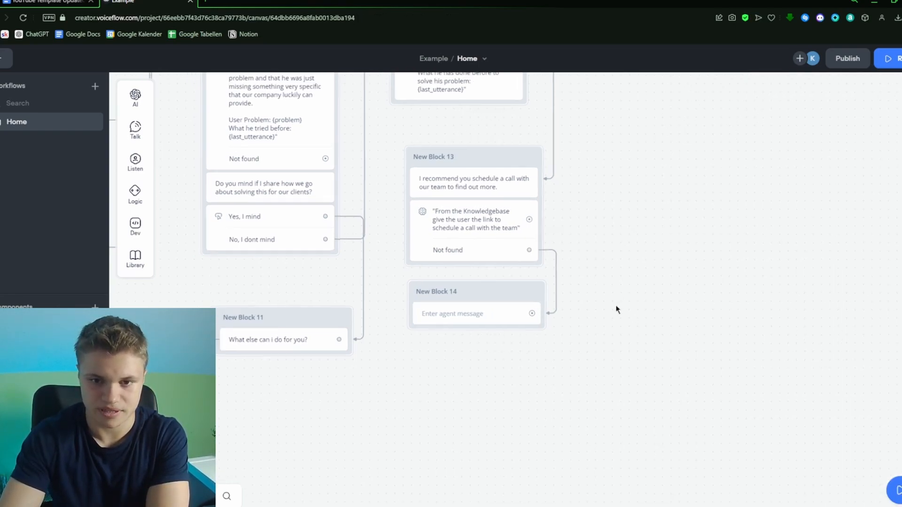
scroll(620, 312, down, 1)
drag(623, 217, 603, 358)
scroll(603, 357, up, 4)
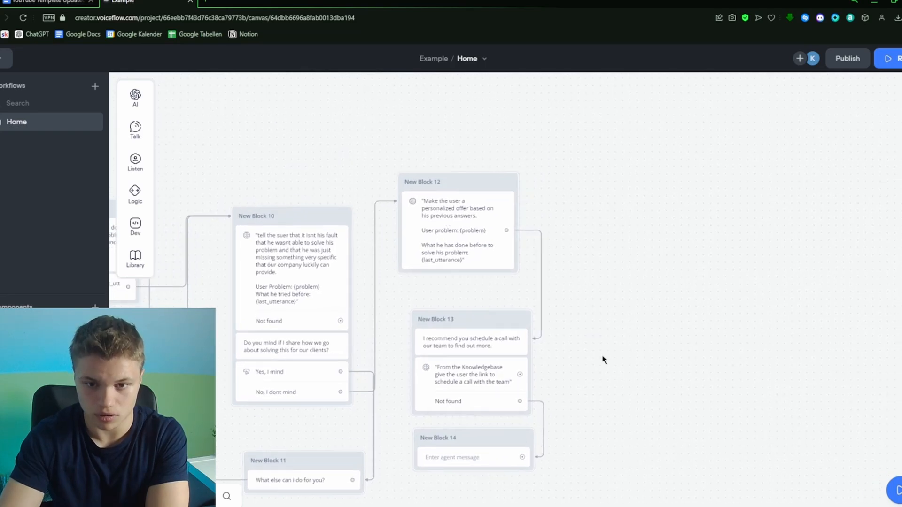
scroll(451, 370, down, 1)
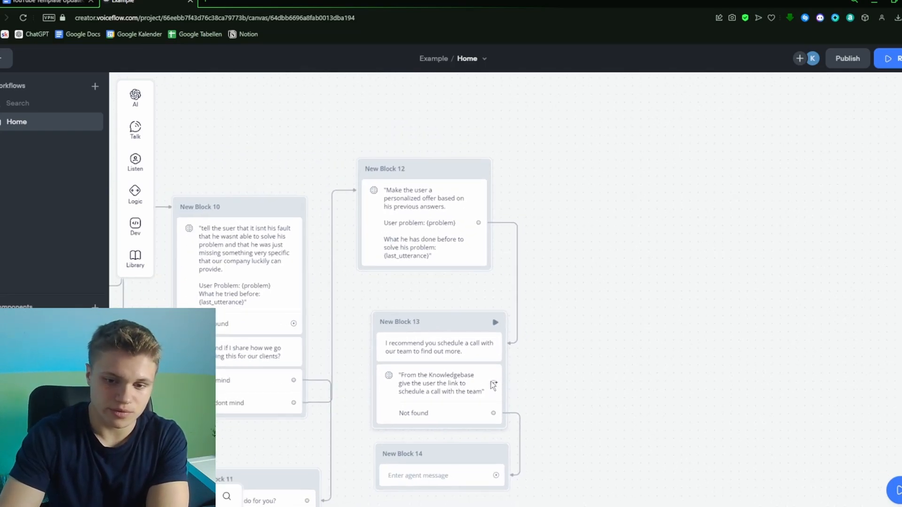
scroll(624, 383, down, 1)
scroll(606, 369, down, 1)
scroll(592, 329, down, 3)
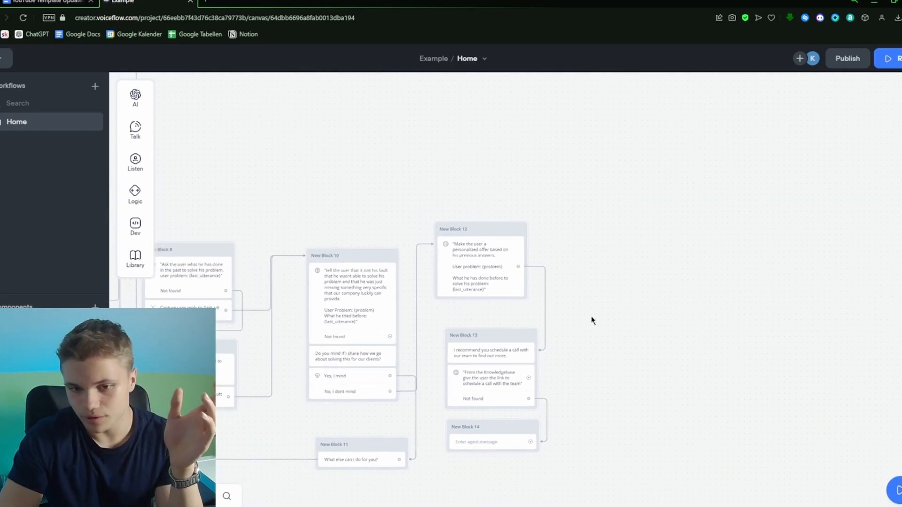
drag(588, 311, 769, 344)
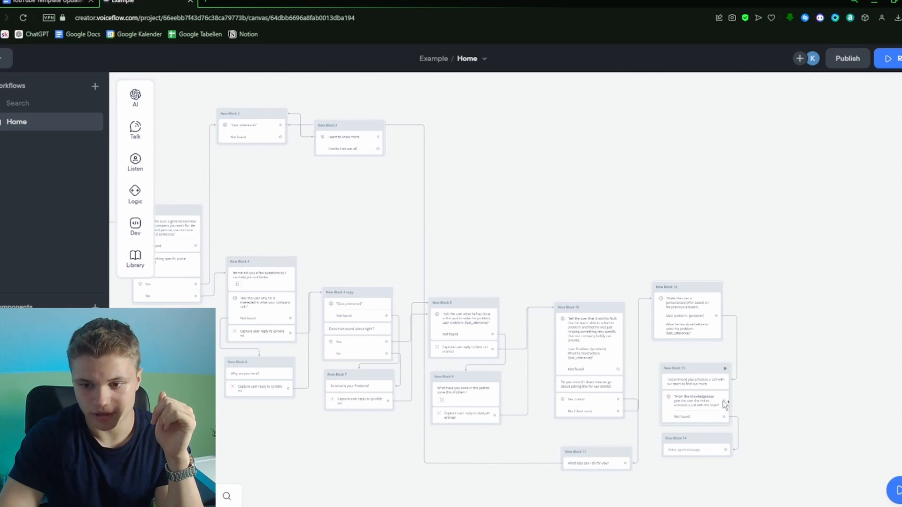
drag(725, 402, 273, 109)
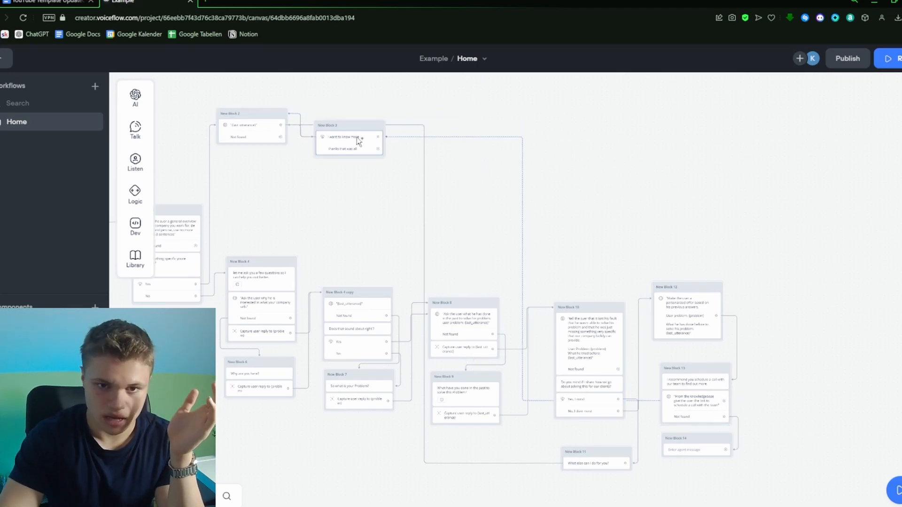
drag(725, 401, 785, 384)
click(778, 429)
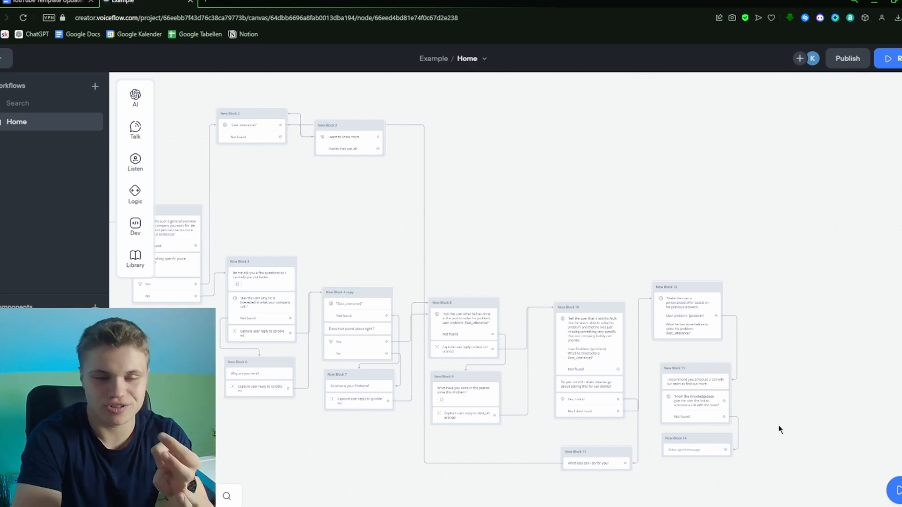
drag(529, 258, 594, 243)
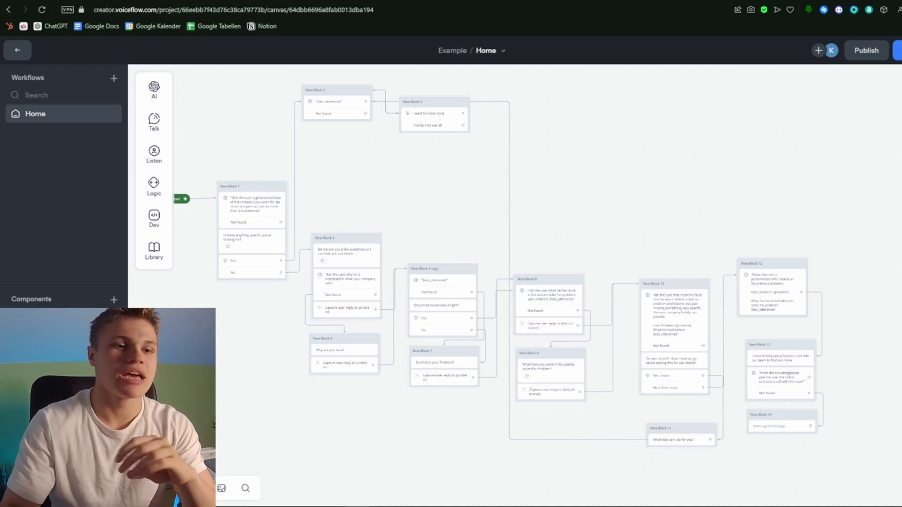
click(19, 54)
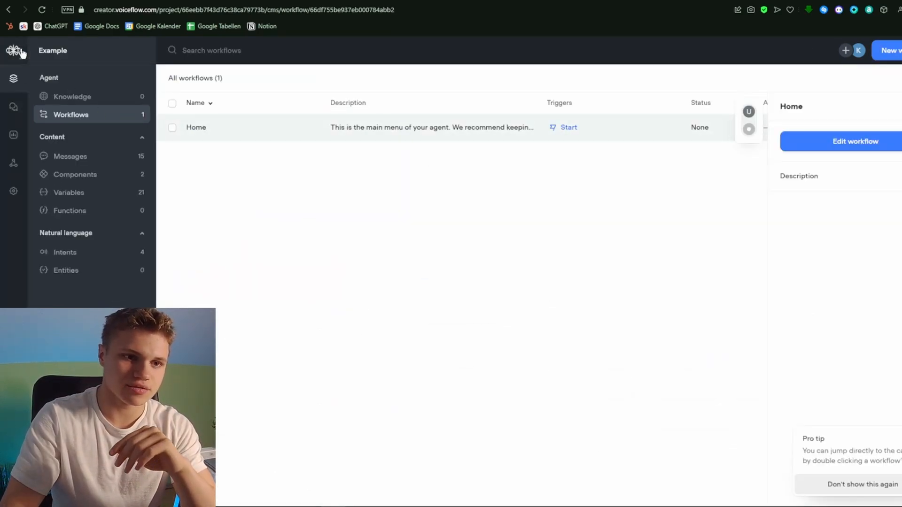
click(94, 99)
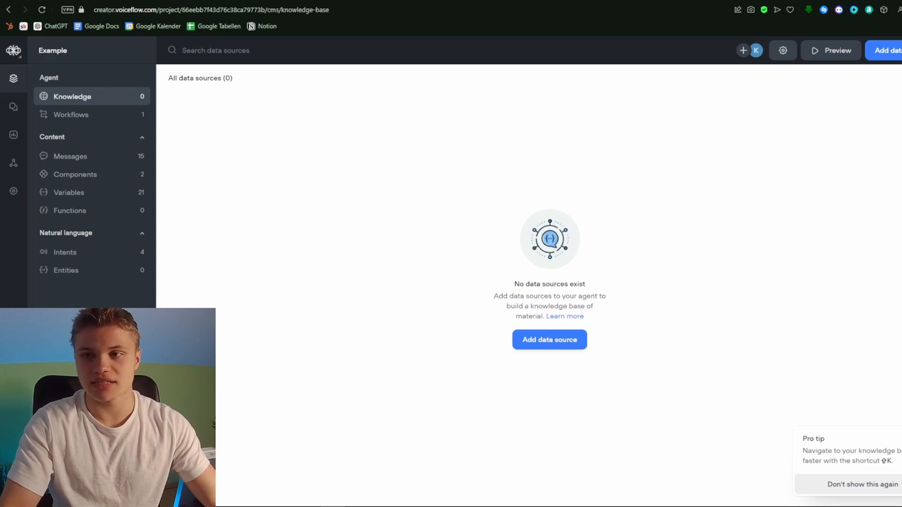
click(891, 53)
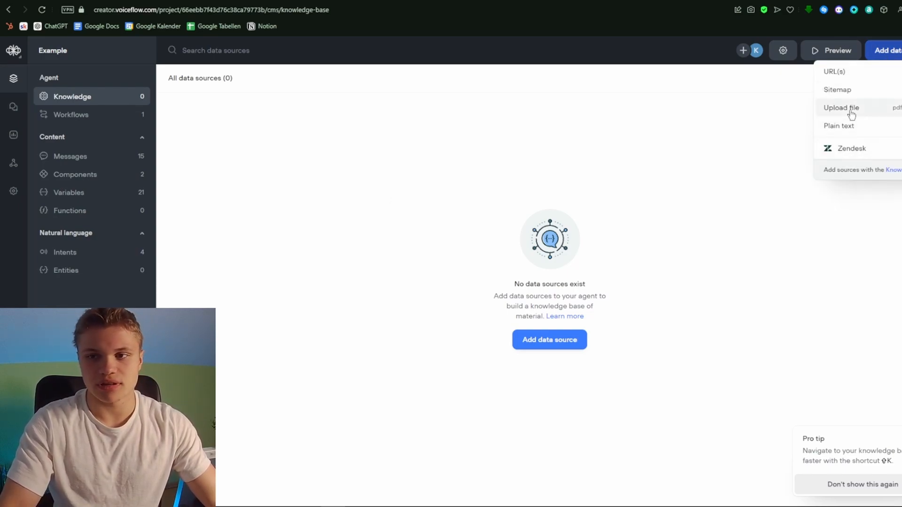
mouse_move(851, 114)
mouse_move(852, 148)
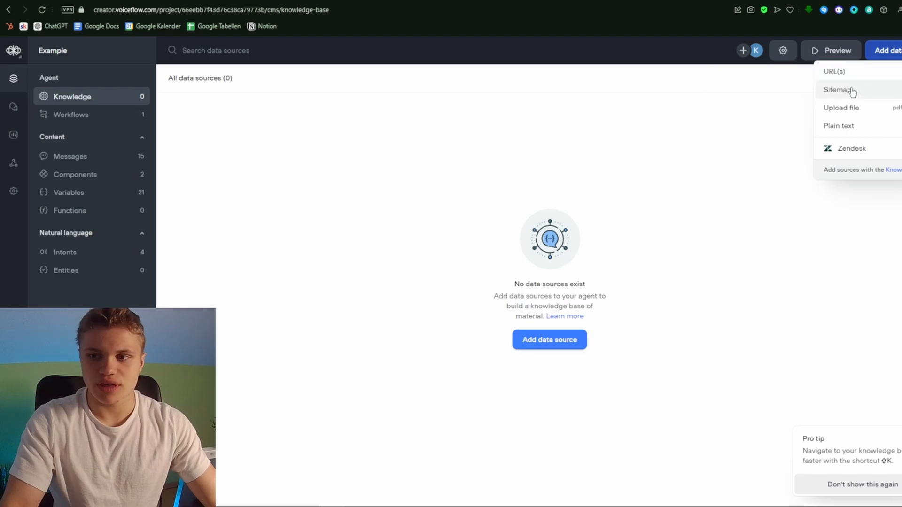
click(859, 90)
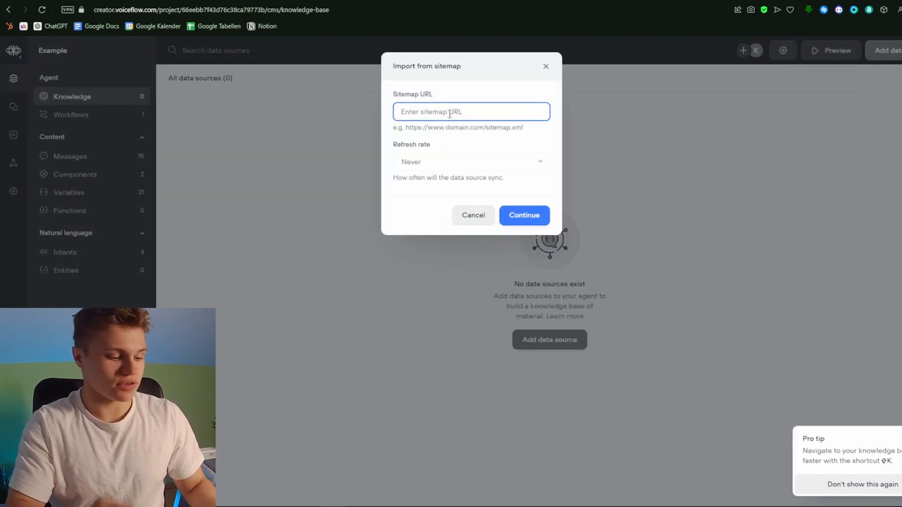
text(https://aintrepreneurr.framer.website)
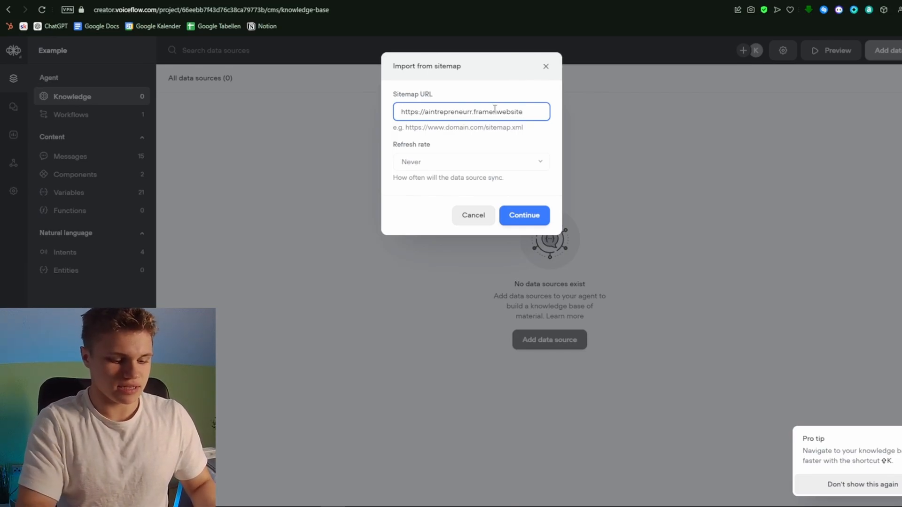
text(/sitemap.xml)
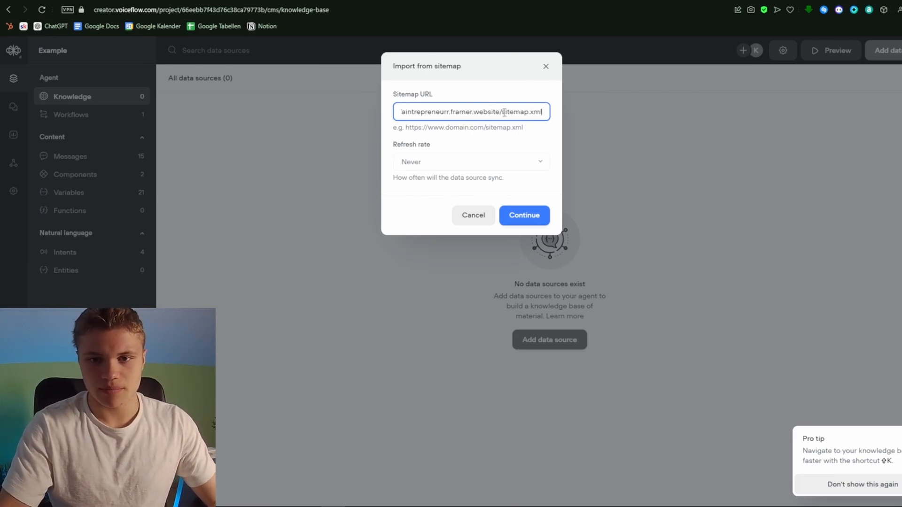
click(522, 216)
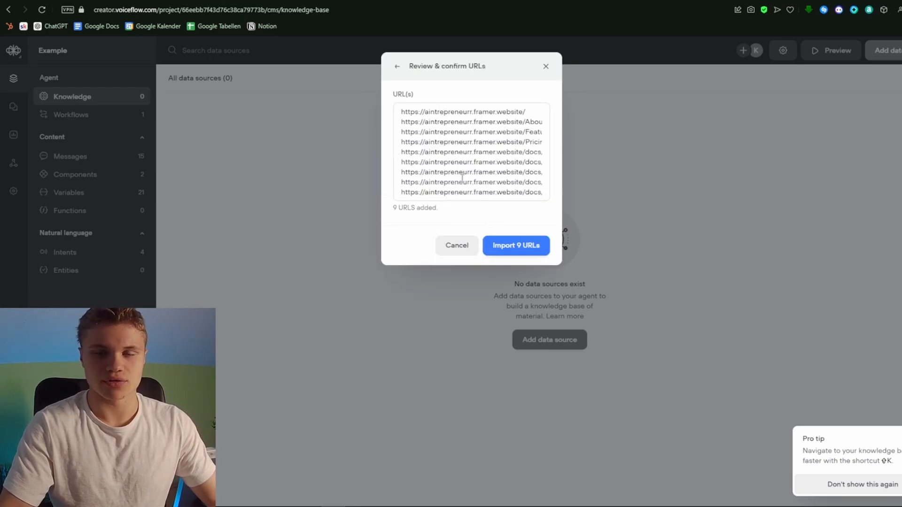
click(534, 244)
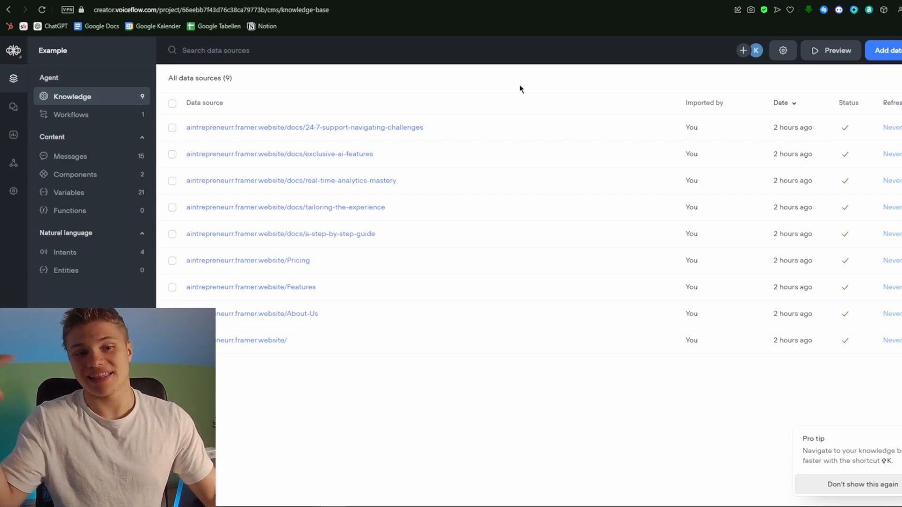
Step: Add a plain-text data source with the entry "Scheduling Link:" to the knowledge base
click(886, 51)
click(850, 127)
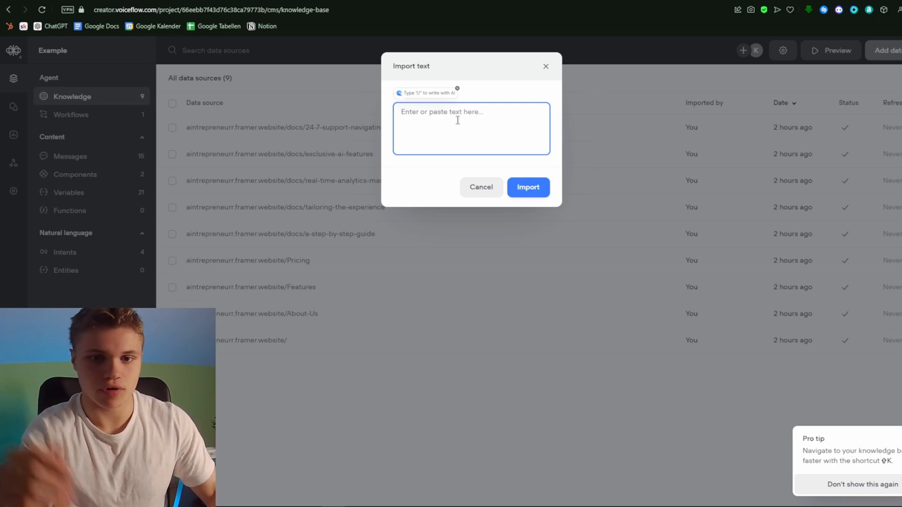
text(Scheduling Link:)
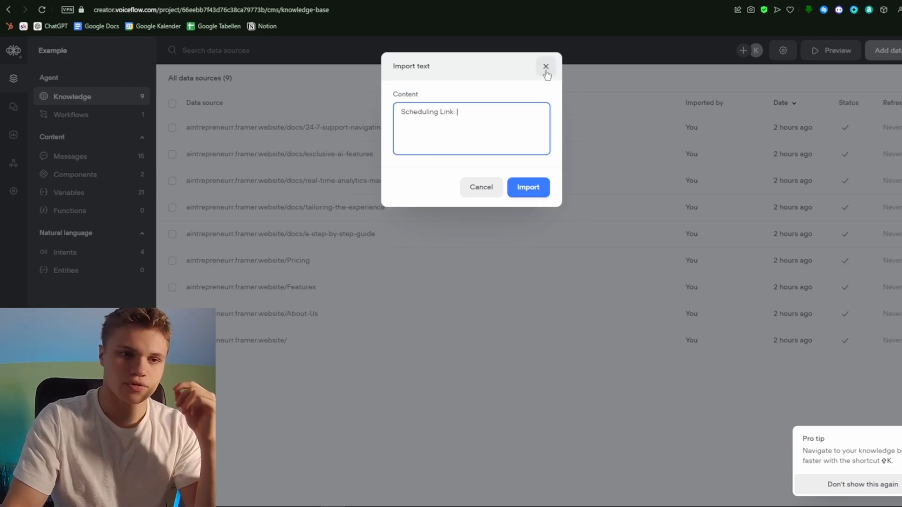
Step: Reopen the Home workflow for editing and start a test chat to compare the agent's opening messages with New Block 1
click(70, 114)
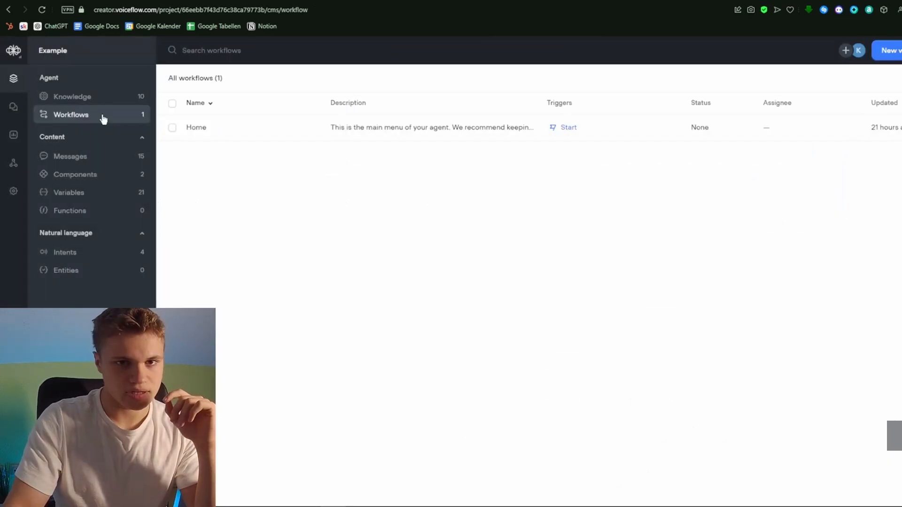
click(247, 134)
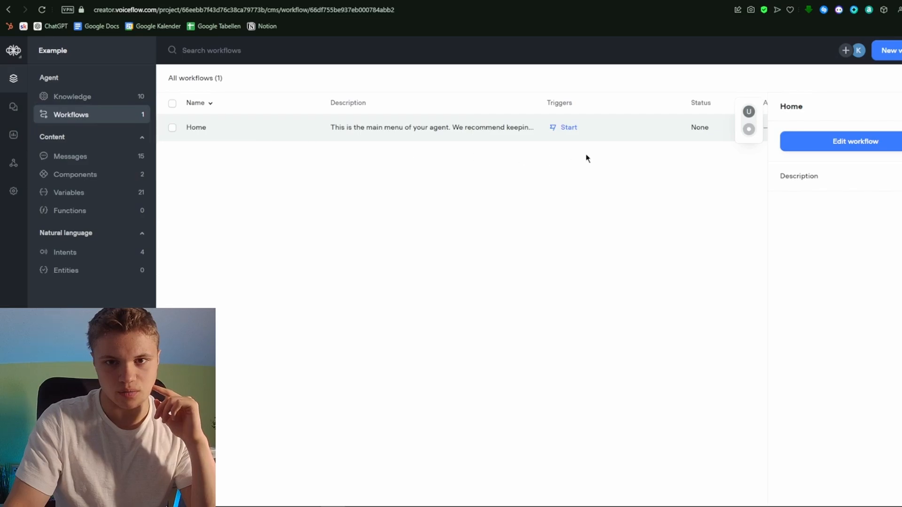
click(841, 142)
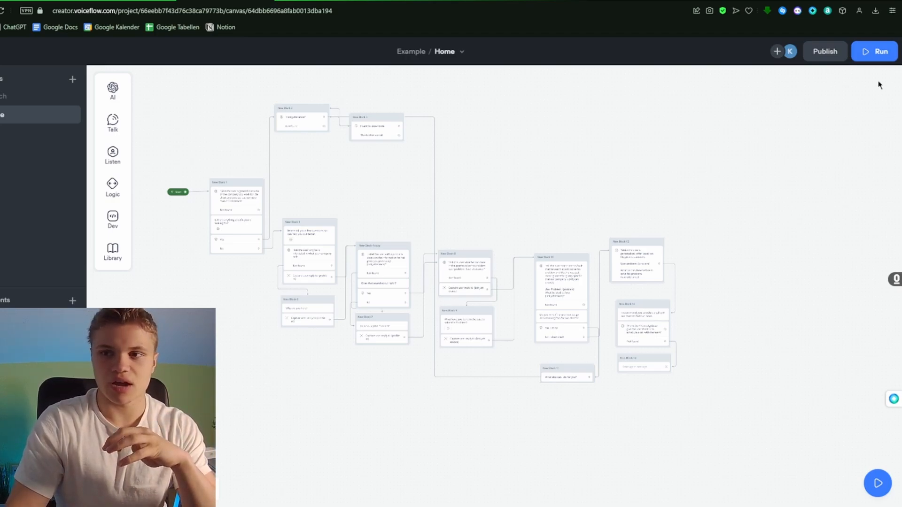
click(879, 483)
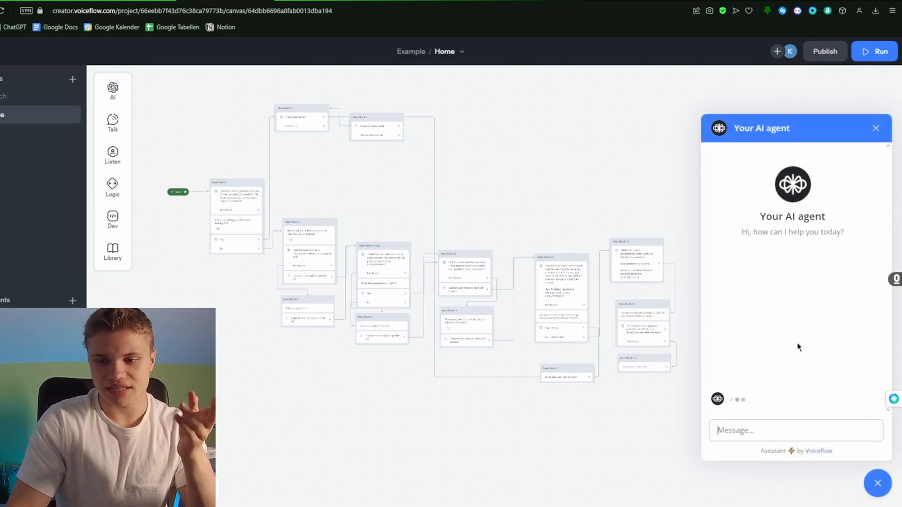
scroll(241, 181, up, 5)
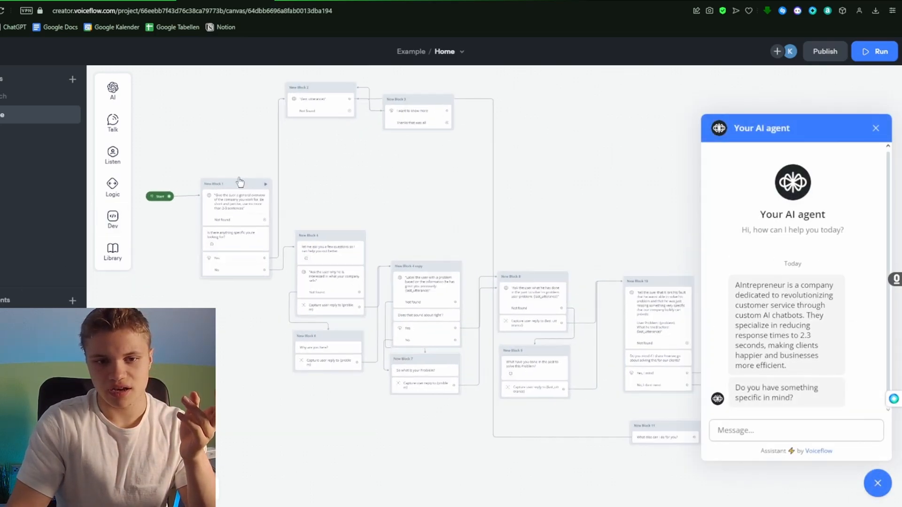
scroll(241, 181, up, 3)
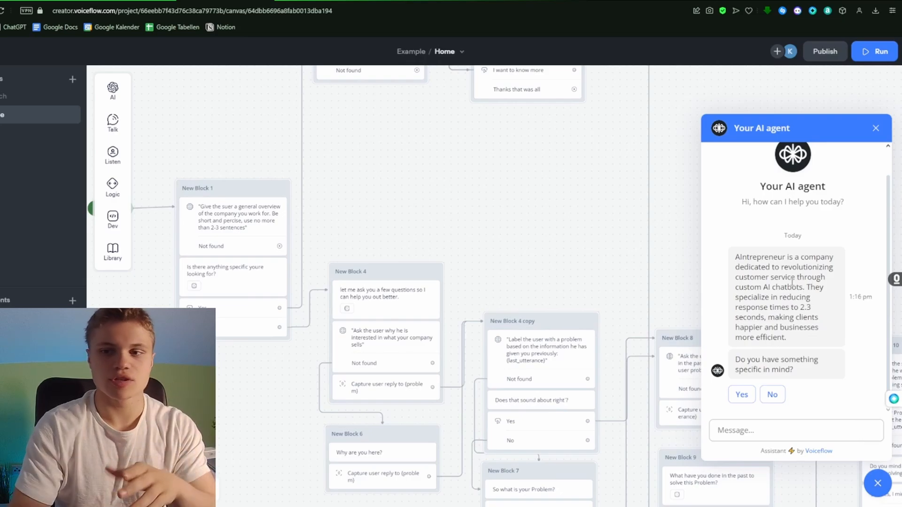